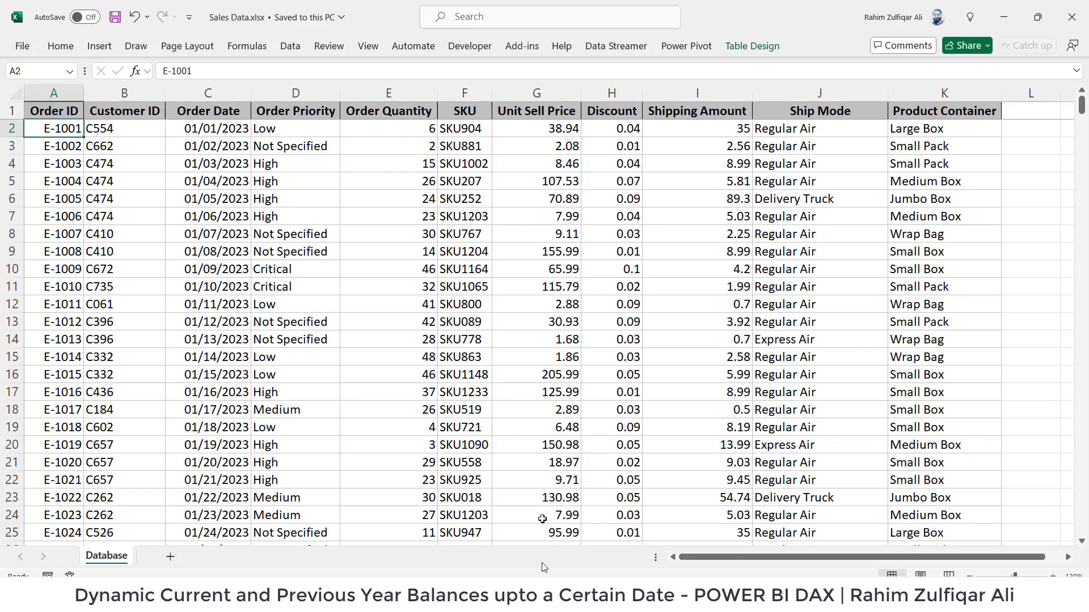
Review the columns of the sales table in the Database sheet, from Order ID through Product Container
click(462, 288)
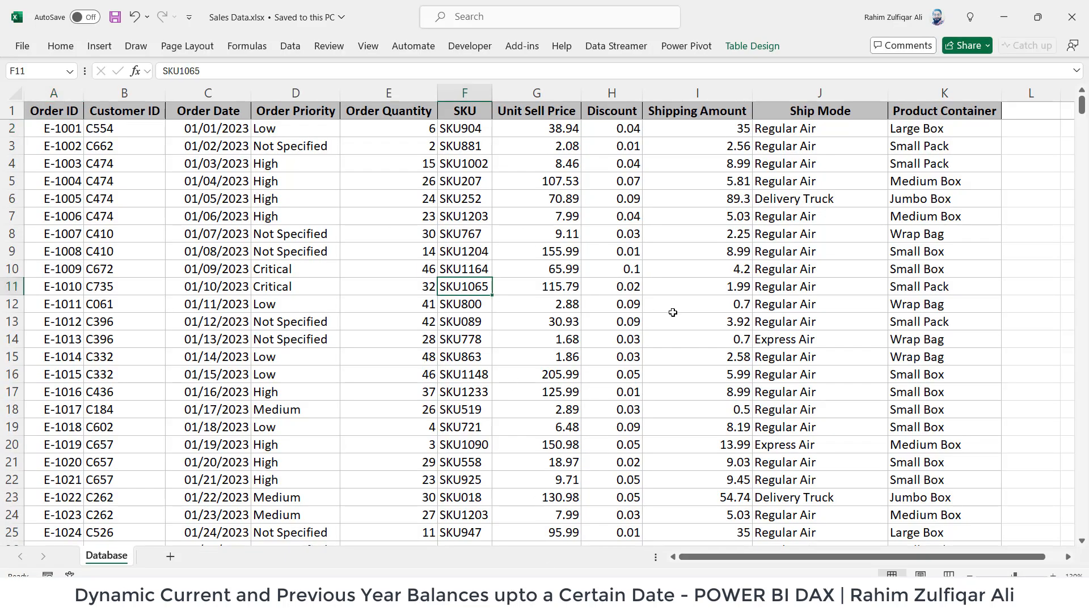
key(ctrl+Left)
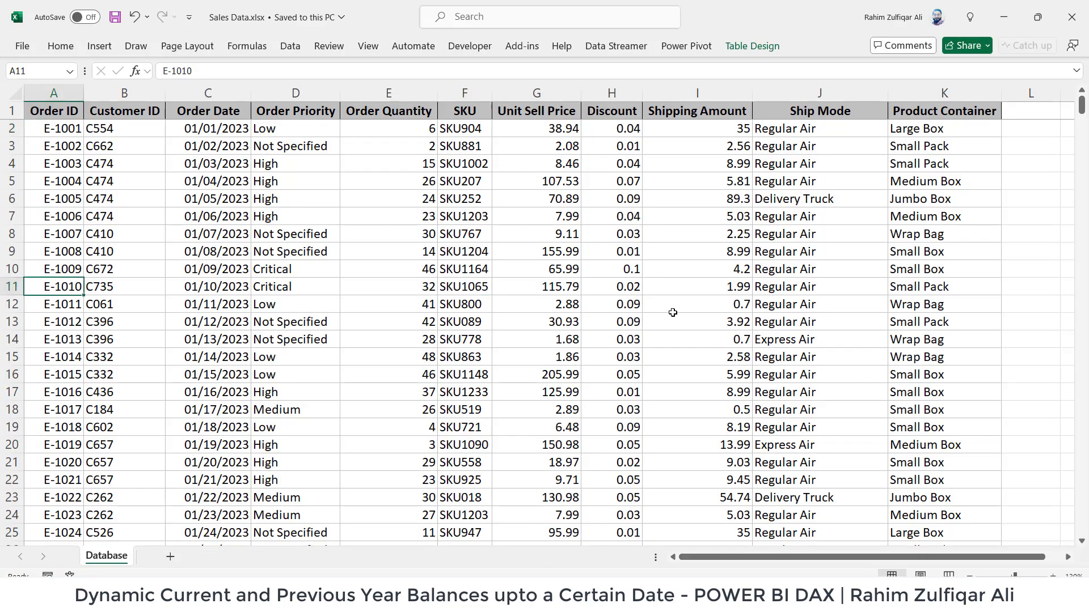
key(ctrl+Up)
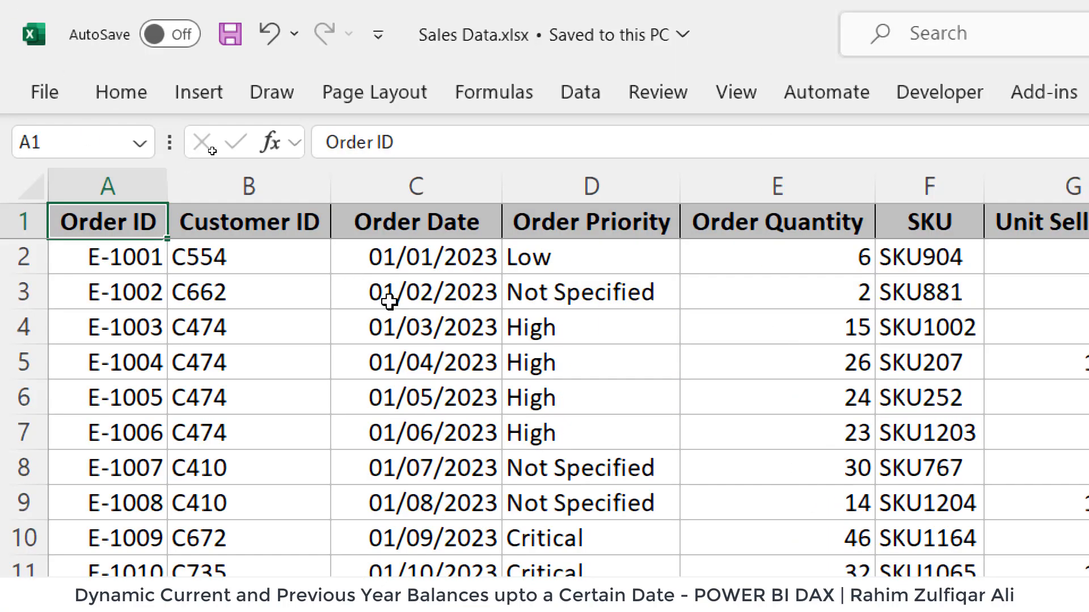
click(448, 224)
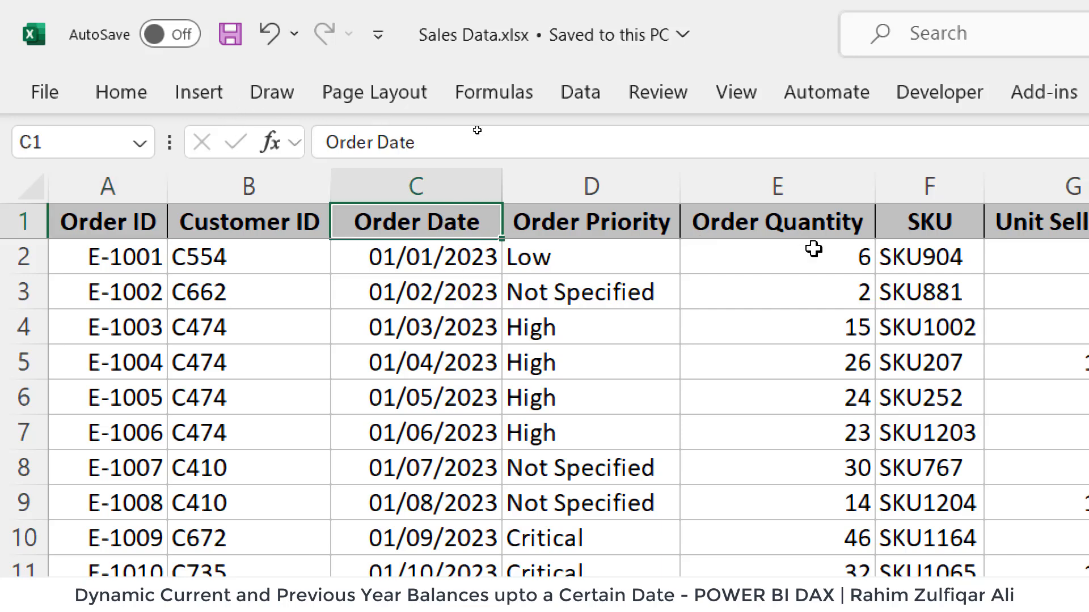
click(846, 248)
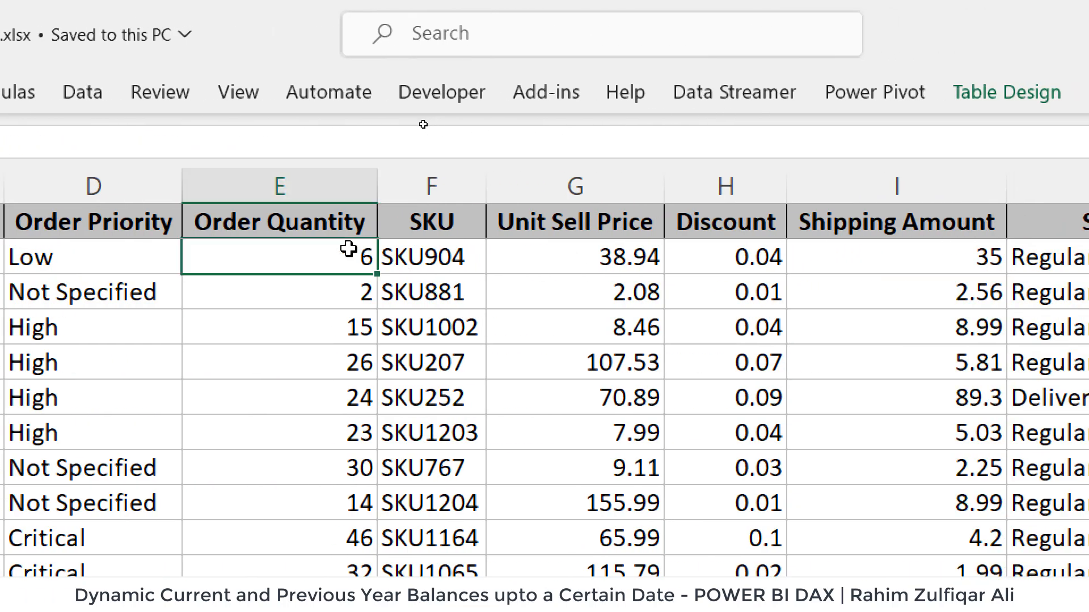
key(Right)
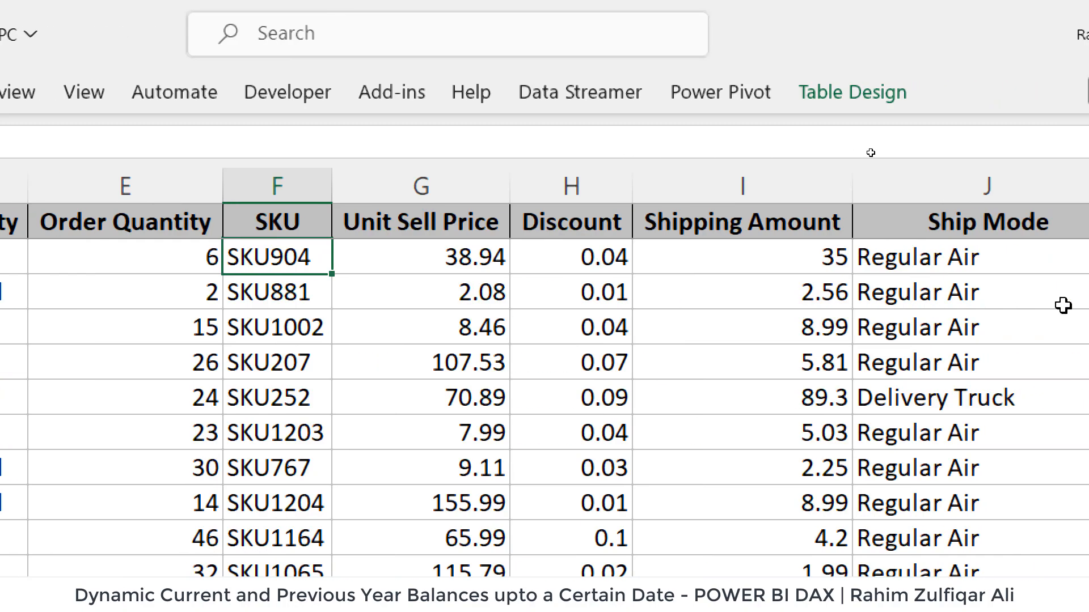
click(482, 249)
click(621, 267)
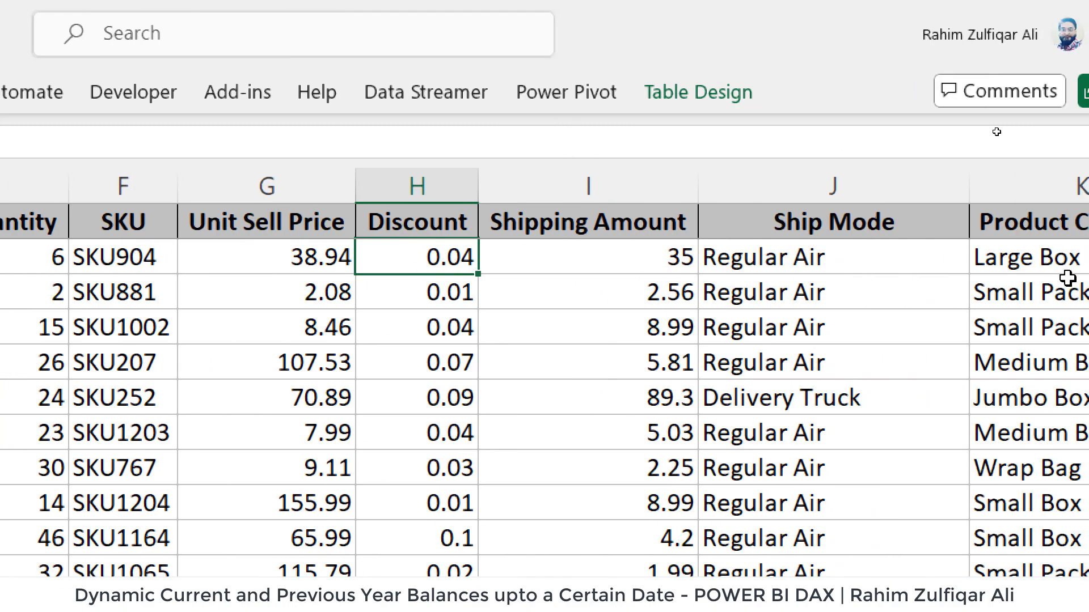
click(677, 268)
click(859, 255)
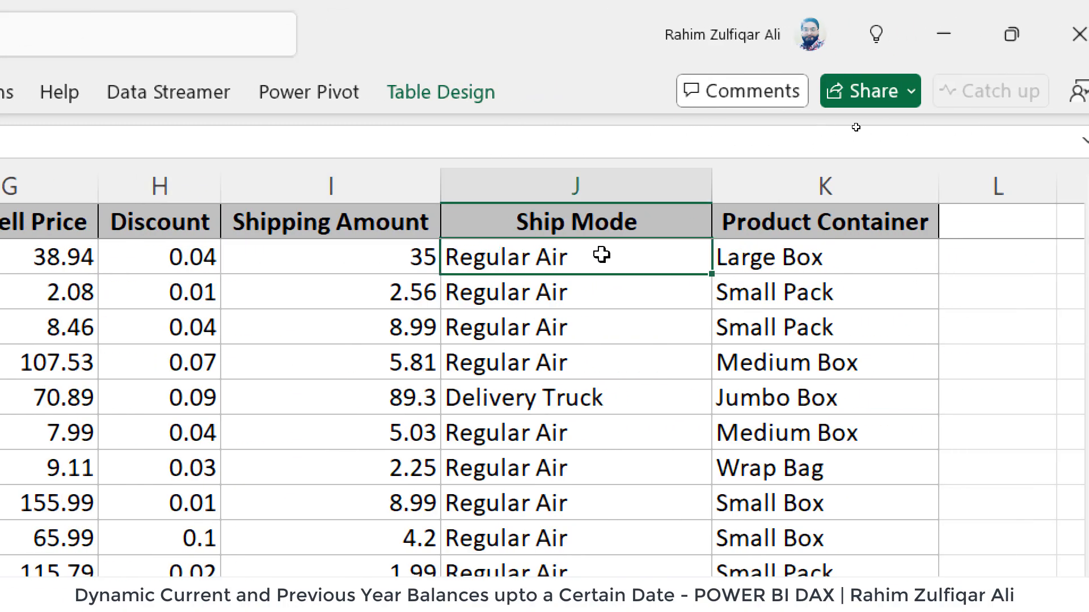
click(762, 256)
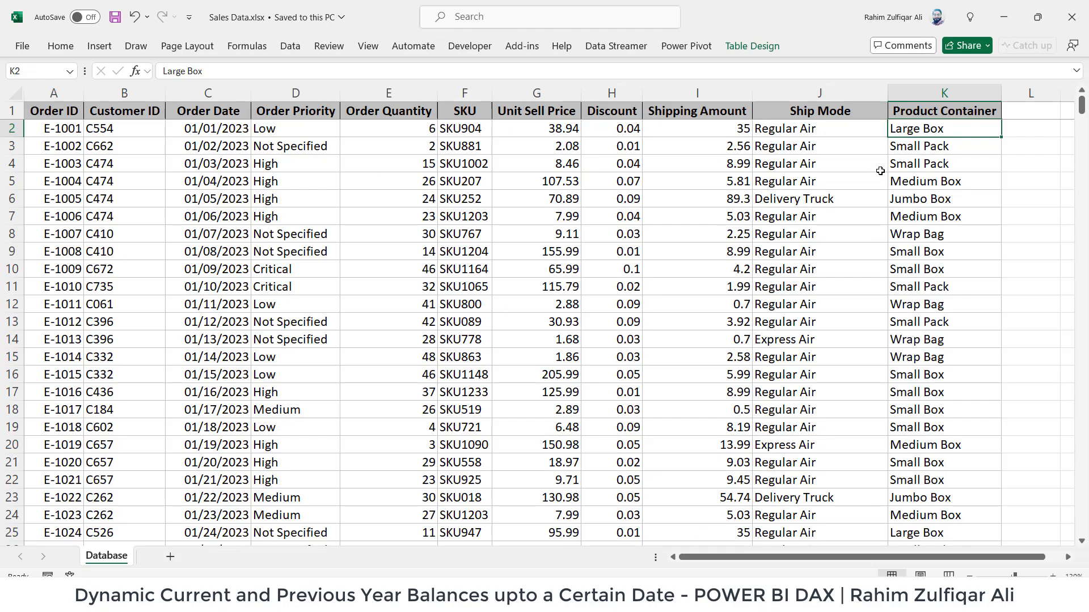
Check the width of the sales table by moving between its Order ID and Product Container headers
key(ctrl+Home)
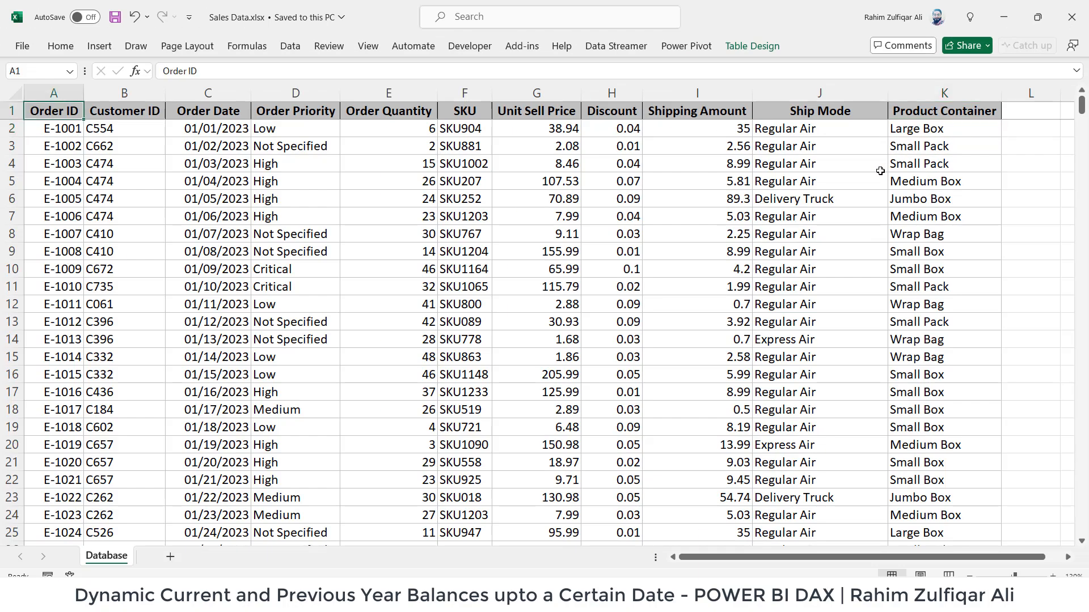
key(ctrl+Right)
key(Down)
key(Down)
key(Down)
key(Down)
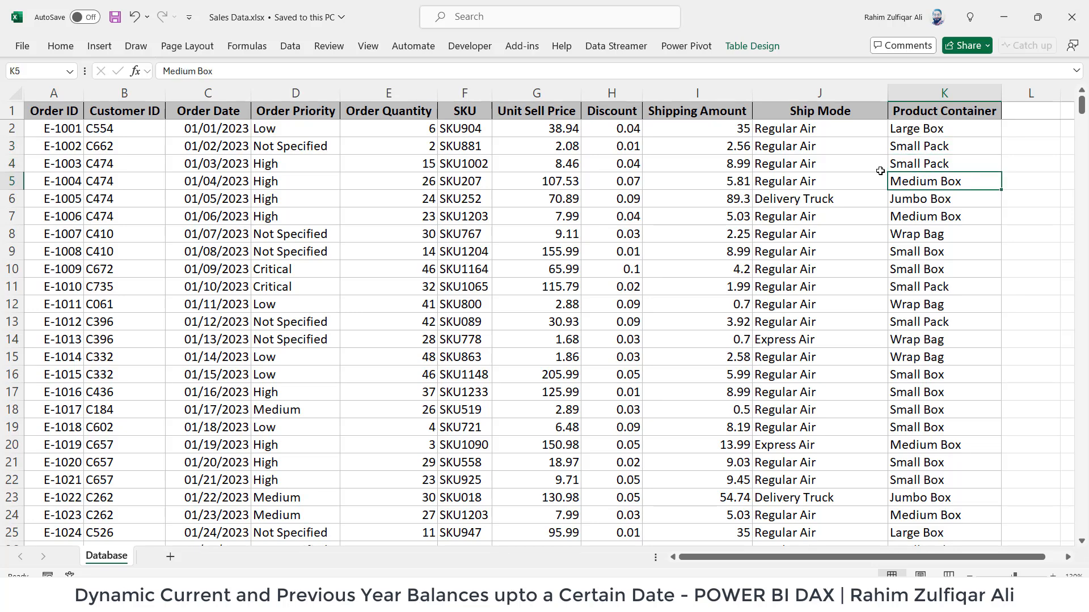
key(ctrl+Up)
key(ctrl+Left)
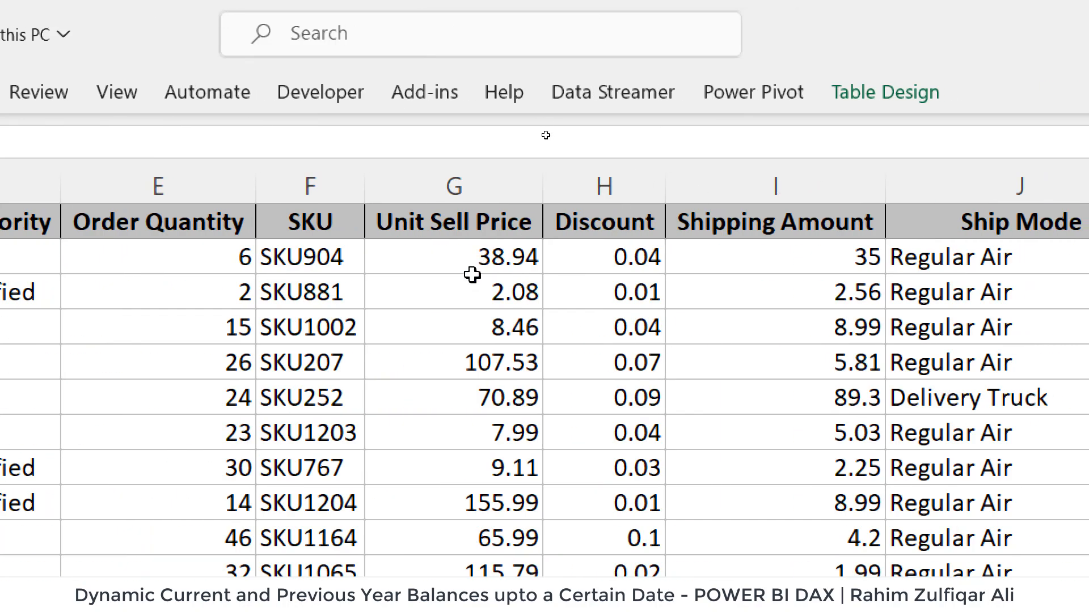
Examine the Unit Sell Price, Discount and Order Quantity values in the sales table
click(480, 258)
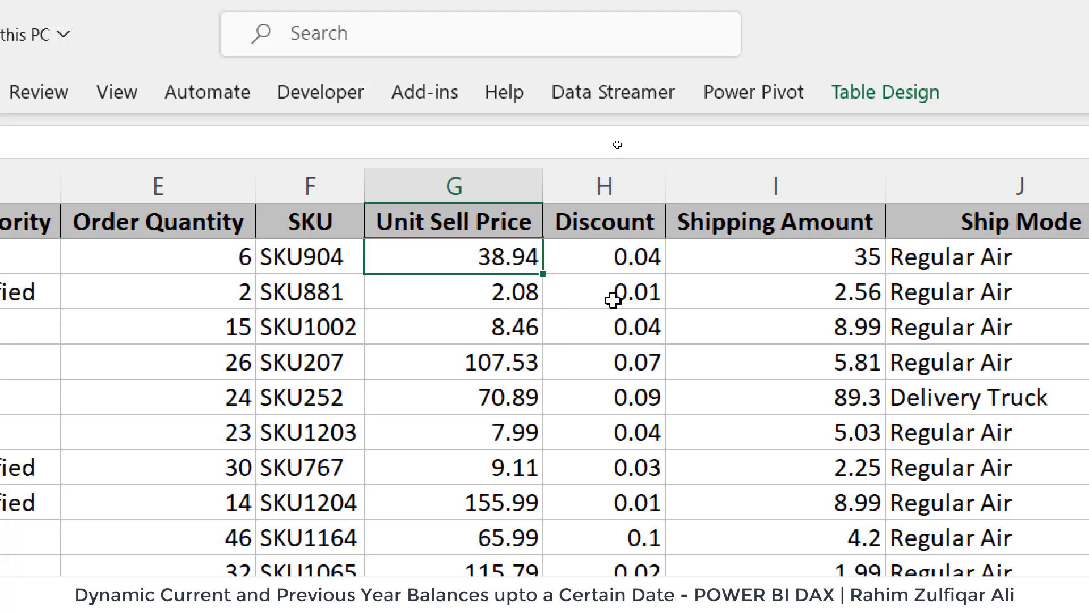
click(606, 260)
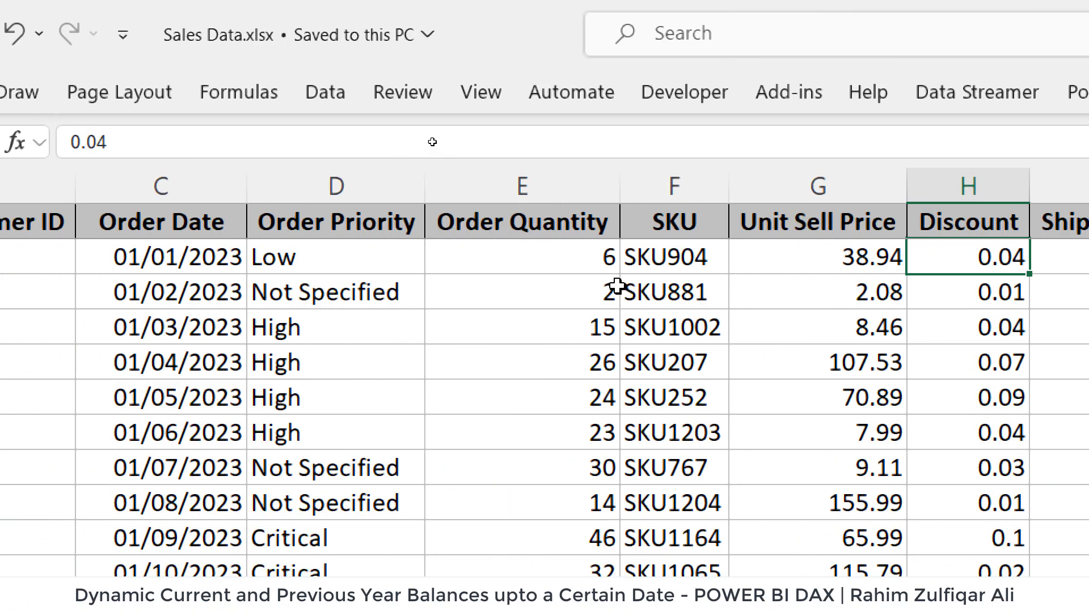
click(574, 265)
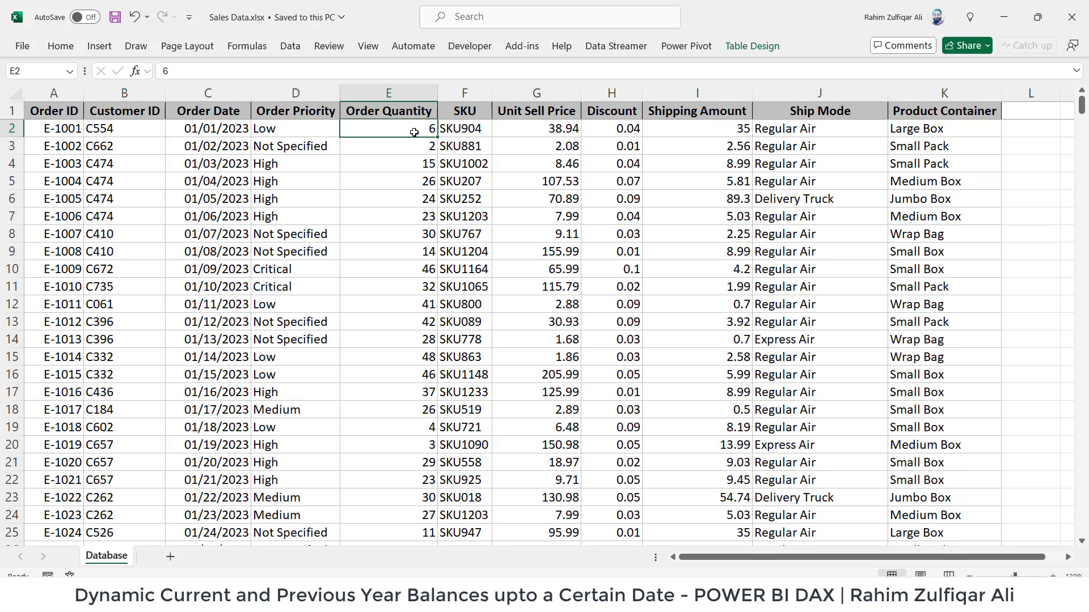
click(412, 163)
click(411, 254)
click(389, 330)
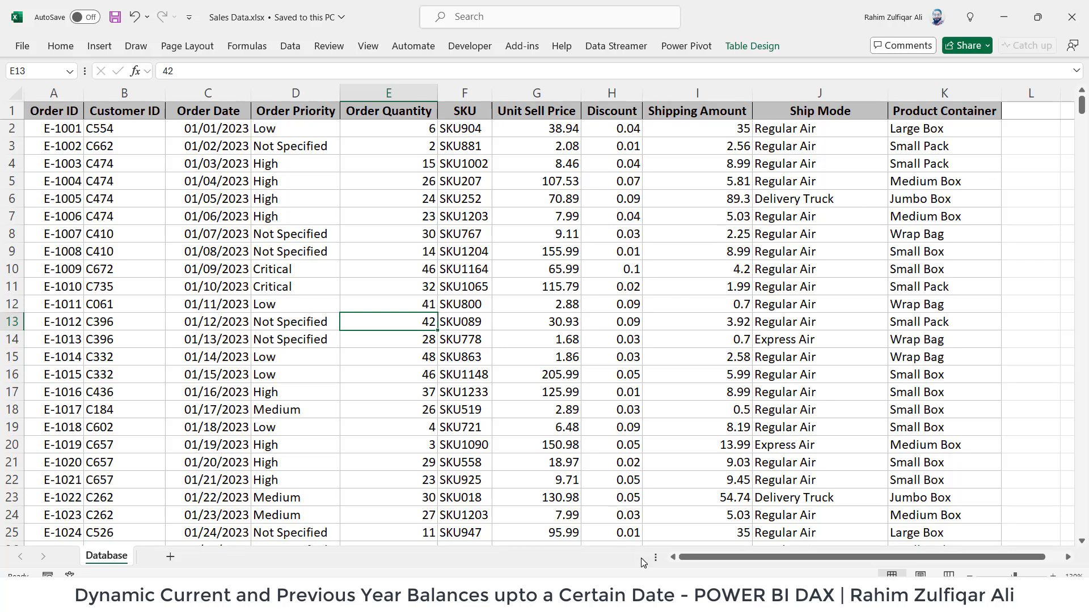
Switch to Power BI Desktop and examine the ADDCOLUMNS formula that defines the dimDate table
key(alt+Tab)
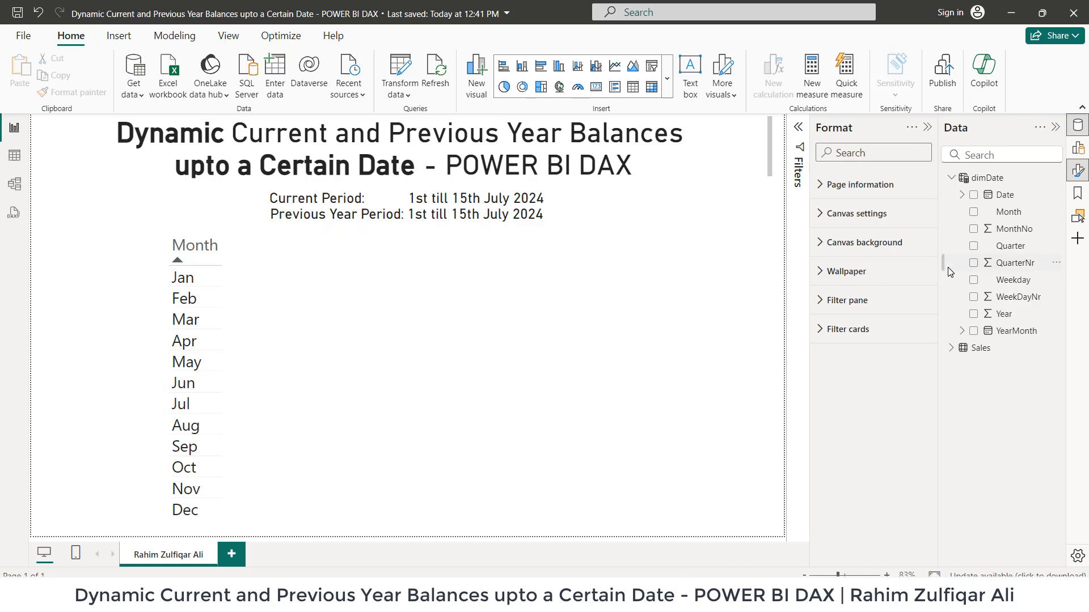
click(993, 179)
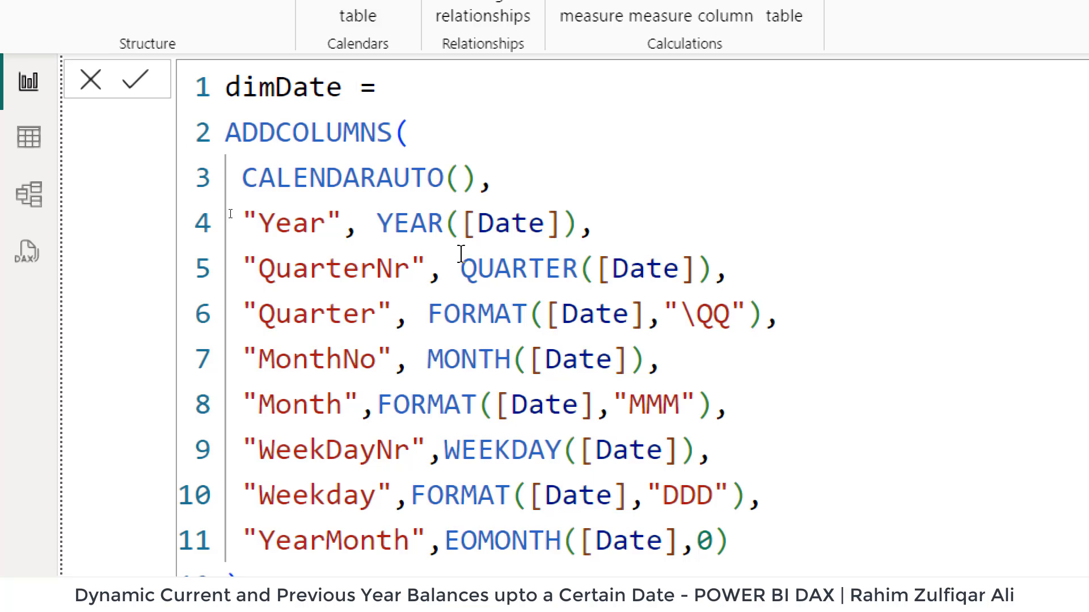
click(376, 133)
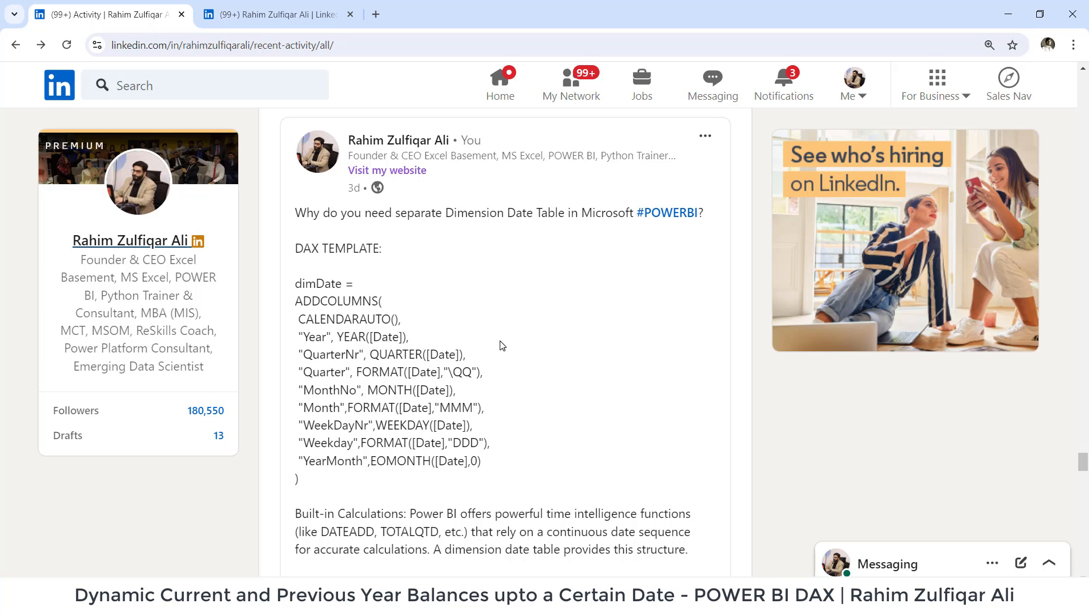
Read the LinkedIn post with the dimDate DAX template and the reasons for a separate date table
scroll(502, 345, down, 5)
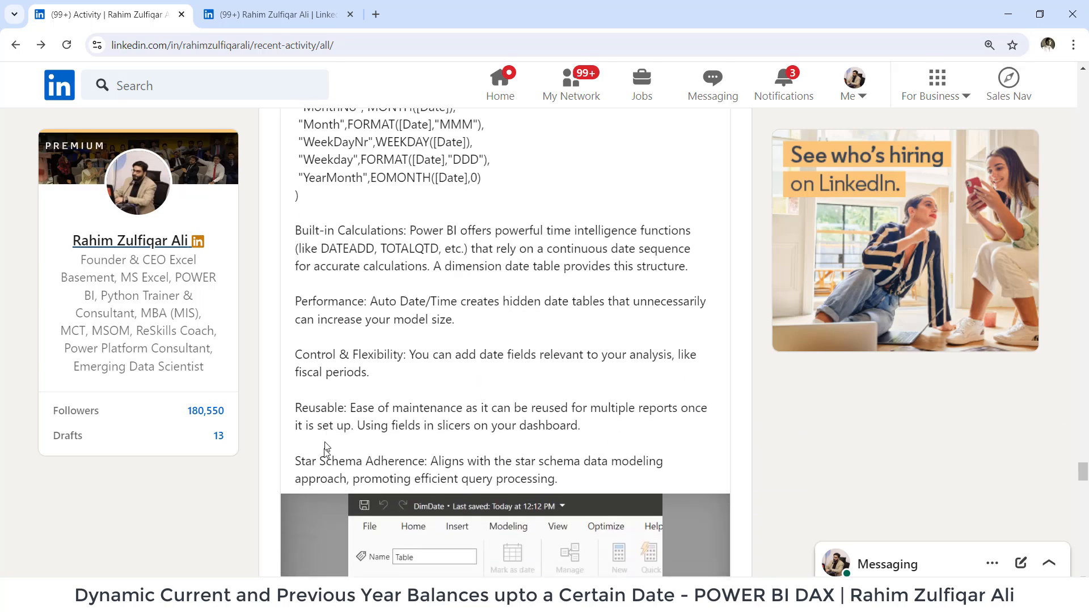
scroll(380, 302, up, 6)
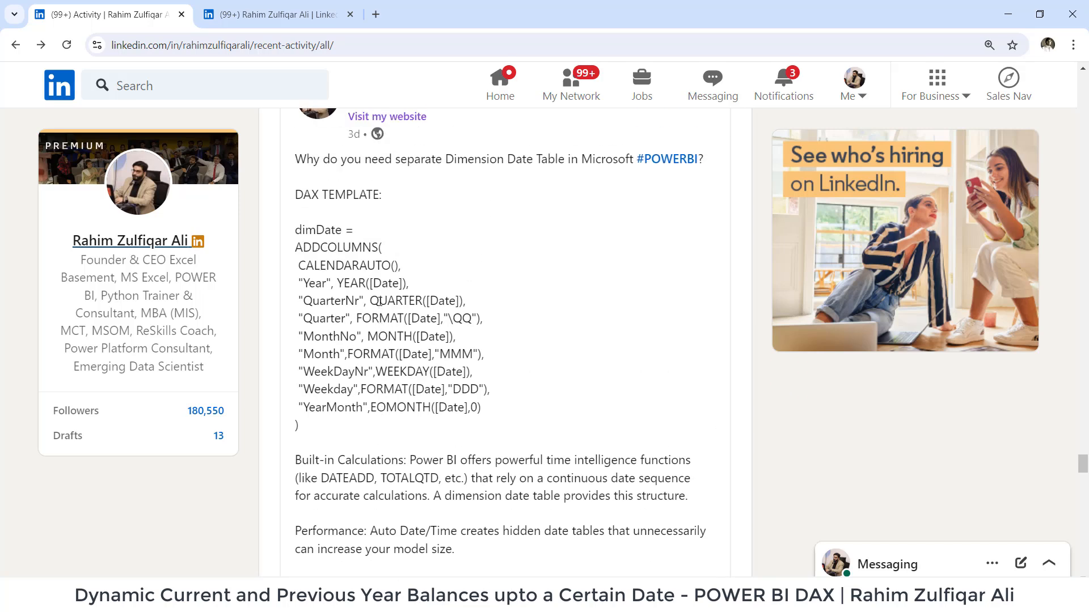
scroll(332, 268, down, 2)
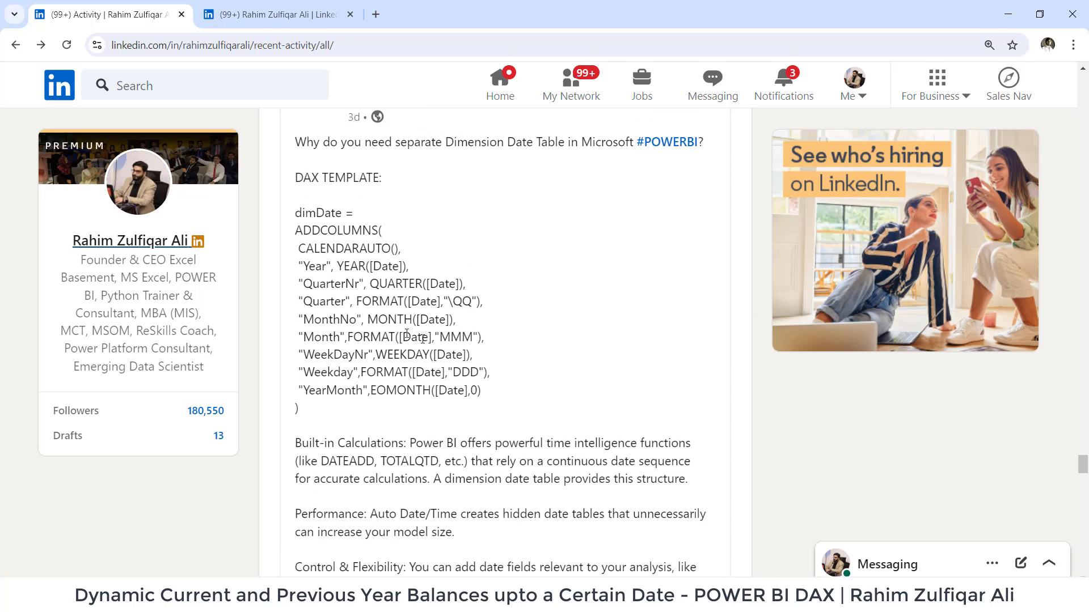
scroll(422, 339, down, 5)
scroll(505, 340, down, 2)
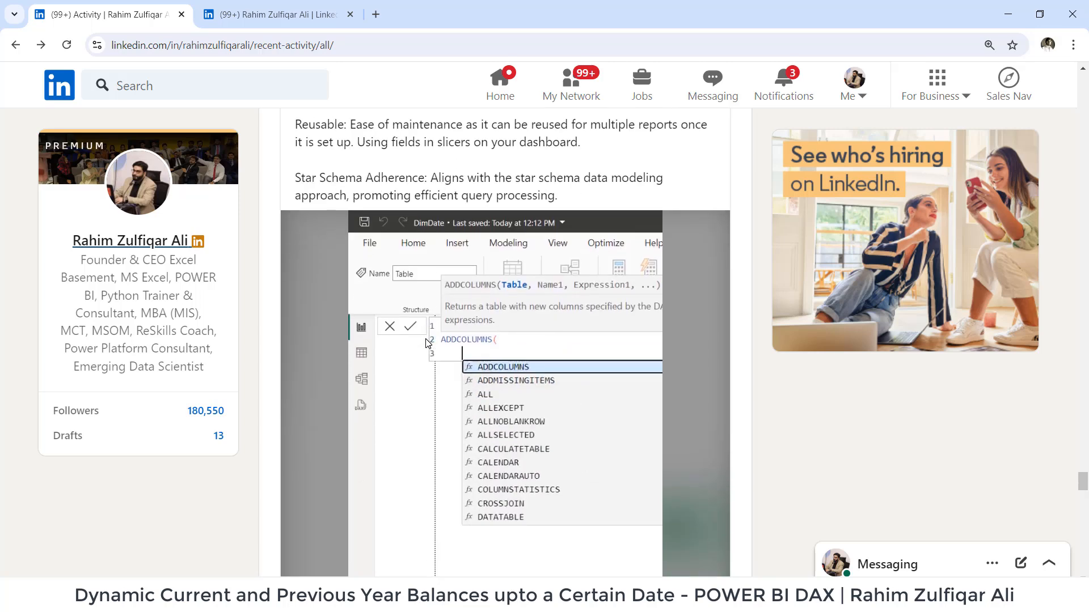
scroll(505, 341, up, 10)
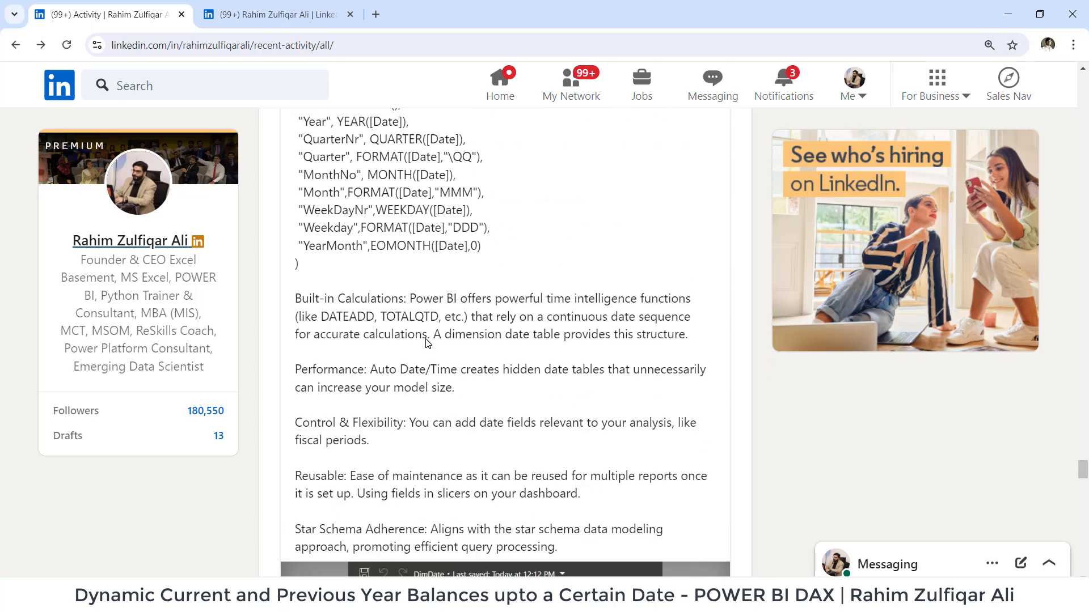
click(273, 22)
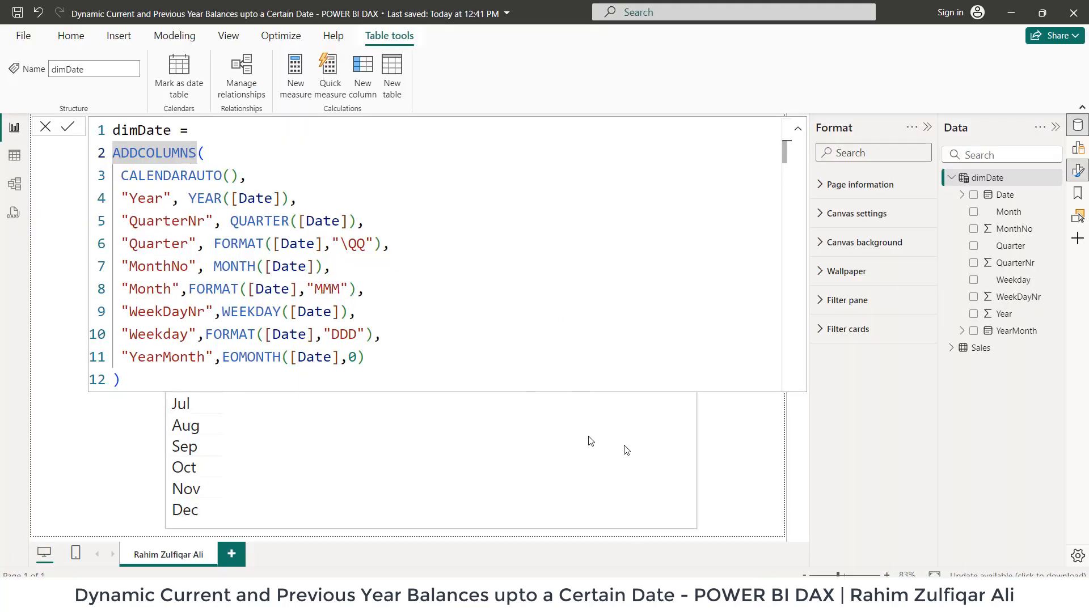
Close the dimDate formula, view the Sales table's rows in Table view and expand its field list
click(744, 447)
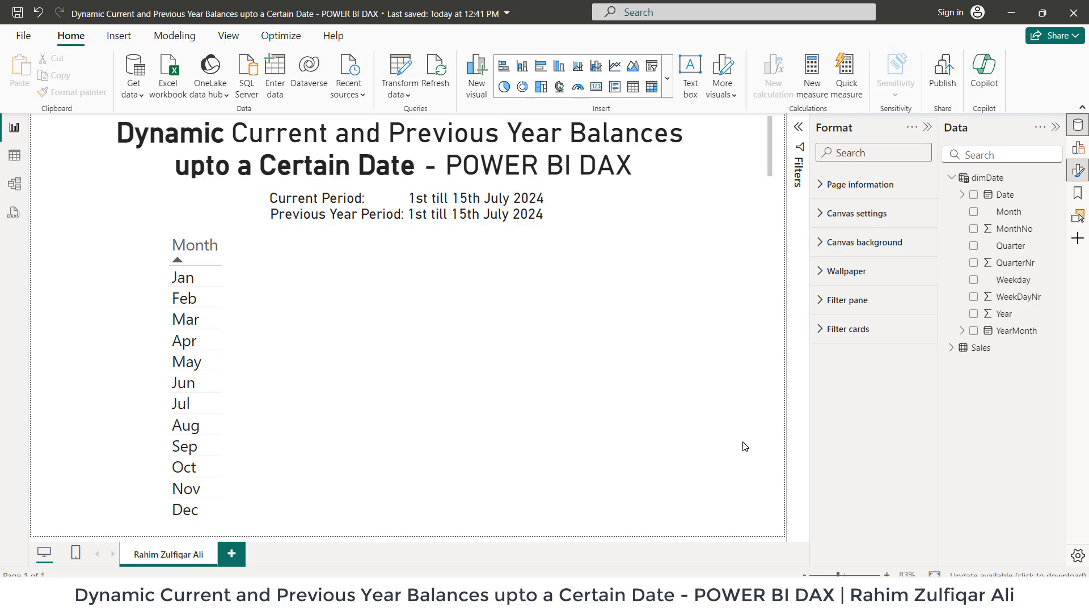
click(130, 91)
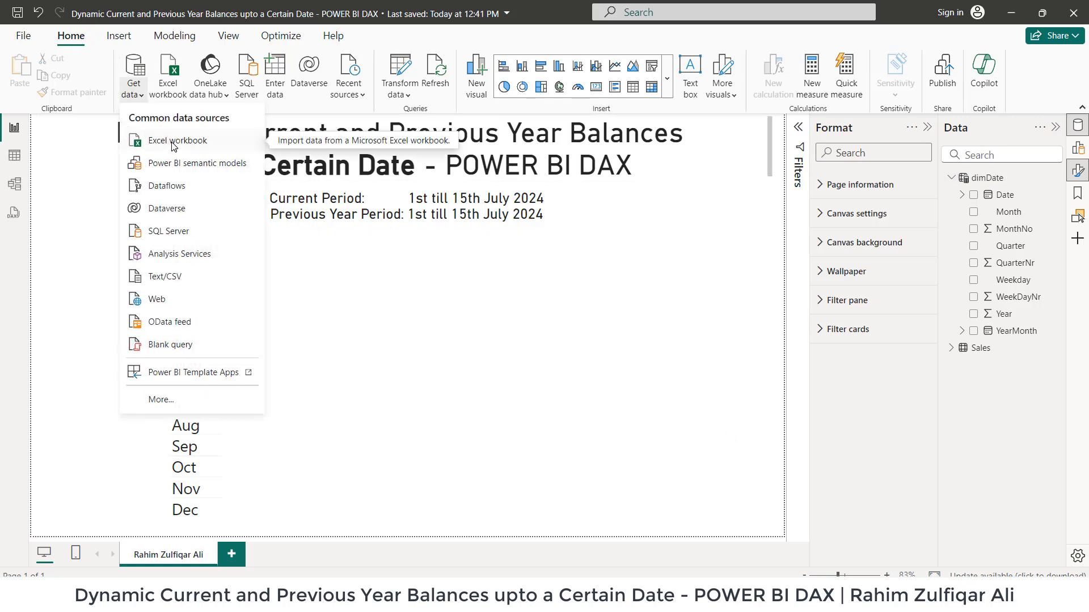
click(976, 351)
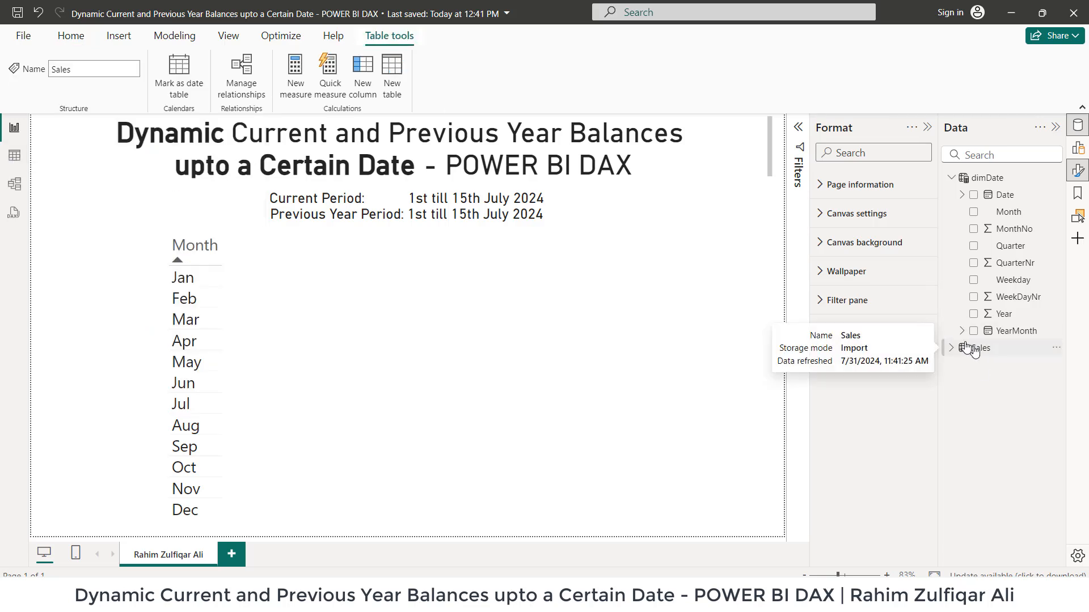
click(950, 349)
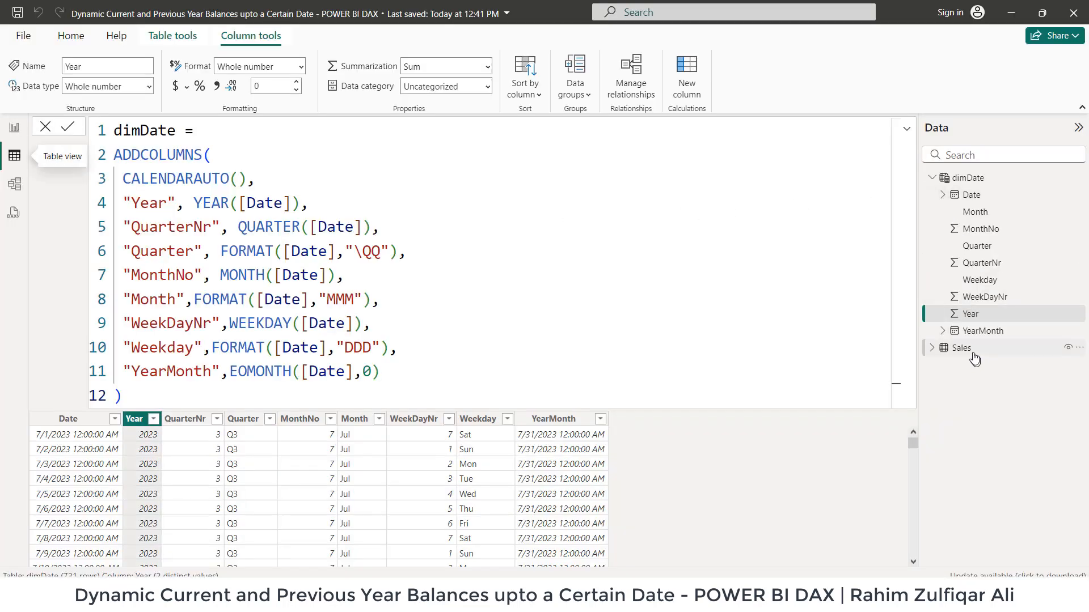
click(973, 354)
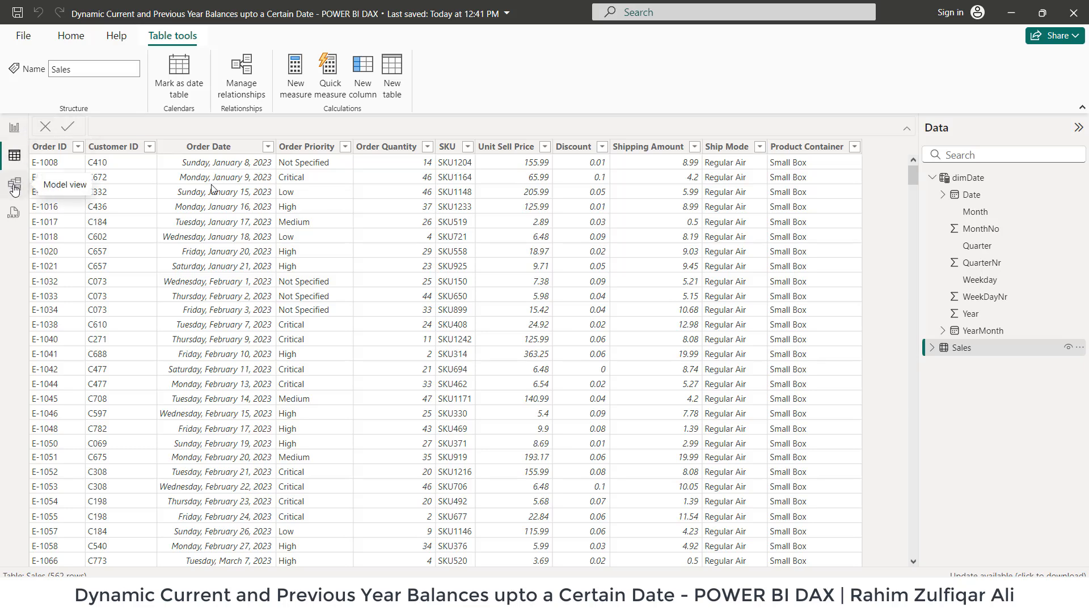
click(933, 349)
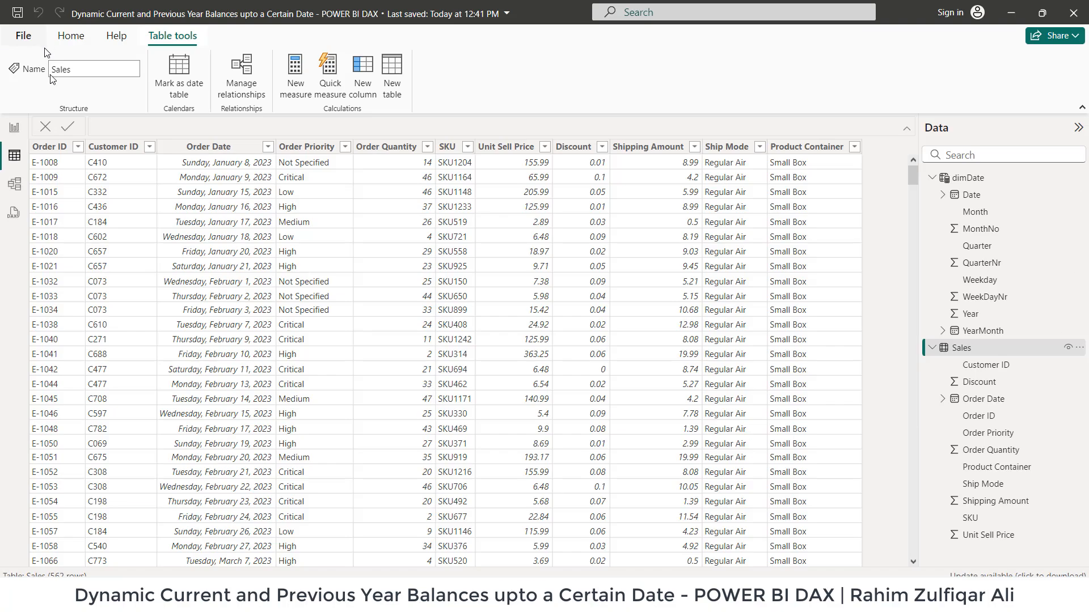
In Model view, create an active one-to-one relationship from Sales Order Date to dimDate Date, cross-filtering in both directions
click(13, 184)
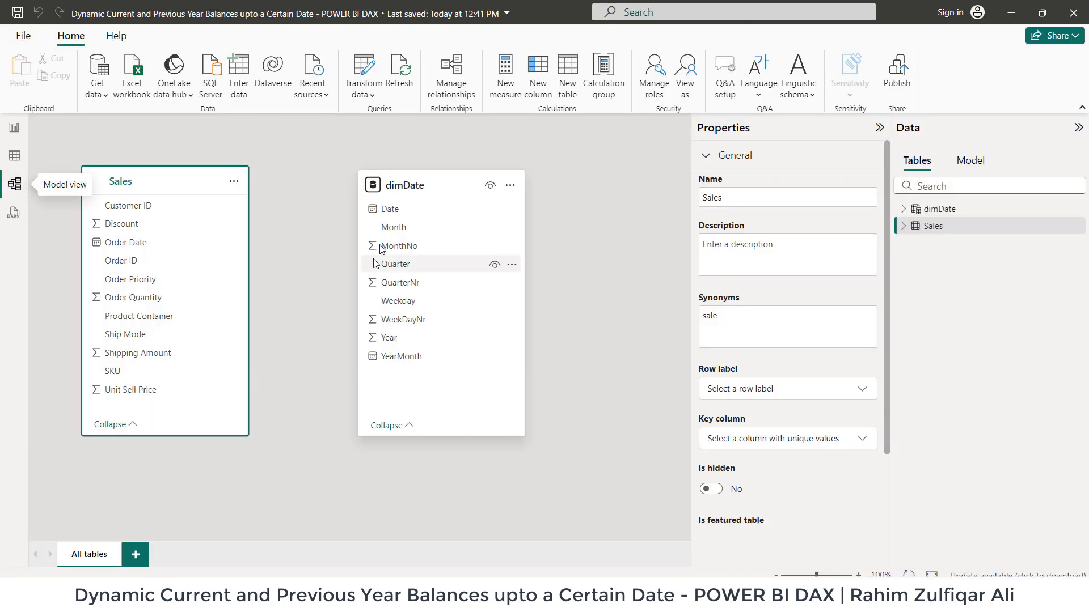
mouse_move(161, 182)
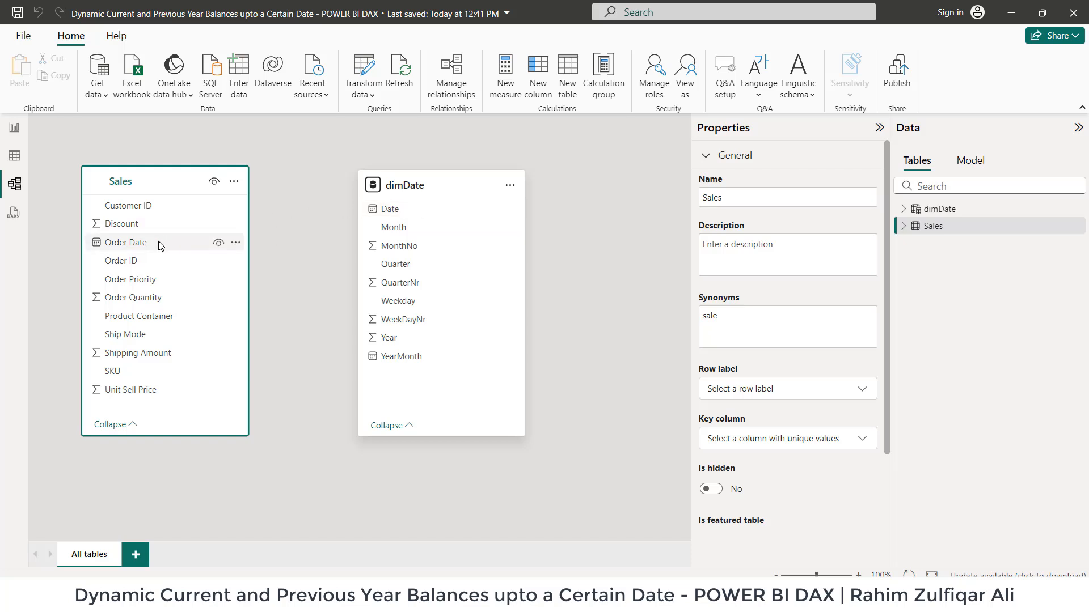
drag(152, 244, 435, 218)
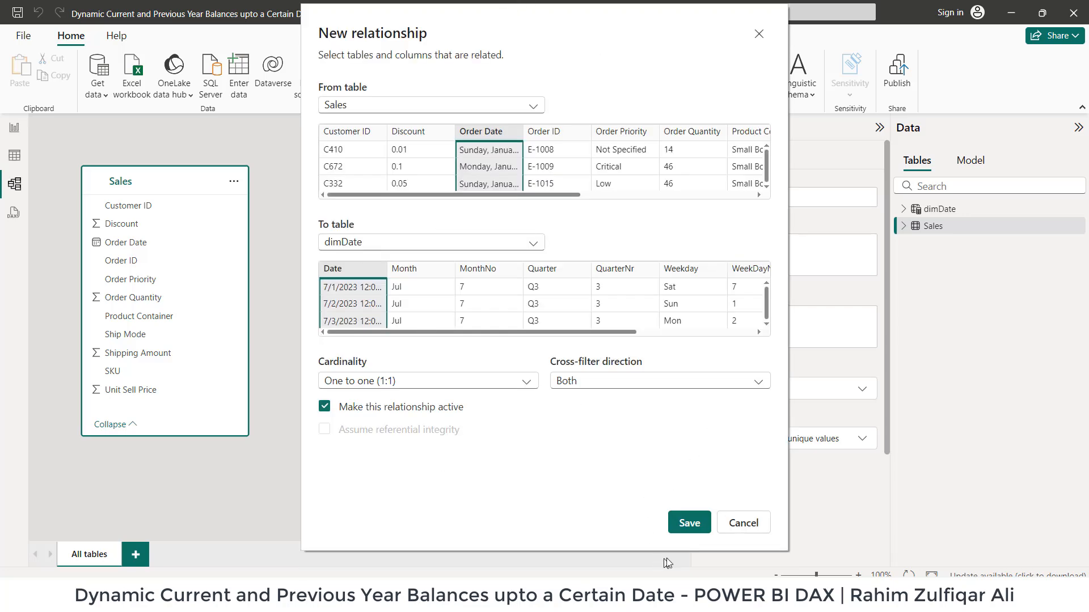
click(689, 523)
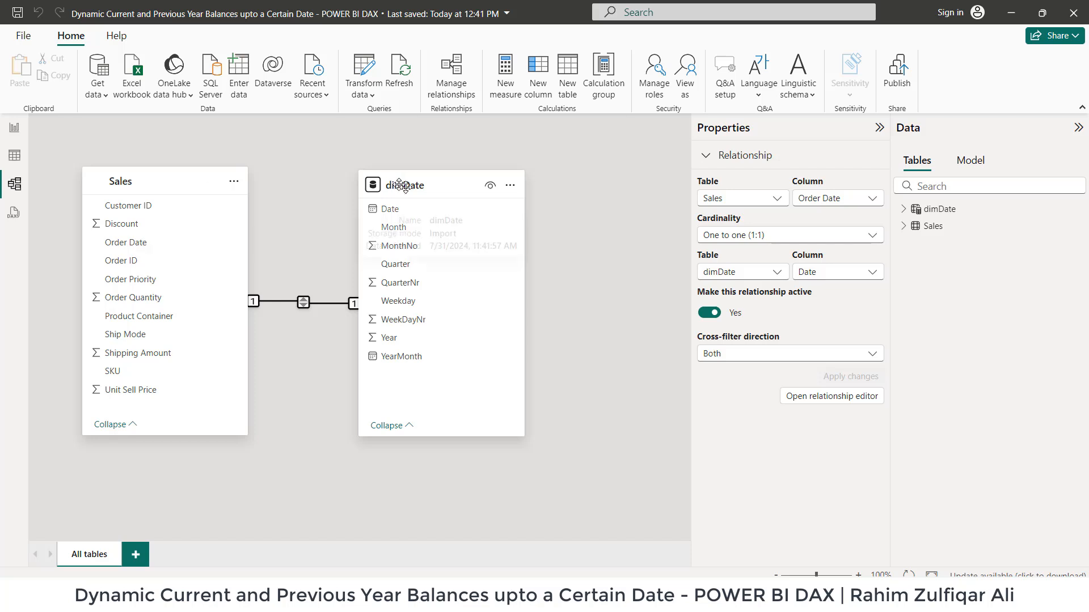
Move the dimDate table lower and farther away from the Sales table in the model diagram
drag(399, 183, 484, 254)
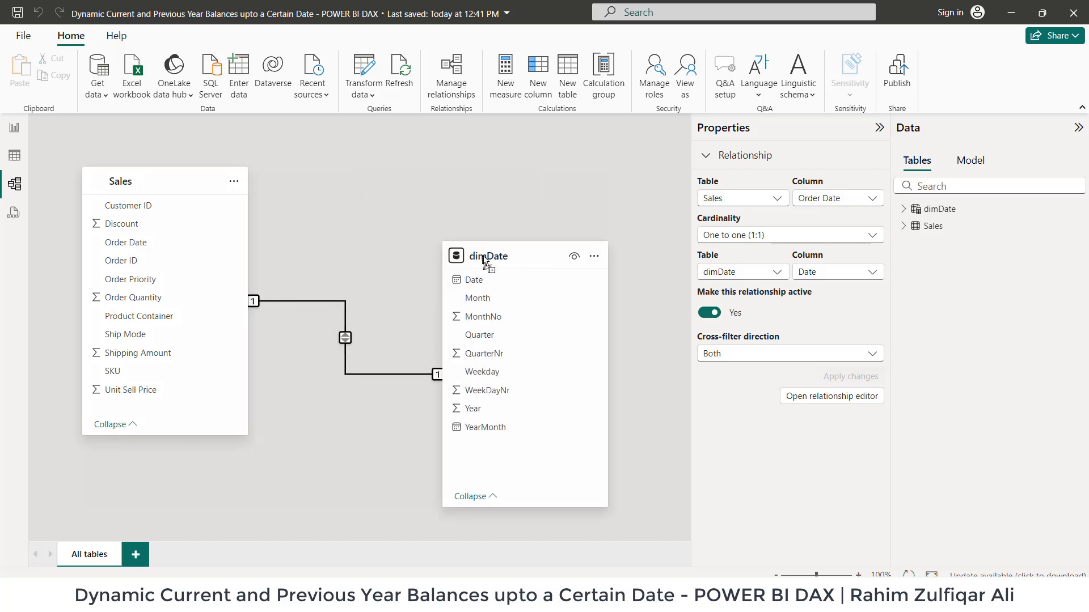
click(449, 84)
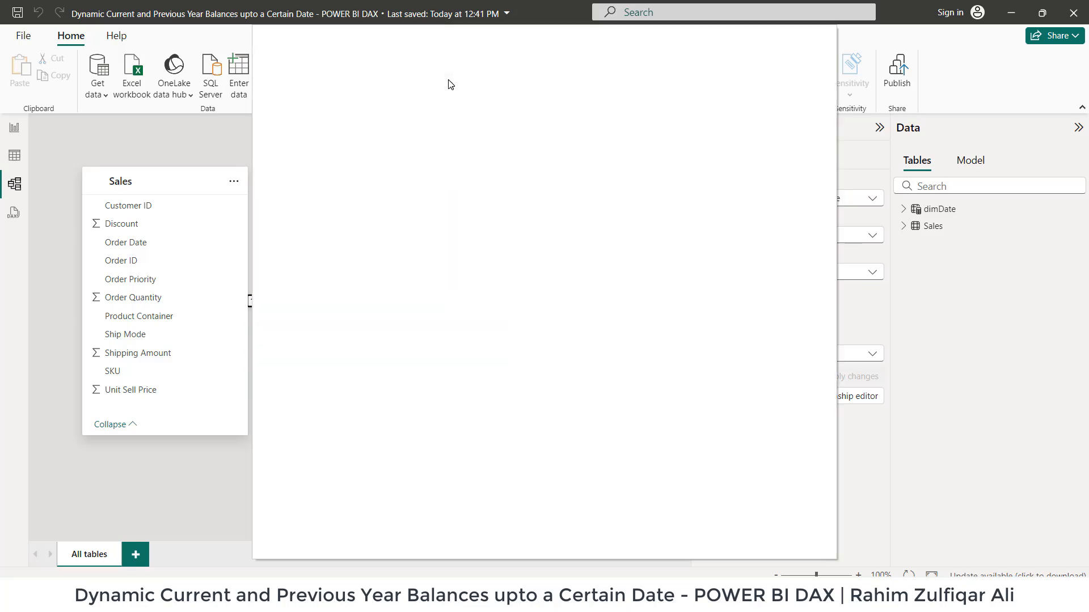
click(344, 93)
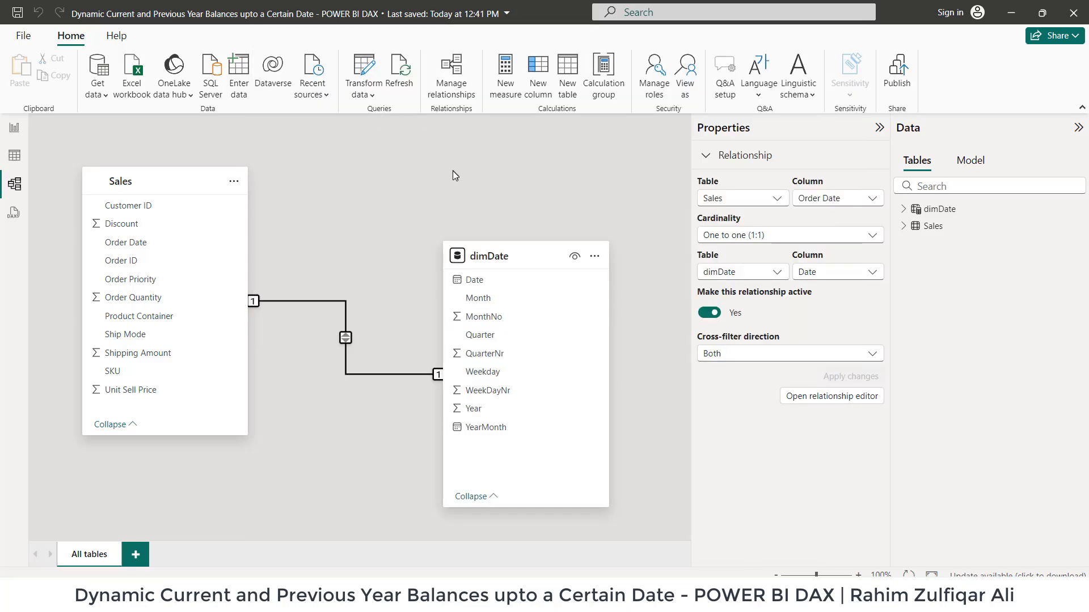
click(371, 116)
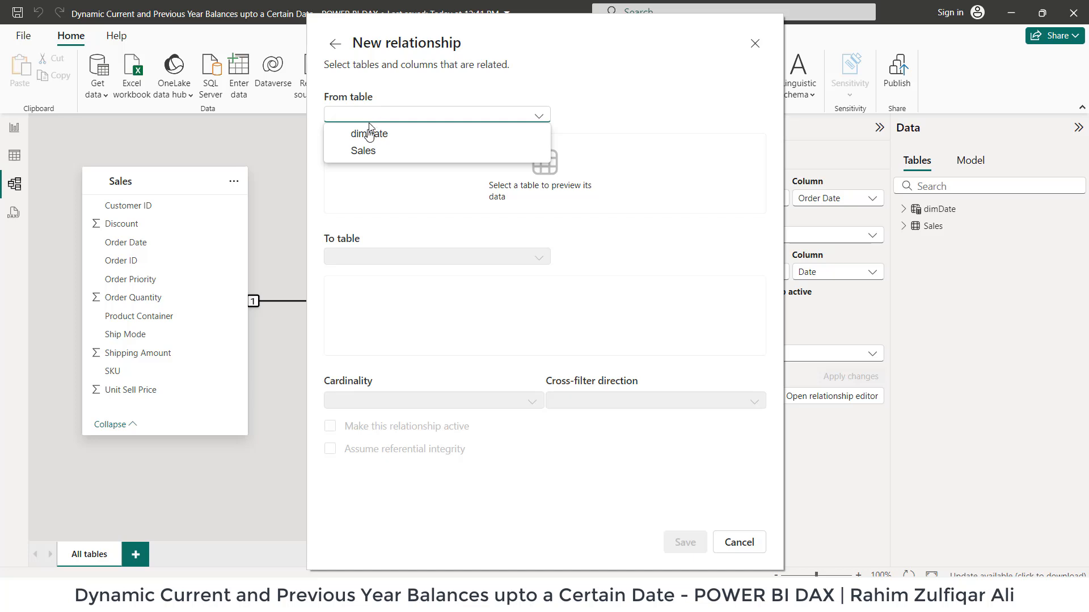
click(364, 150)
click(489, 143)
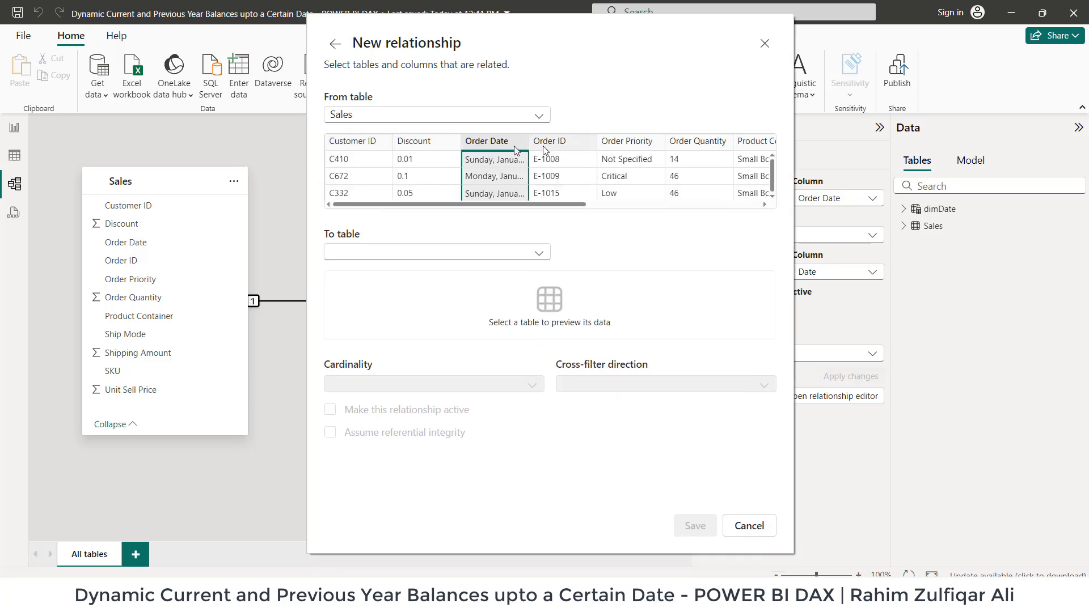
click(749, 526)
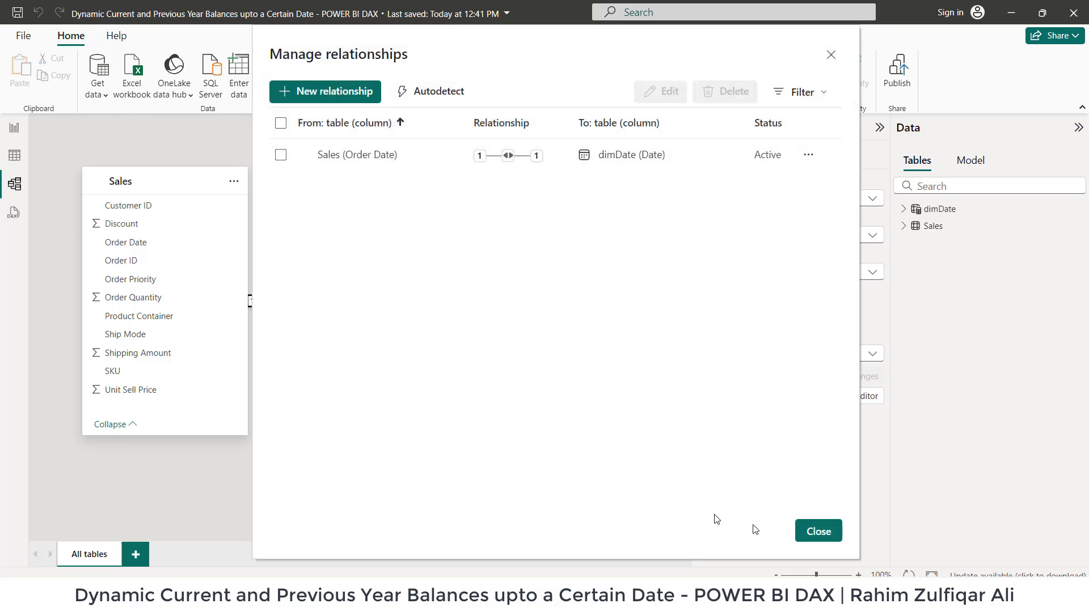
click(818, 531)
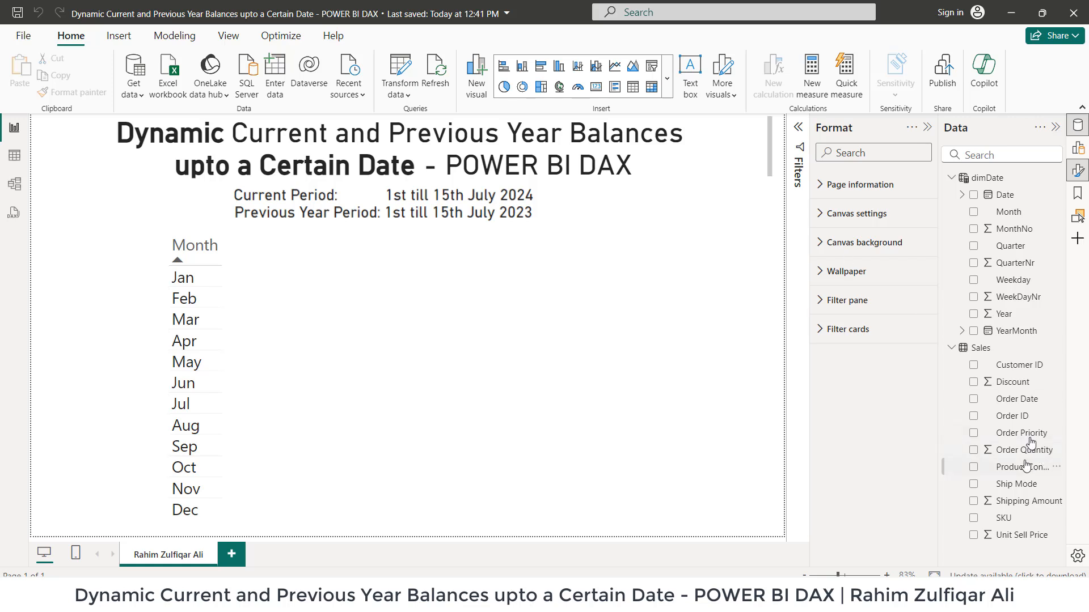
In Report view, create a Sales table measure named Sales Amount and begin its formula with SUMX over the Sales table
click(981, 349)
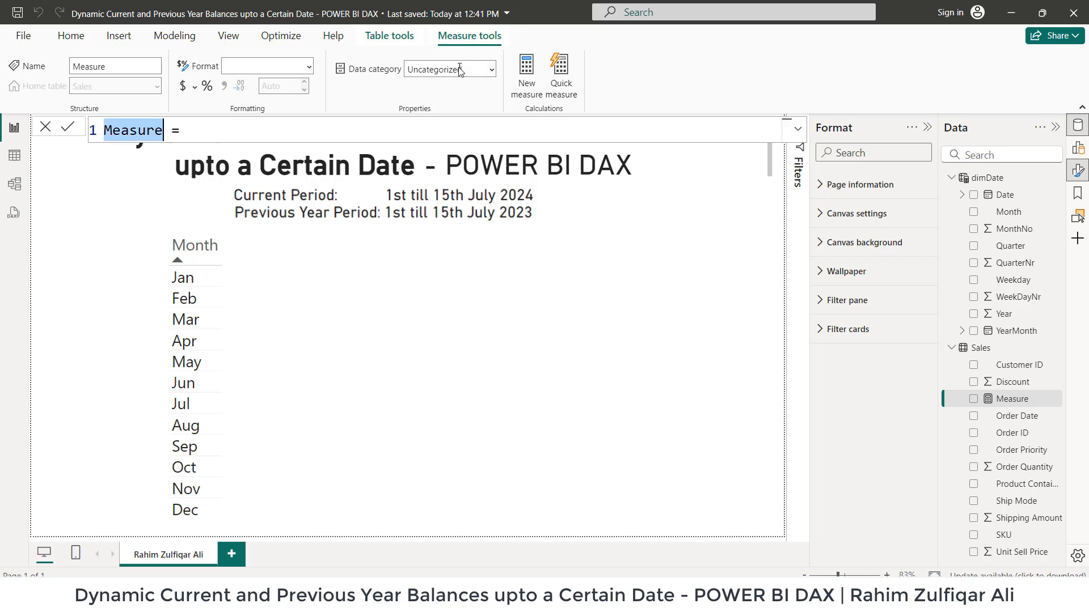
text(Sales Amount = )
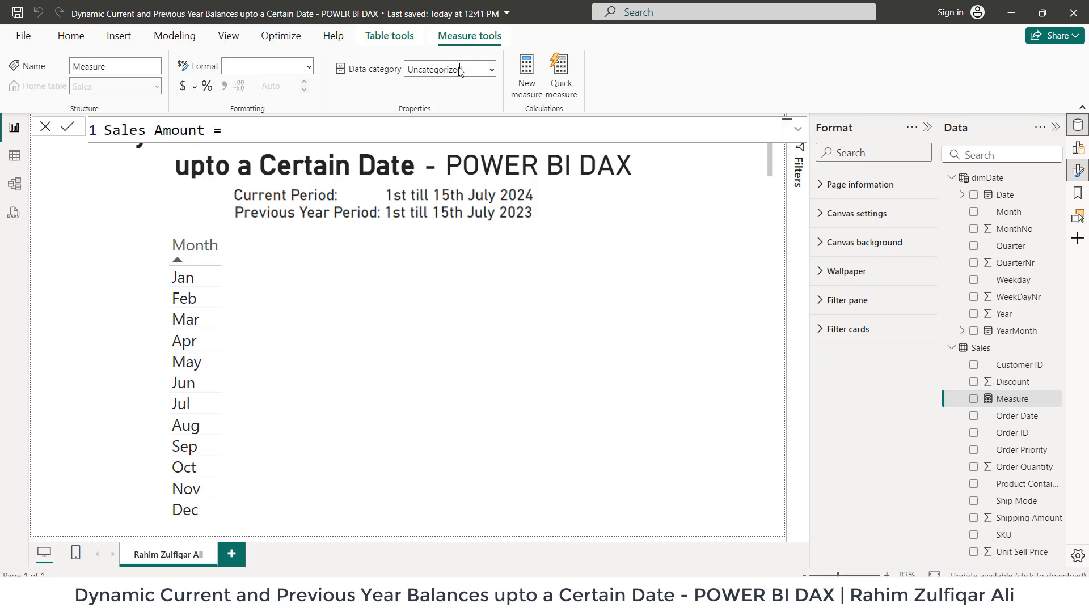
text(SUM)
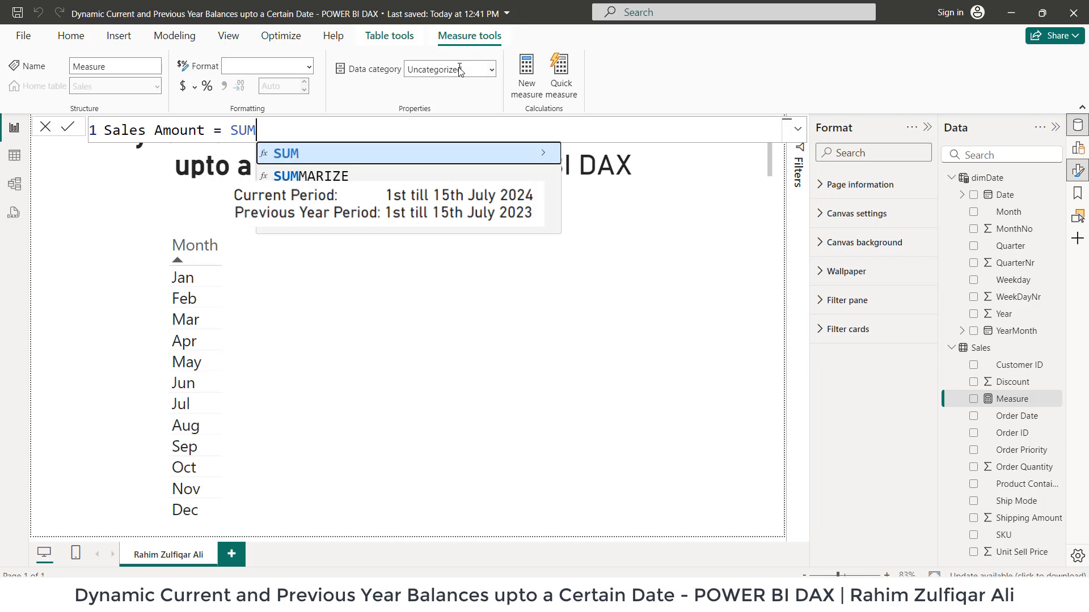
text(X()
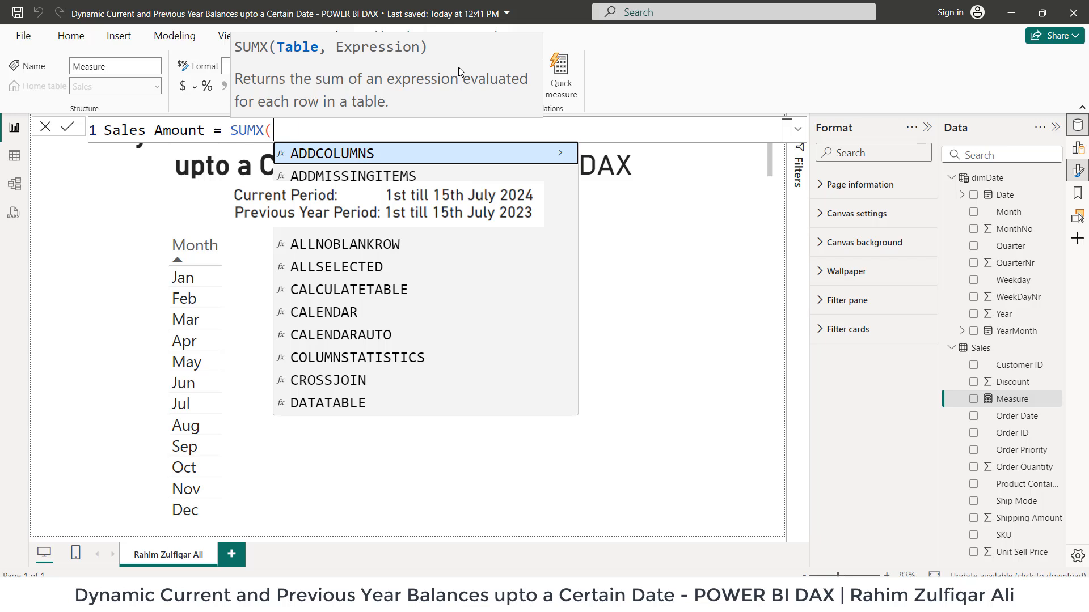
text(Sal)
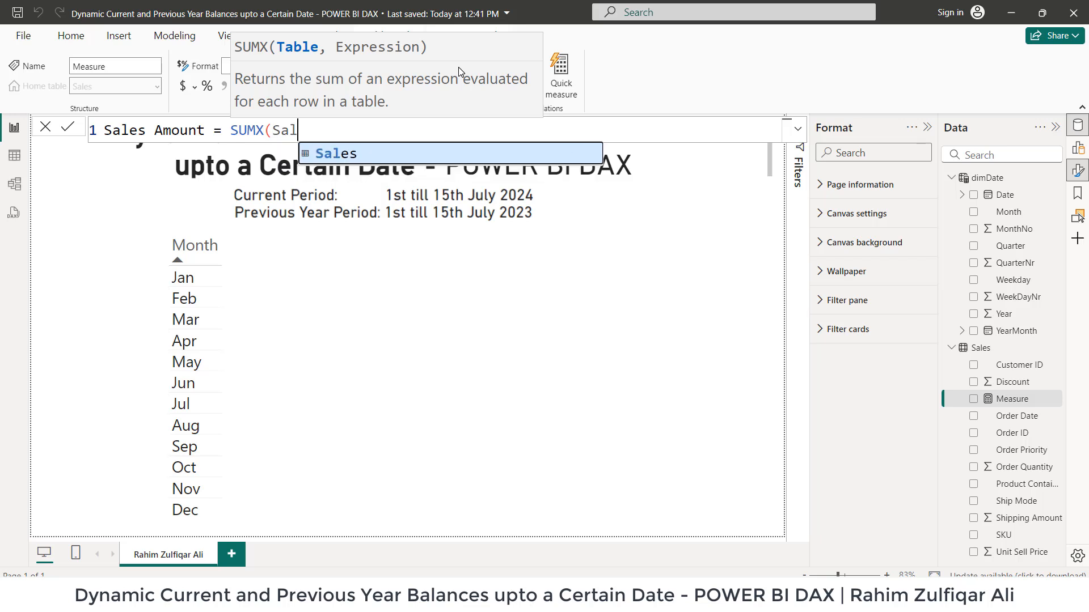
key(Tab)
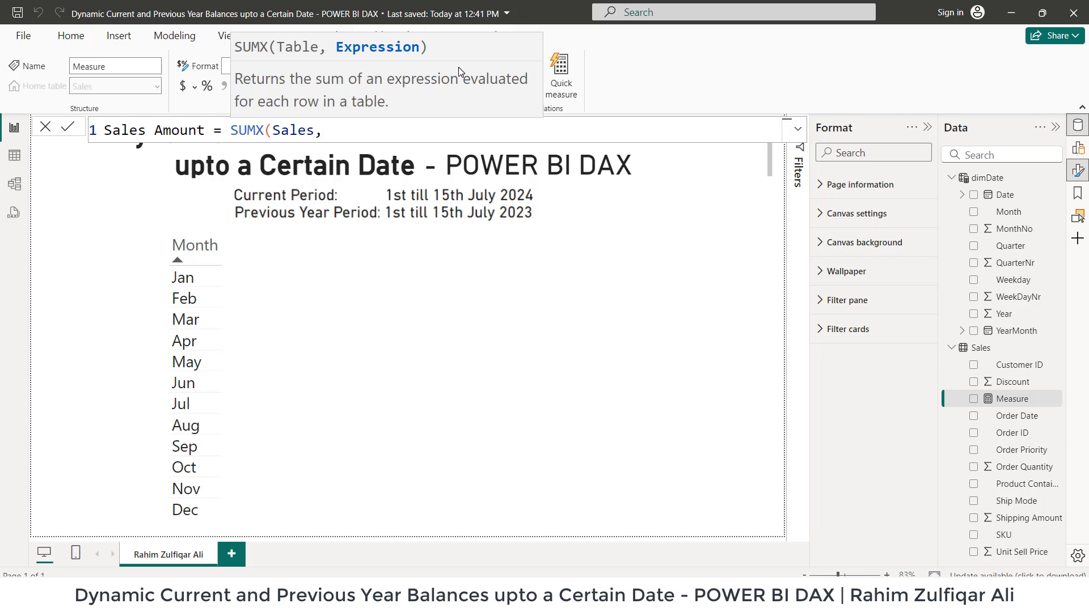
Enter ([Unit Sell Price] * (1-[Discount])) as the row expression of the Sales Amount measure's SUMX
text(,([)
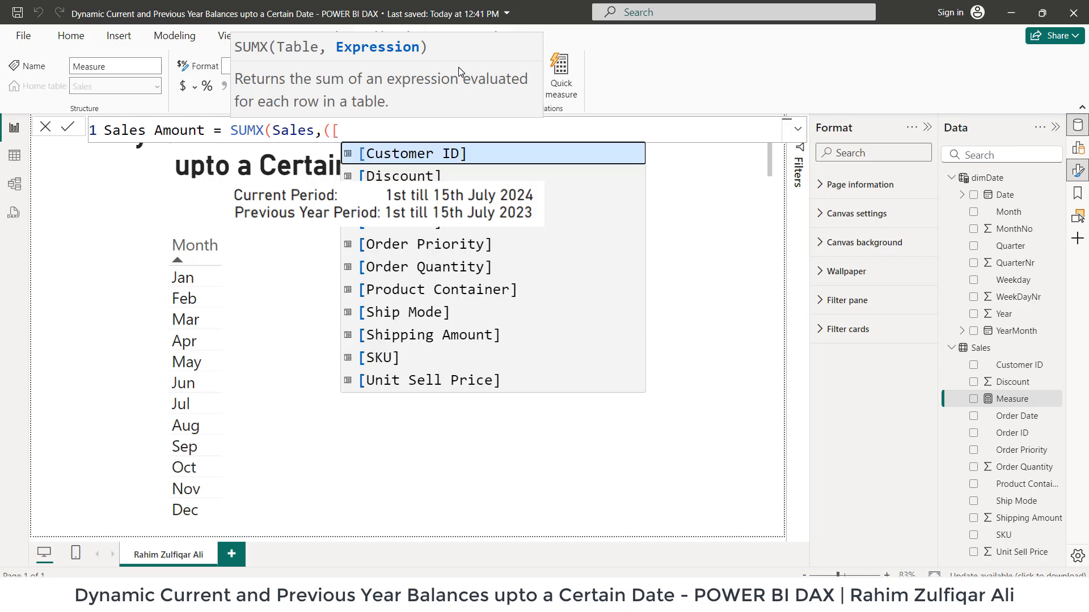
key(Down)
key(Down)
key(Down)
key(Down)
key(Down)
key(Down)
key(Down)
key(Down)
key(Down)
key(Down)
key(Tab)
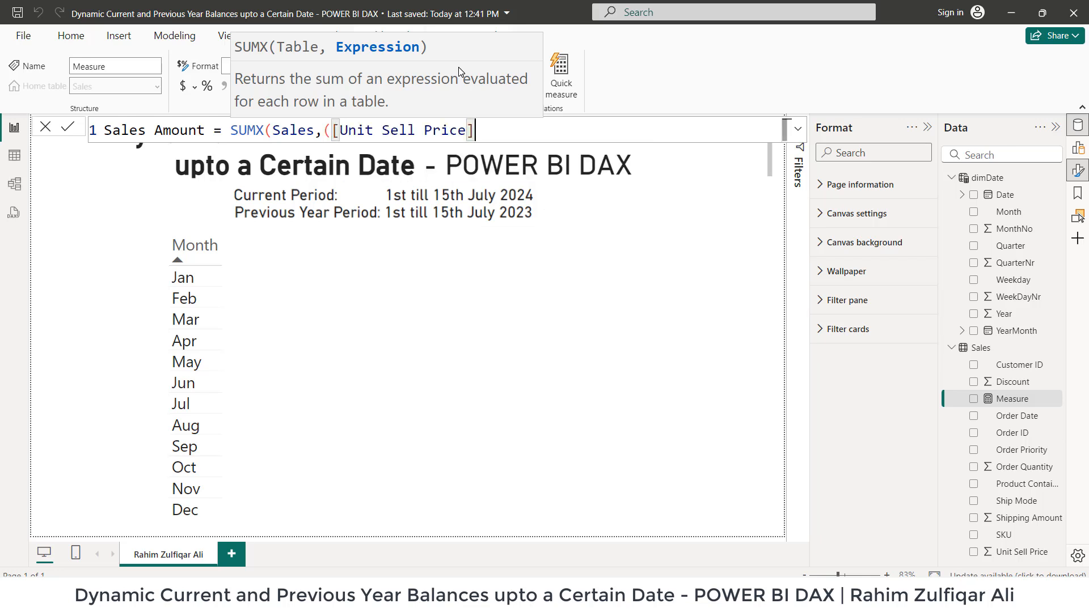
text(* ()
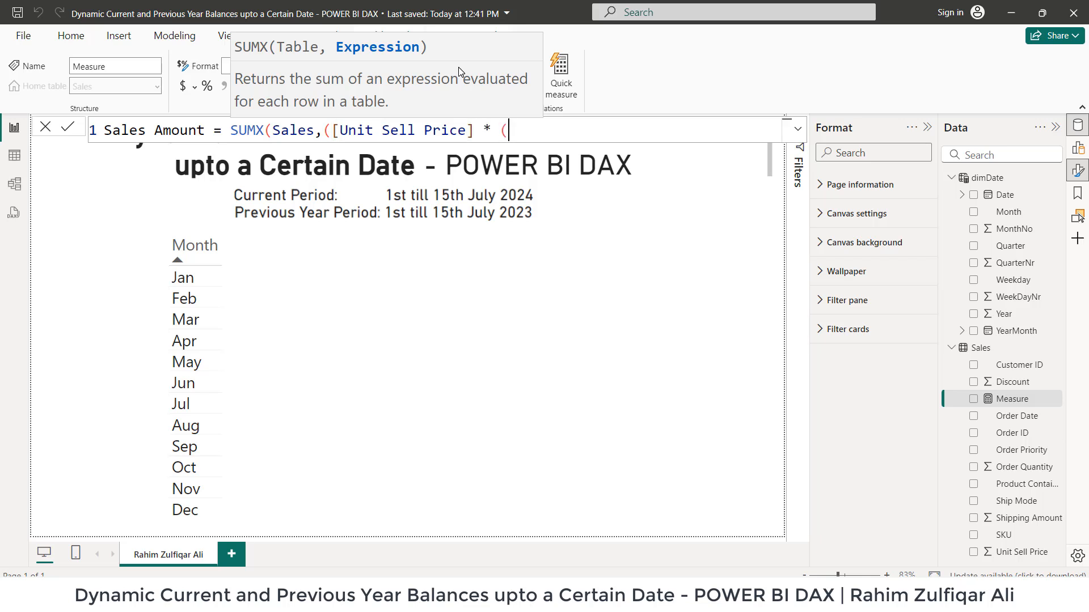
text(1-[)
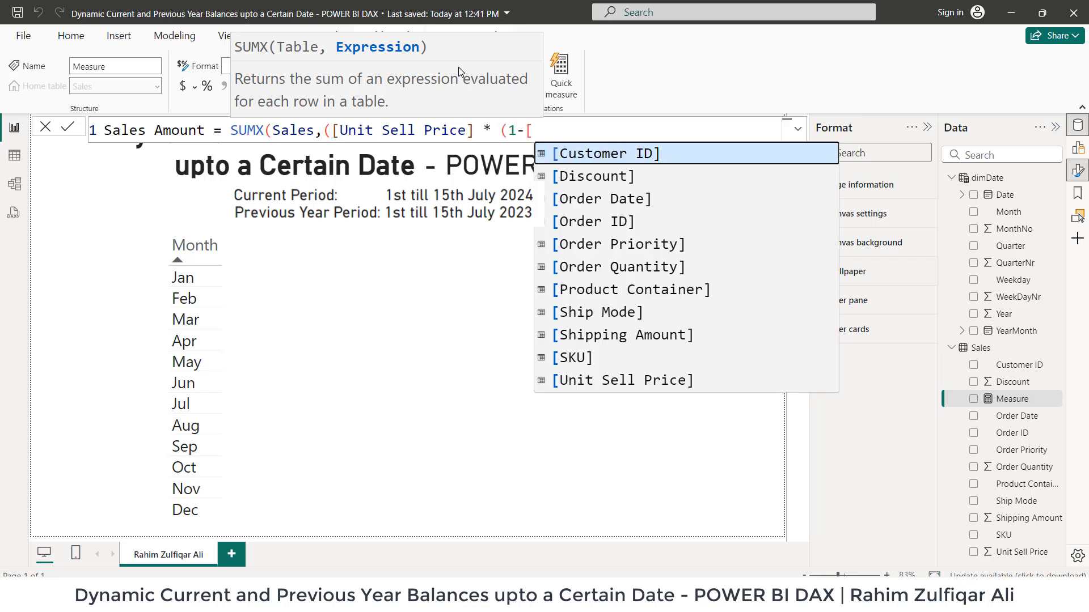
key(Down)
key(Tab)
text()))
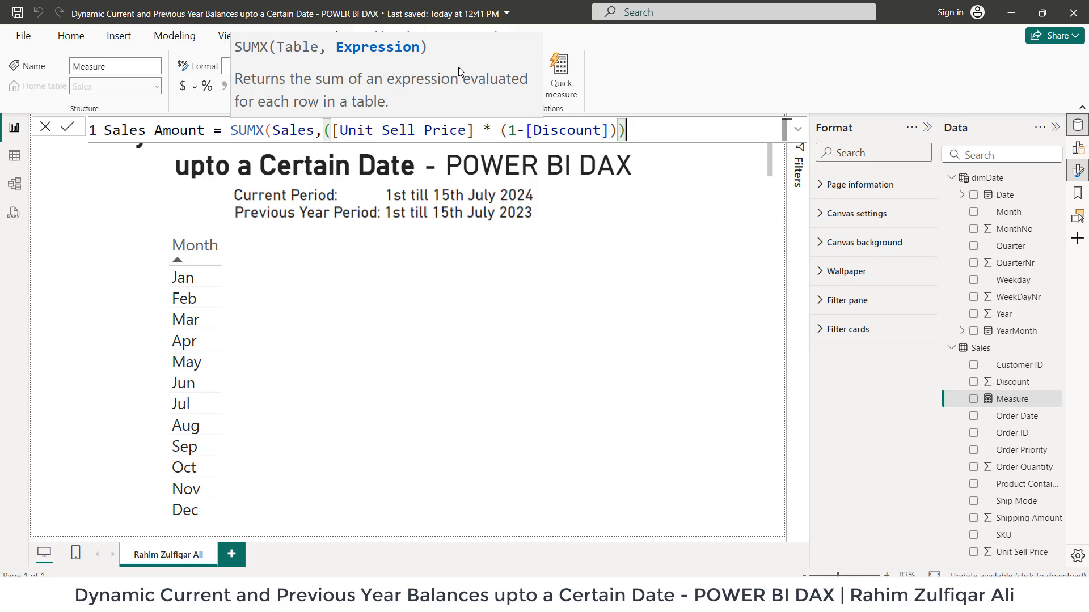
Multiply the discounted unit price by [Order Quantity] and complete the Sales Amount measure
text( *)
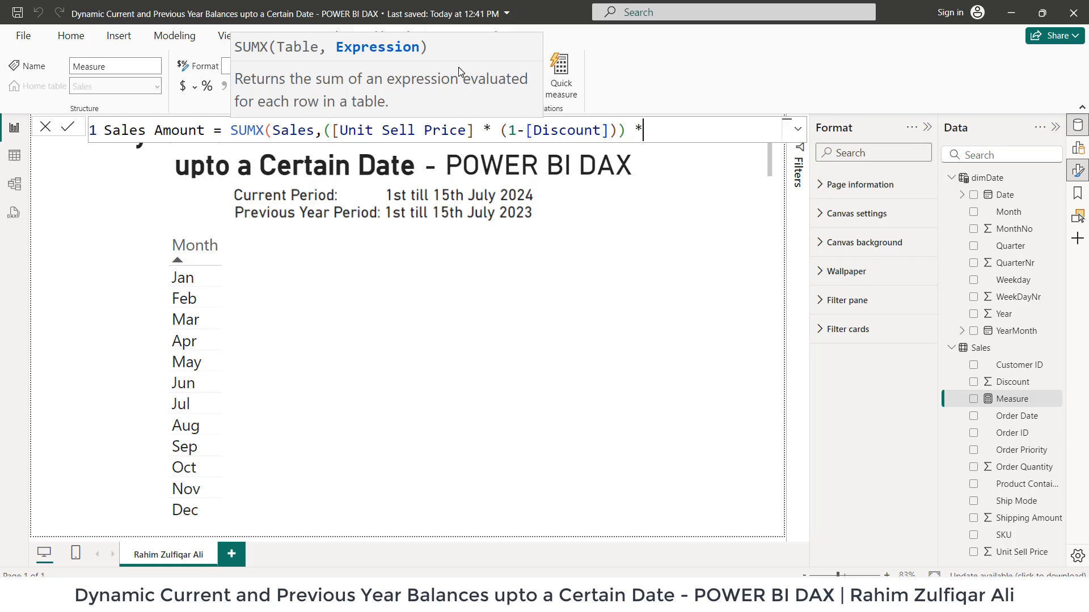
text( [)
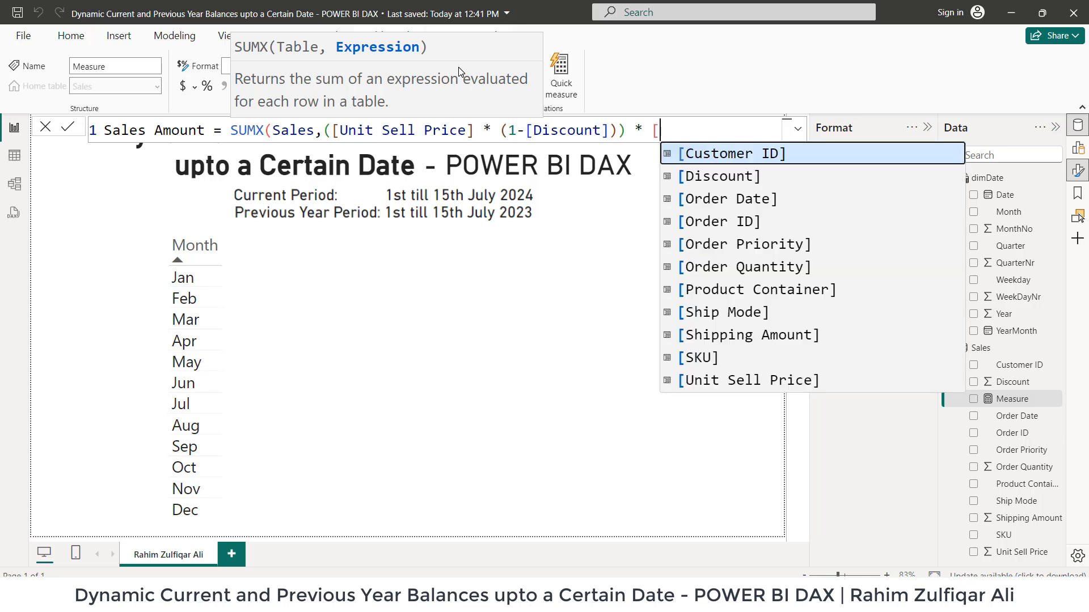
key(Down)
key(Down)
key(Down)
key(Down)
key(Down)
key(Up)
key(Up)
key(Up)
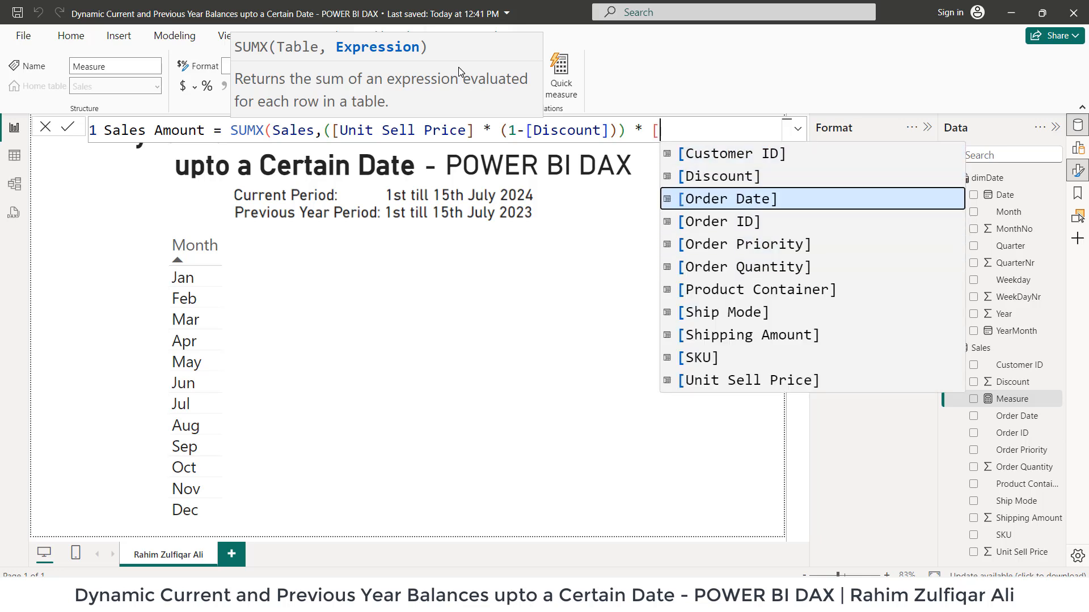
key(Down)
key(Down)
key(Down)
key(Tab)
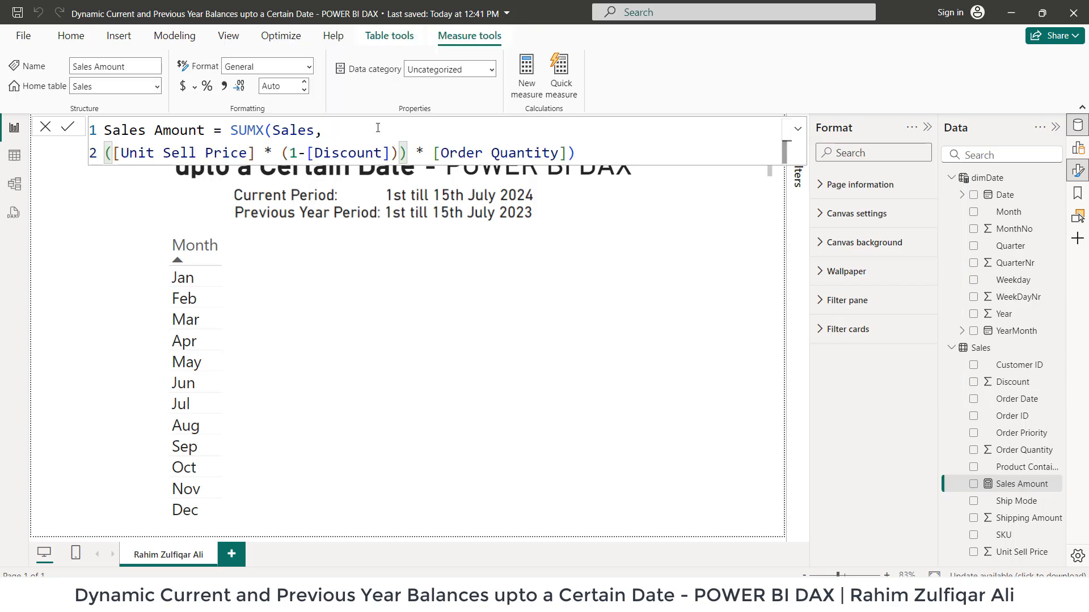
Break the Sales Amount formula so that * [Order Quantity] stands on its own third line
key(ctrl+Right)
key(ctrl+Right)
key(ctrl+Right)
key(ctrl+Right)
key(ctrl+Right)
key(ctrl+Right)
key(ctrl+Right)
key(ctrl+Right)
key(ctrl+Right)
key(ctrl+Right)
key(ctrl+Right)
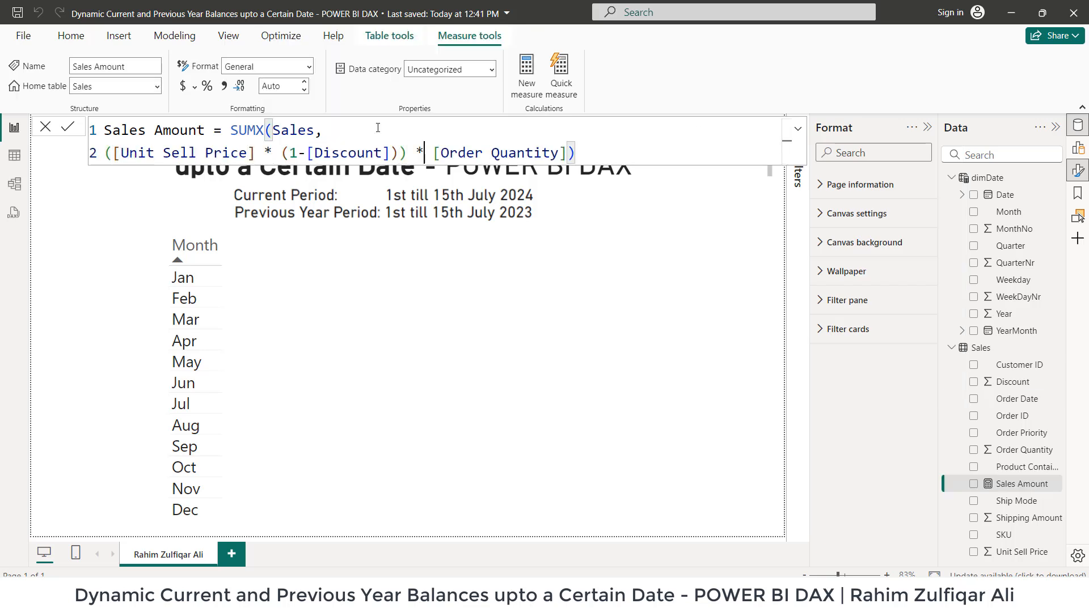
key(shift+Return)
key(End)
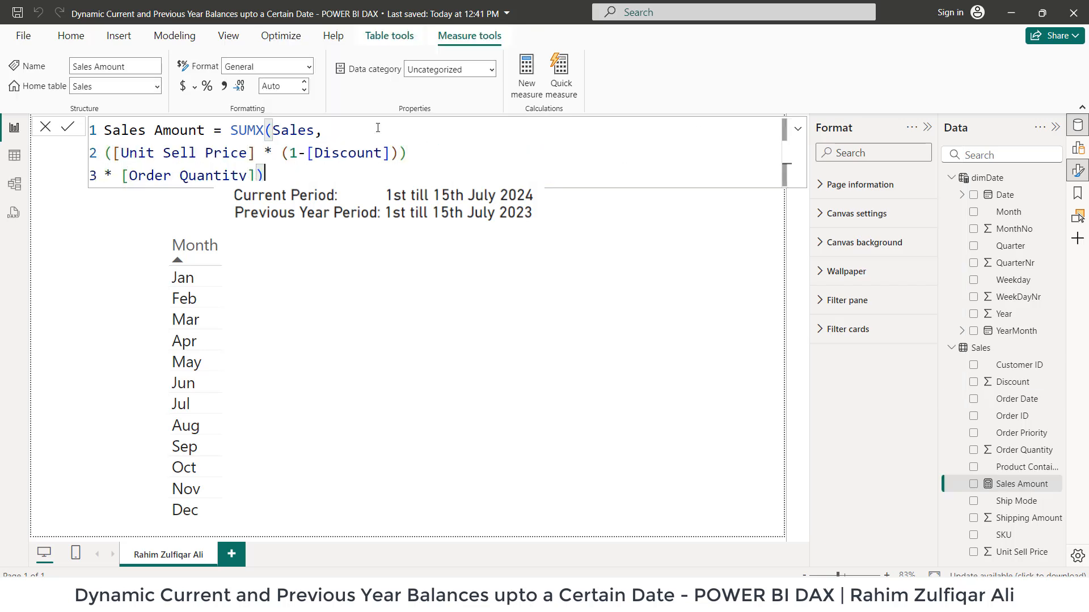
Review the Sales Amount formula part by part: SUMX, Unit Sell Price, the discount factor and Order Quantity
key(Up)
key(Up)
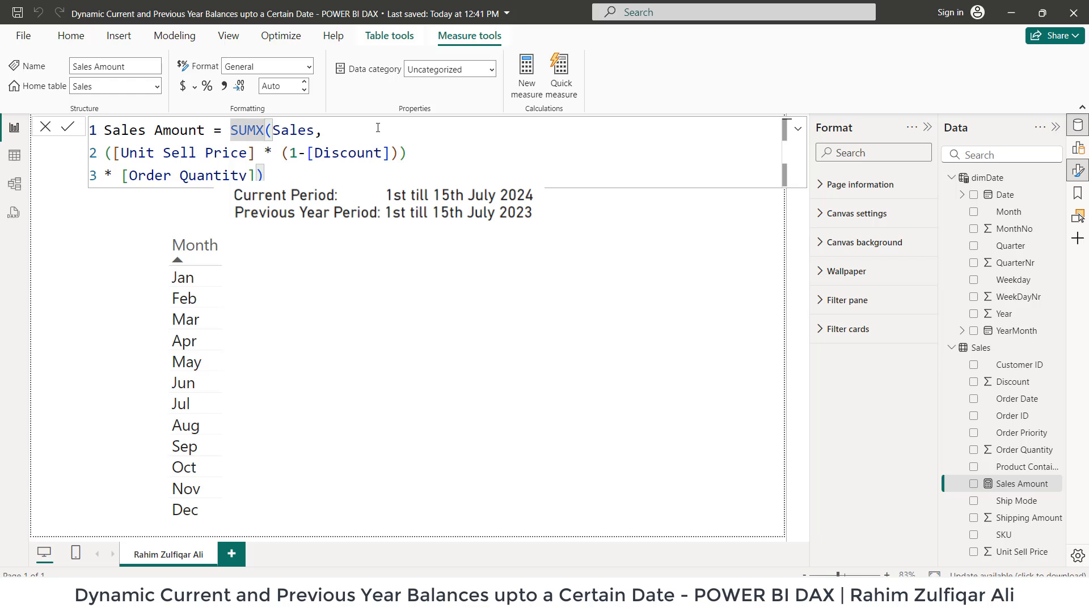
key(Down)
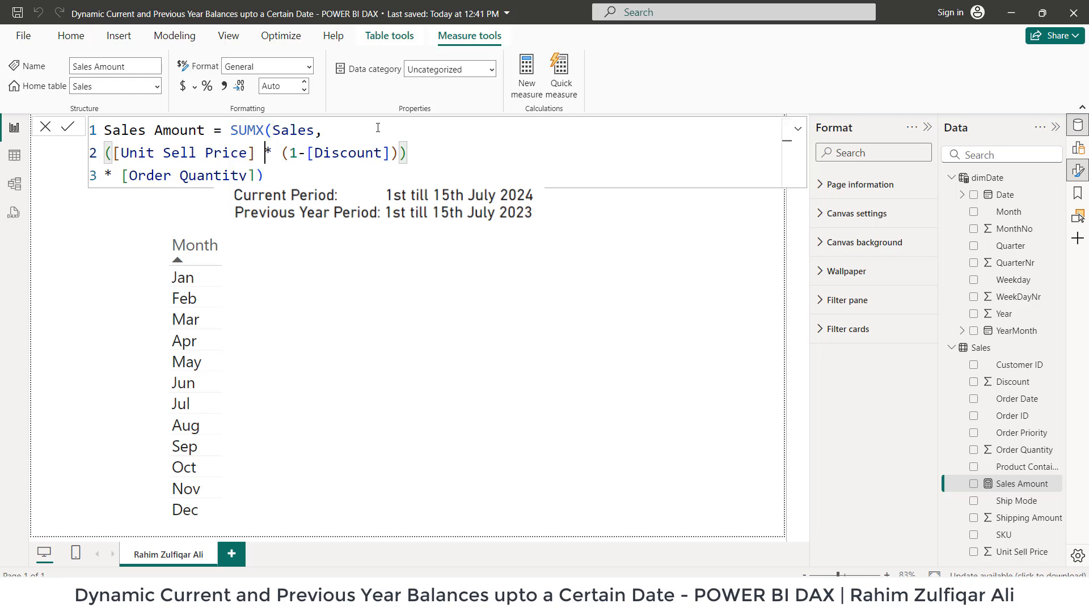
key(Left)
key(ctrl+Left)
key(ctrl+Left)
key(ctrl+Left)
key(ctrl+Left)
key(Left)
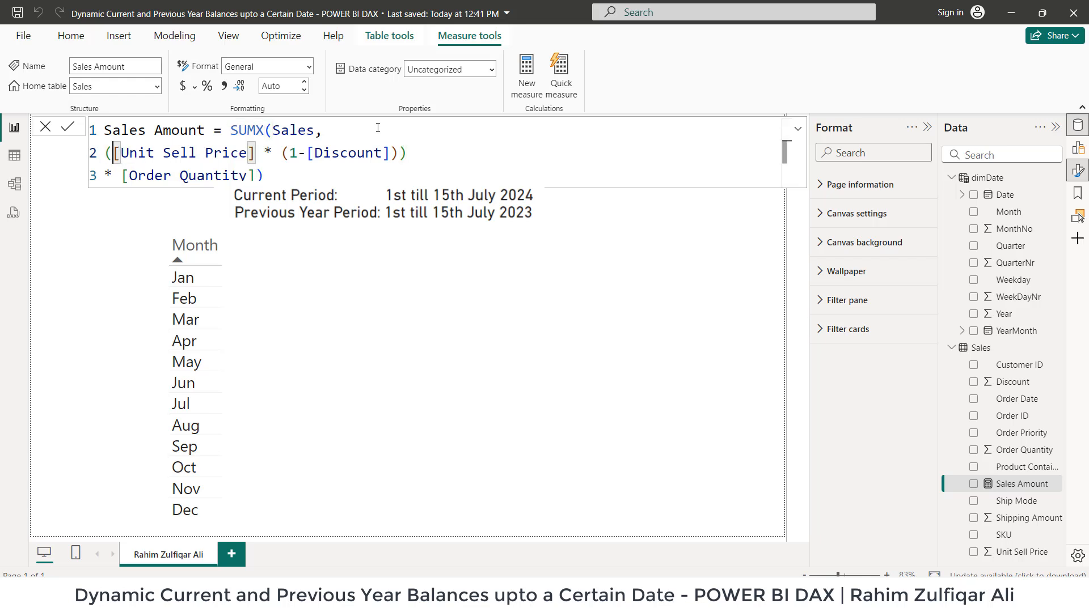
key(ctrl+shift+Right)
key(ctrl+shift+Right)
key(ctrl+shift+Right)
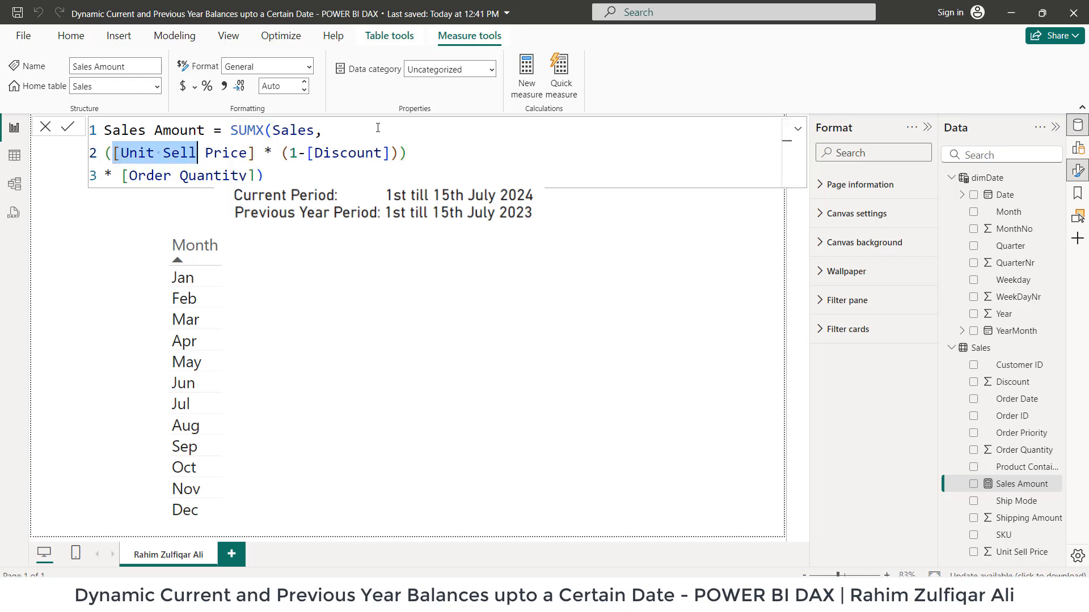
key(Right)
key(Right)
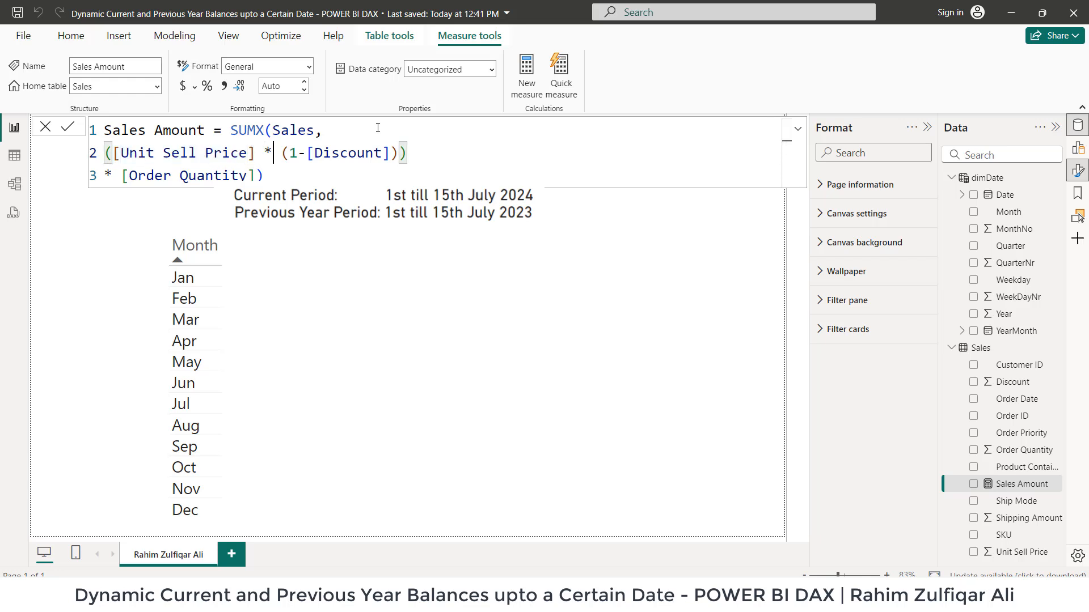
key(Right)
key(Right)
key(ctrl+Right)
key(ctrl+Right)
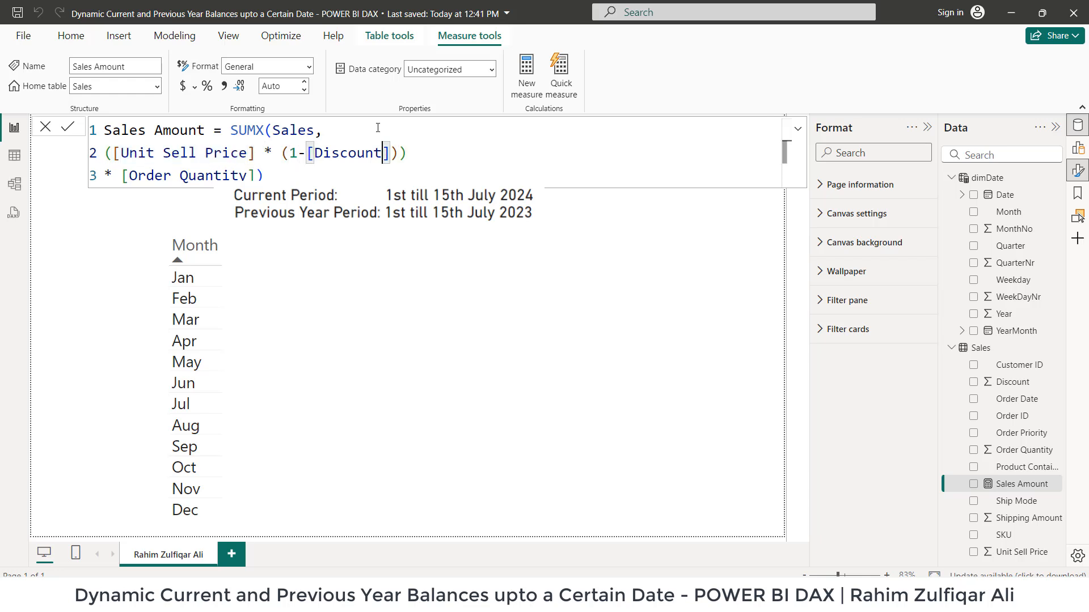
key(End)
key(Down)
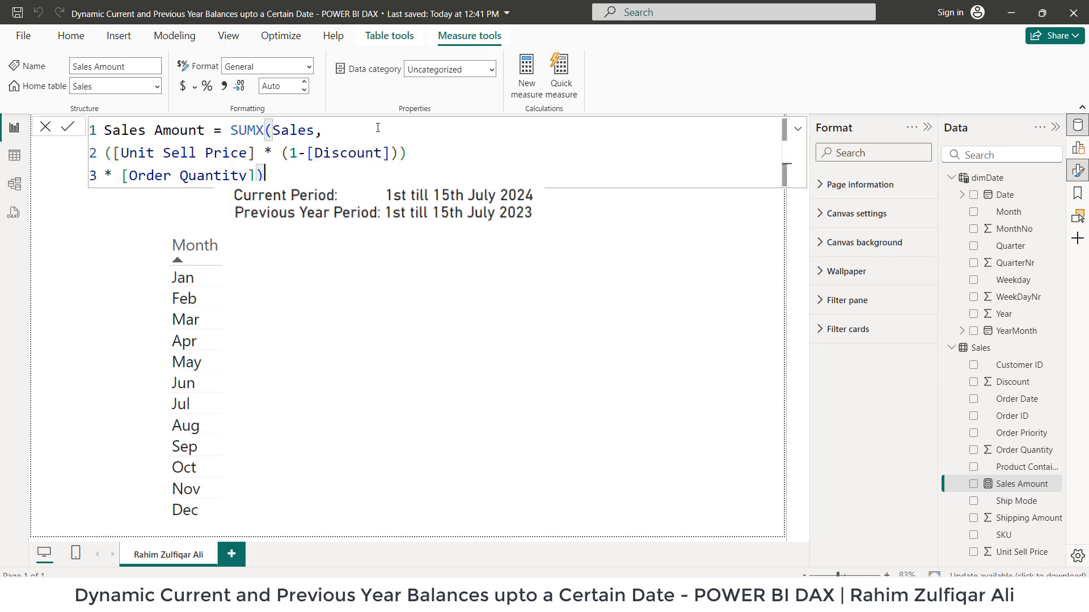
key(ctrl+Left)
key(ctrl+Left)
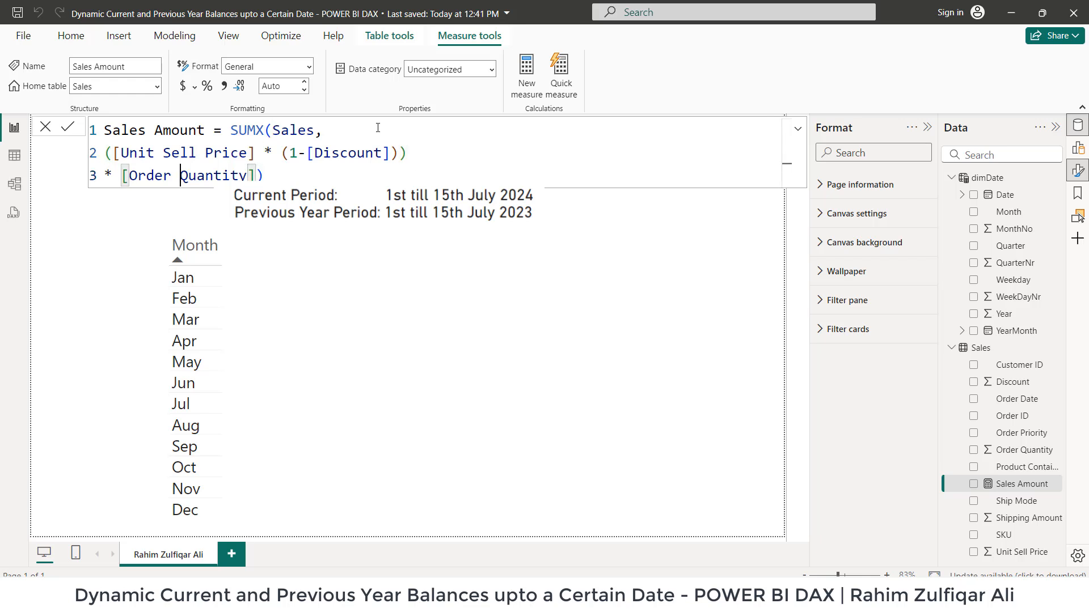
key(ctrl+Right)
key(ctrl+Right)
key(ctrl+Right)
Add the Sales Amount measure as a column to the Month table on the report page
click(761, 254)
drag(1021, 485, 347, 301)
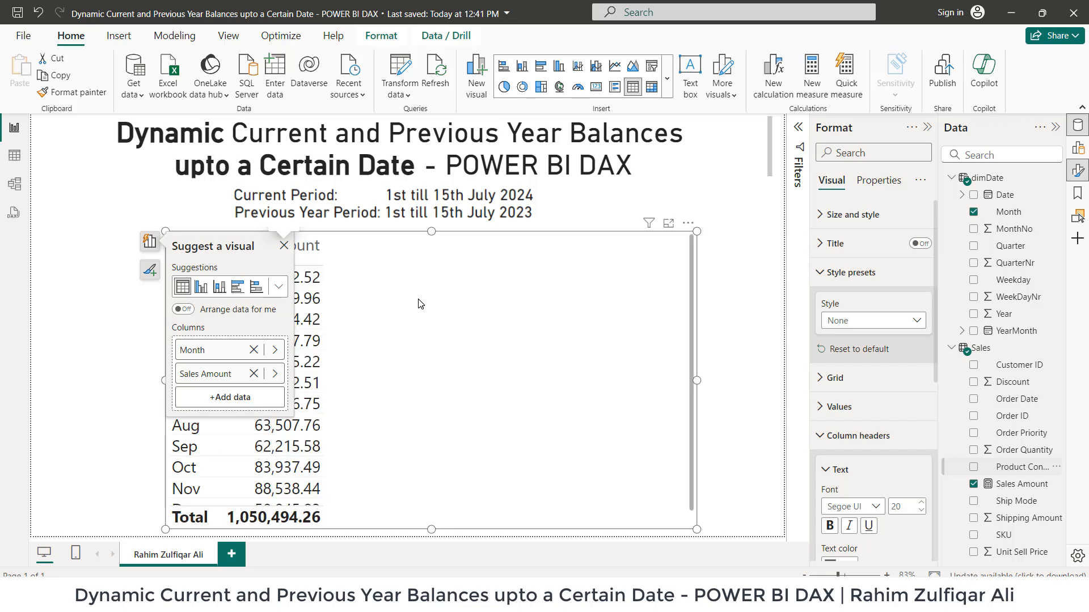
Add a dropdown slicer for the dimDate Year beside the period text and set it to 2024
click(734, 396)
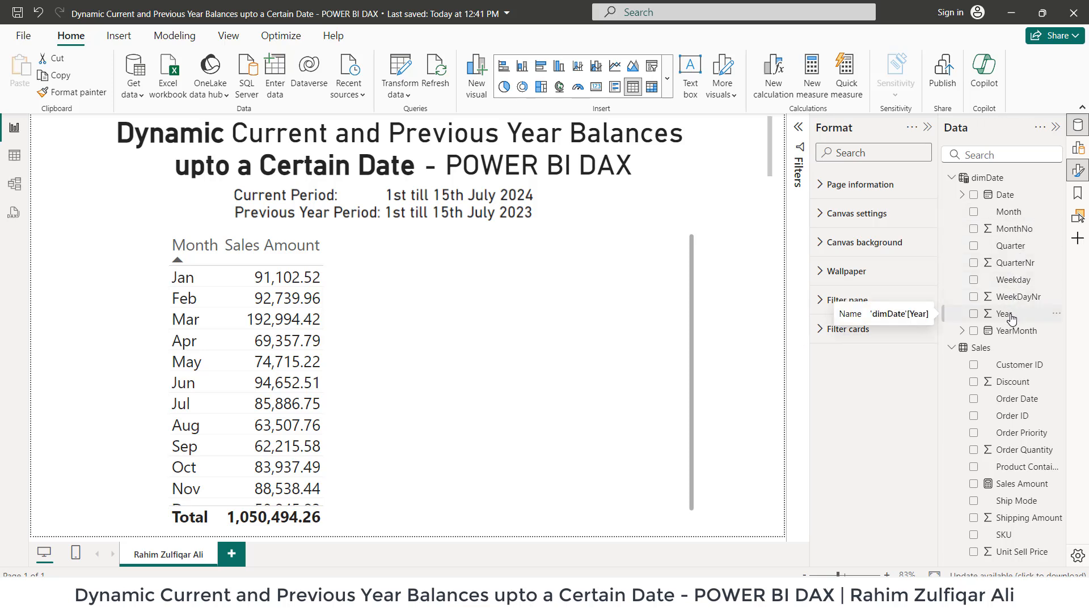
drag(1011, 319, 724, 205)
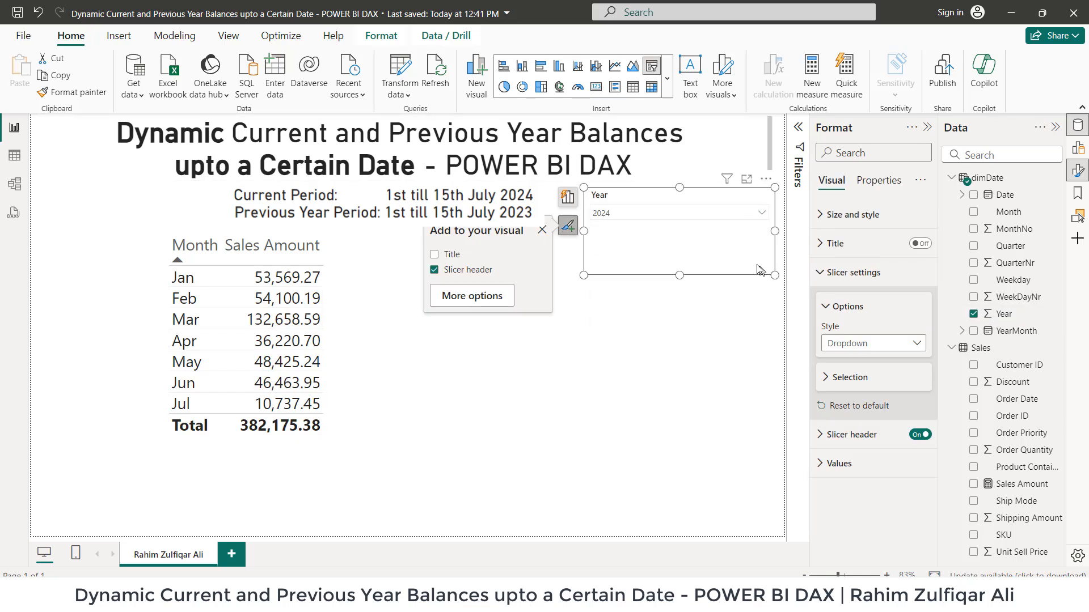
Shrink the Year slicer's frame so it fits compactly beside the period text
drag(774, 275, 756, 231)
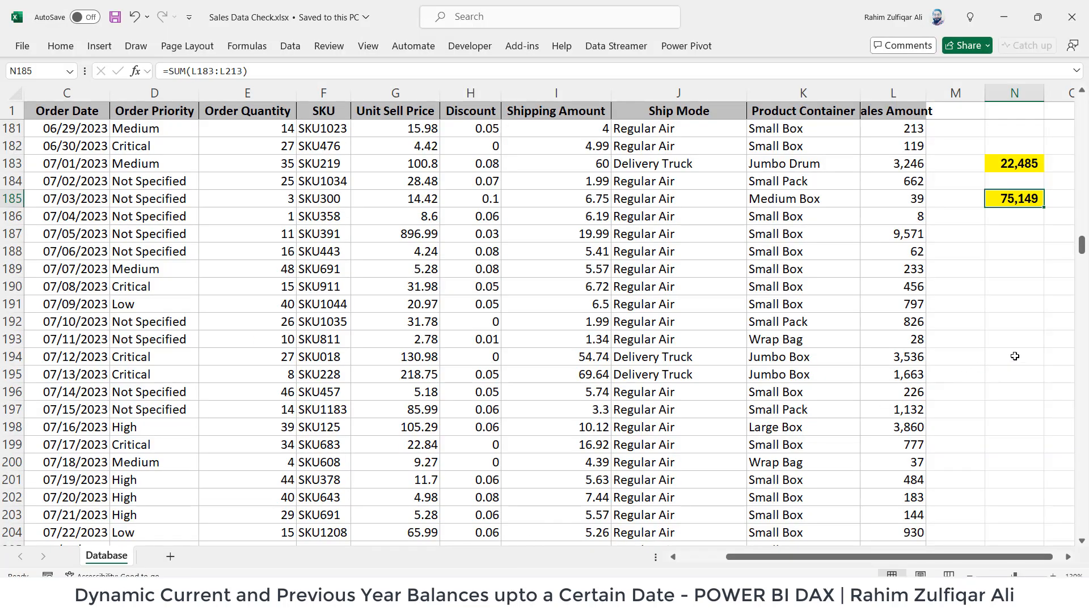
Switch to the Sales Data Check workbook in Excel and inspect the SUM formula behind the July 2024 total in column N
click(1016, 356)
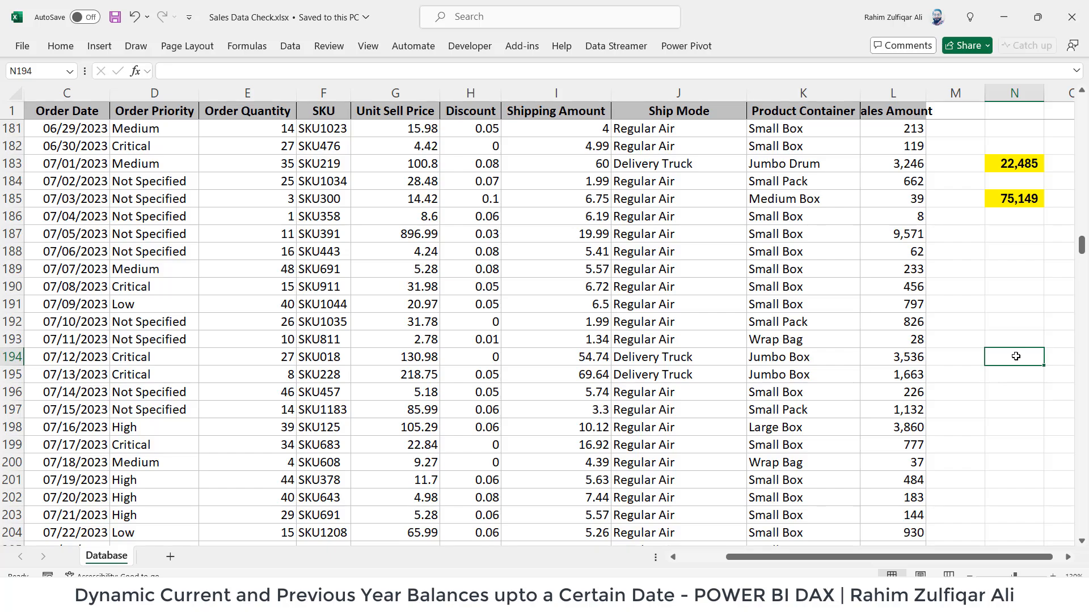
key(ctrl+Down)
key(Down)
key(Down)
key(Down)
key(Down)
key(Down)
key(Down)
key(Down)
key(Down)
key(Up)
key(Up)
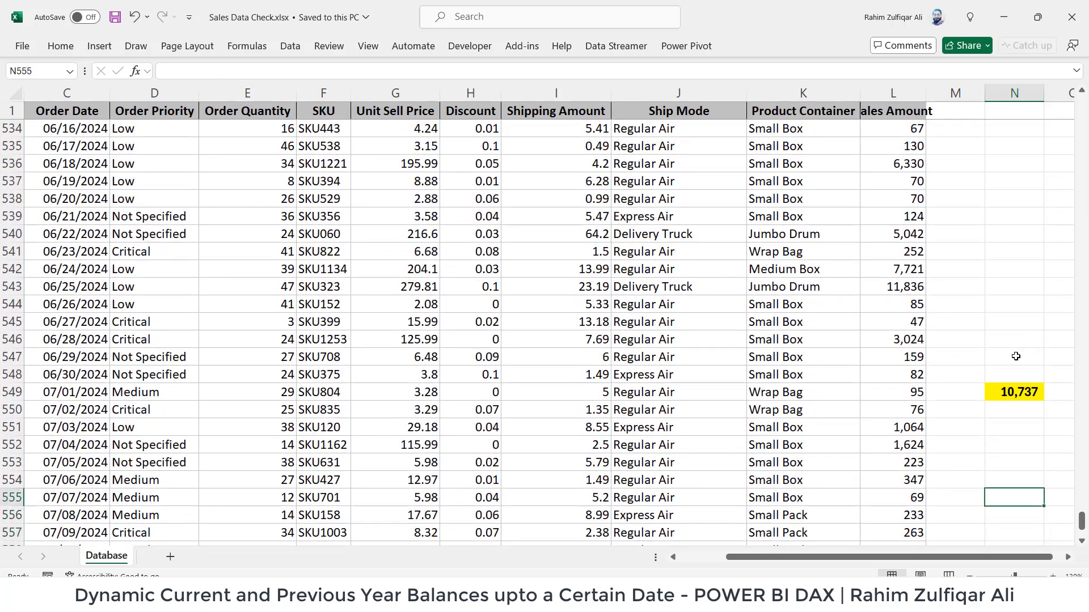
key(Up)
key(Up)
key(Up)
key(Up)
key(Up)
key(Up)
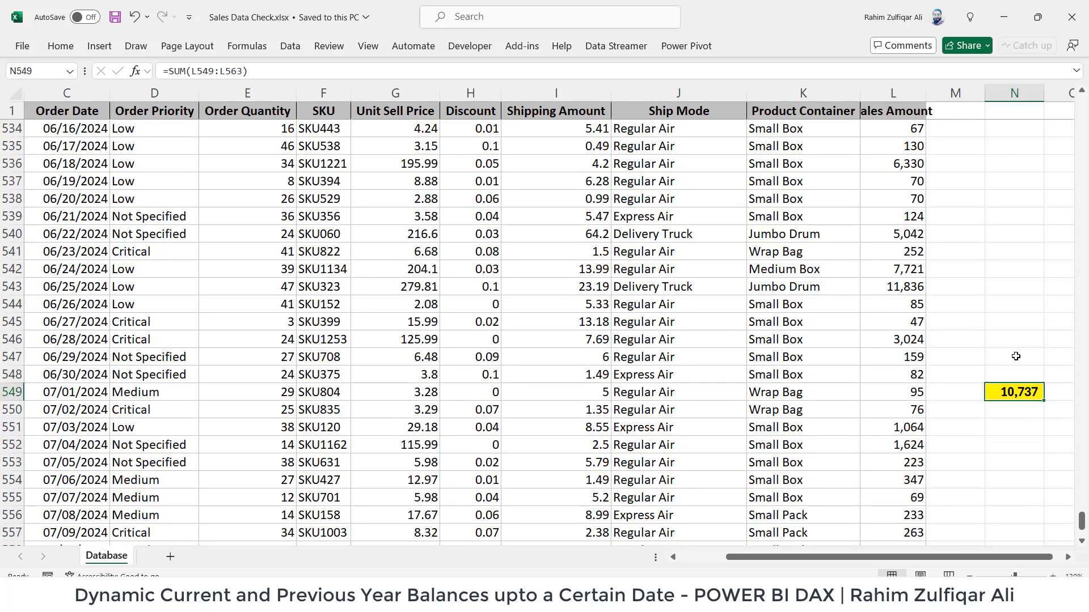
key(F2)
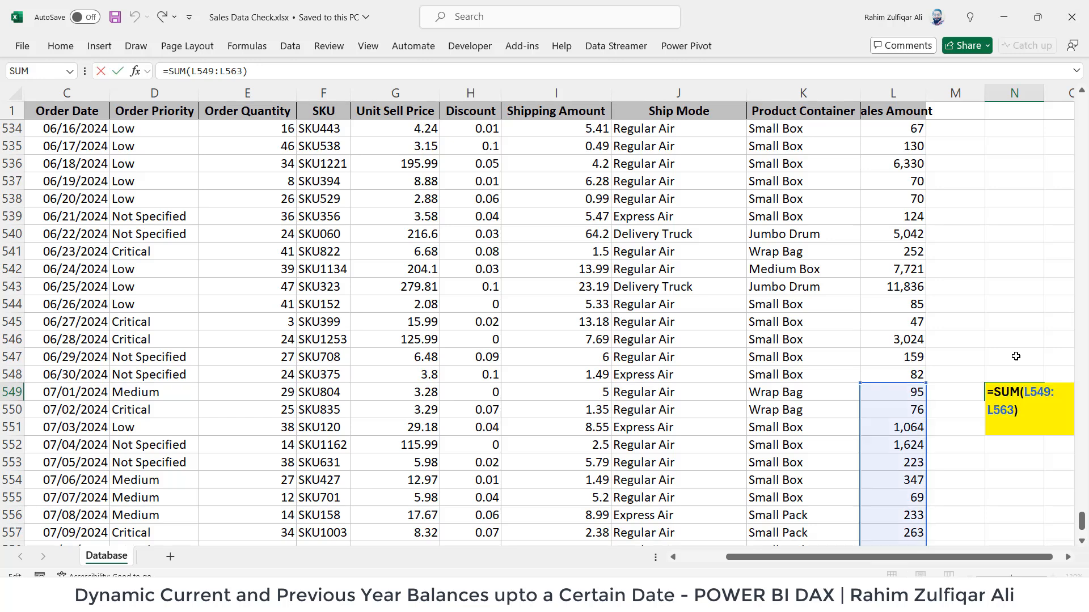
key(Escape)
Follow the July 2024 rows across to the Order Date column and down to the end of the data
key(Down)
key(Down)
key(Down)
key(Down)
key(Down)
key(Down)
key(Down)
key(Down)
key(Down)
key(Down)
key(Up)
key(Up)
key(Up)
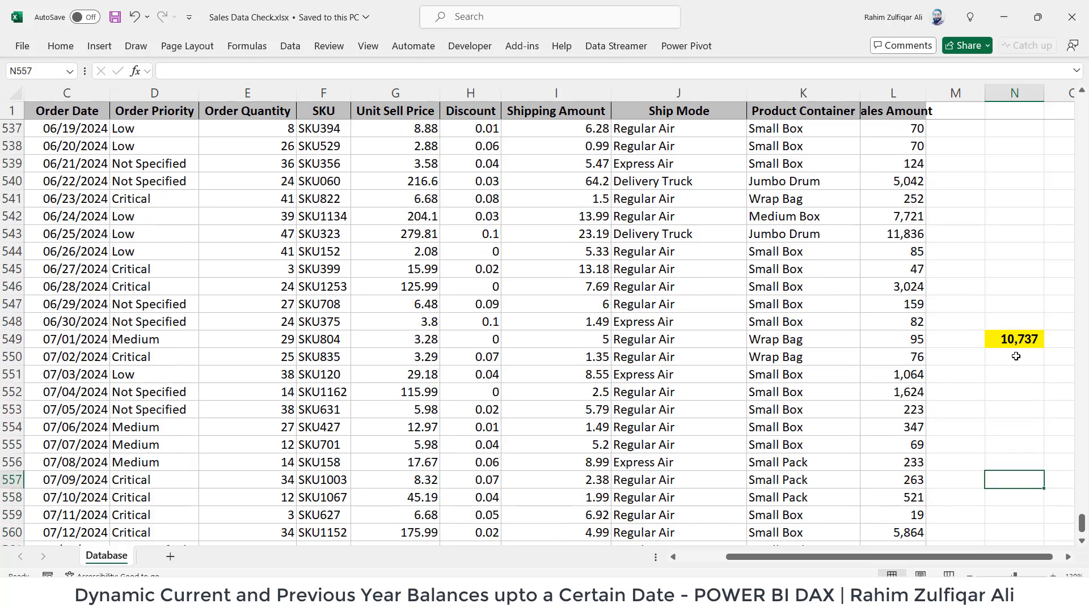
key(Up)
key(Up)
key(Up)
key(Up)
key(Up)
key(Up)
key(Up)
key(Up)
key(Left)
key(Left)
key(Left)
key(Left)
key(Left)
key(Left)
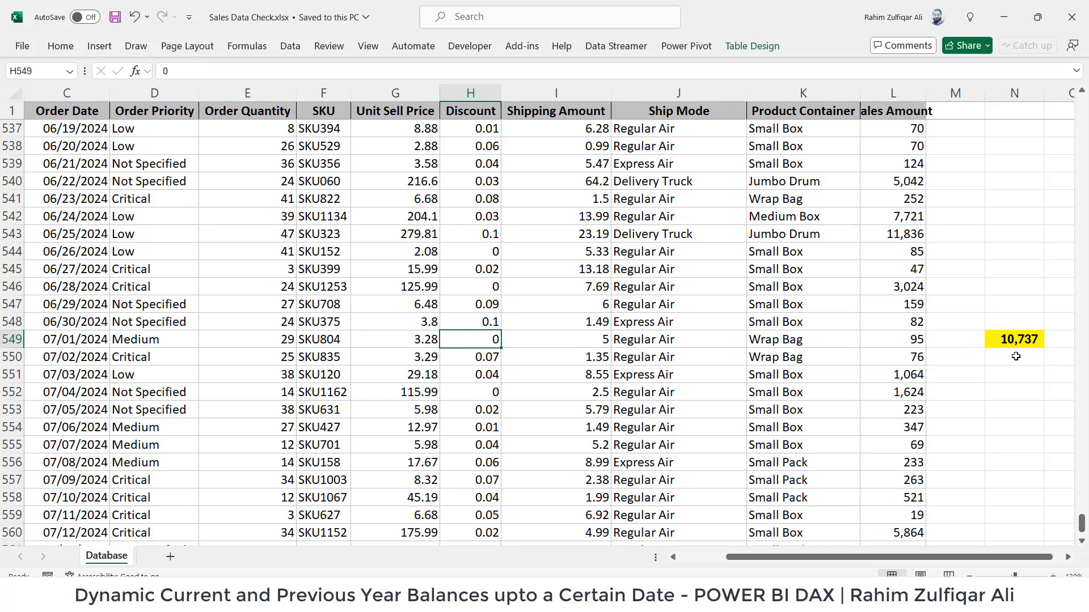
key(Home)
key(Right)
key(Right)
key(Right)
key(Left)
key(ctrl+Down)
key(Down)
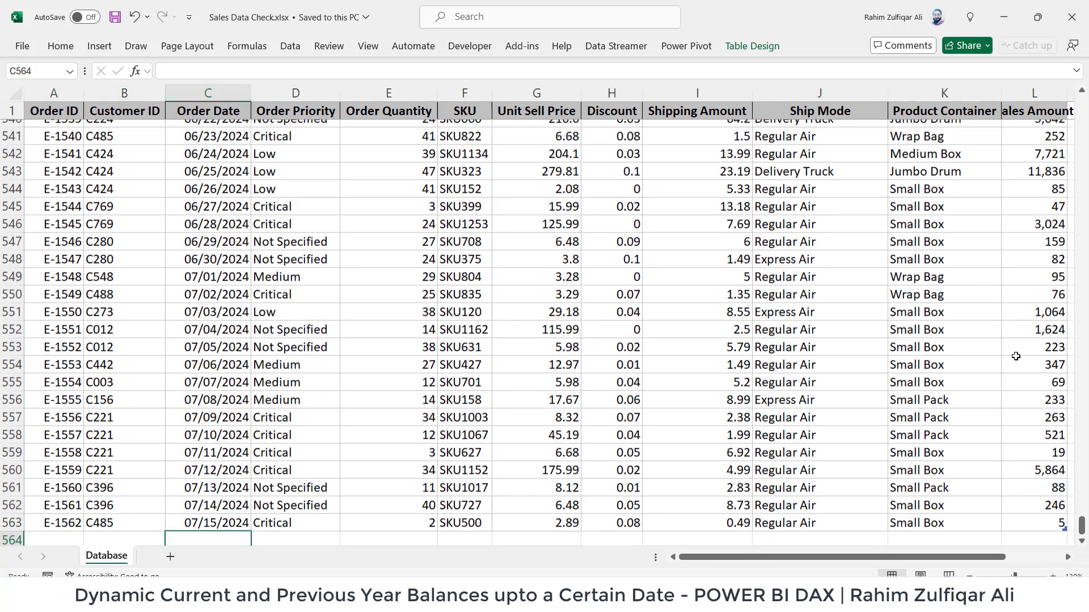
Check the Order Date entries for July 2024, from the last record back to the 1st of the month
key(Up)
key(Up)
key(Up)
key(Up)
key(Up)
key(Up)
key(Up)
key(Up)
key(Up)
key(Up)
key(Up)
key(Up)
key(Up)
key(Up)
key(Up)
key(Up)
key(Up)
key(Down)
key(Down)
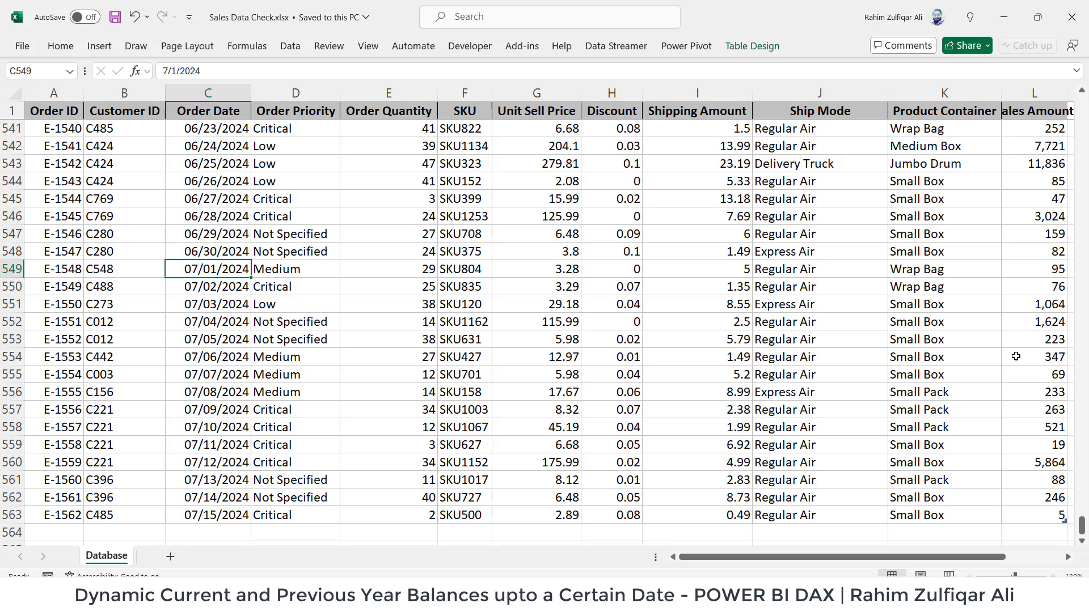
key(ctrl+shift+Down)
key(ctrl+shift+Up)
key(Down)
key(ctrl+Down)
key(ctrl+Up)
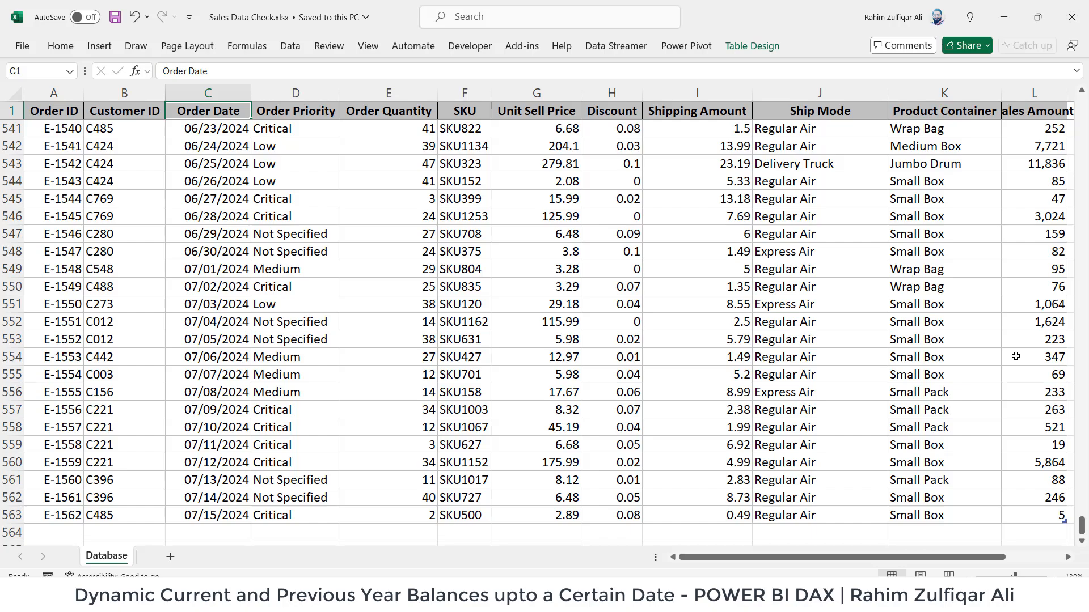
key(Down)
key(ctrl+Down)
Return to the July 2024 total in column N and check which Sales Amount rows its SUM formula covers
key(Right)
key(Right)
key(Right)
key(Right)
key(Right)
key(Right)
key(Right)
key(Right)
key(Right)
key(Right)
key(Right)
key(Right)
key(Right)
key(Right)
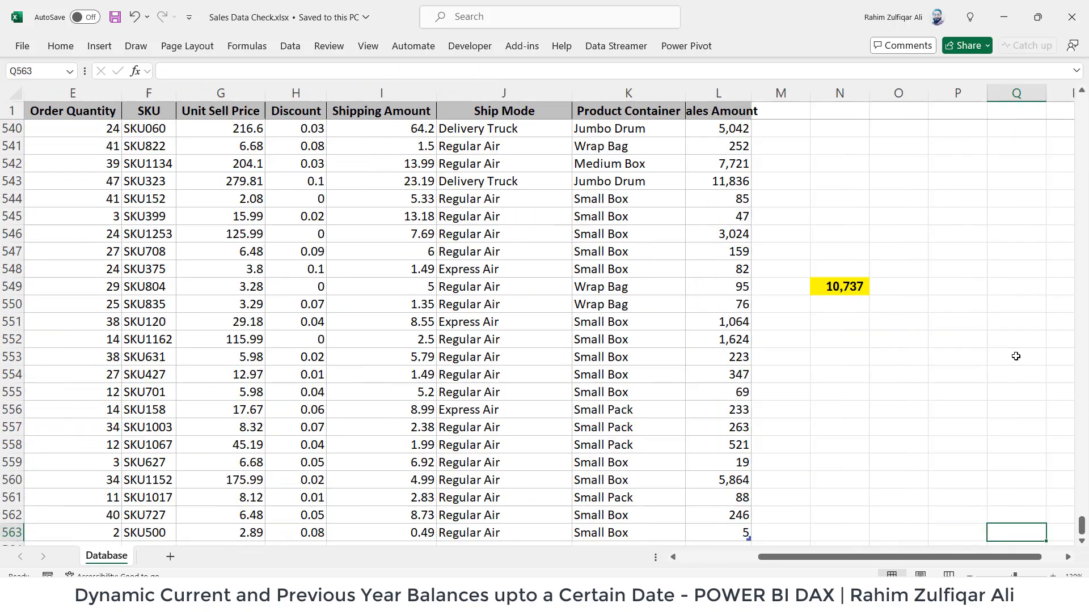
key(Left)
key(Left)
key(Left)
key(Left)
key(Up)
key(Right)
key(Up)
key(Up)
key(Up)
key(Up)
key(Up)
key(Up)
key(Up)
key(Up)
key(Up)
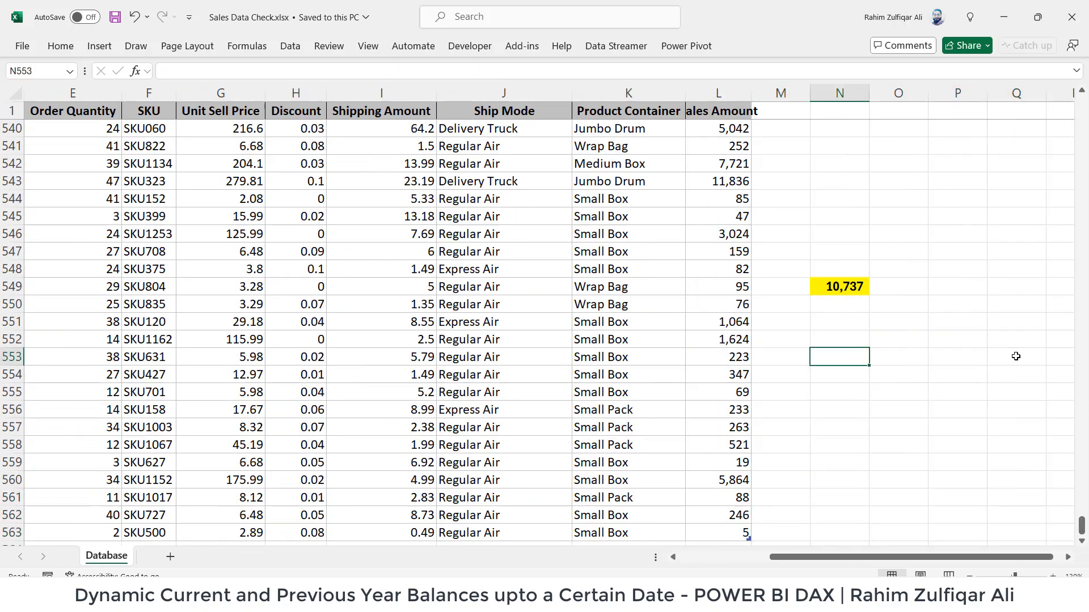
key(Up)
key(Up)
key(Up)
key(Up)
key(F2)
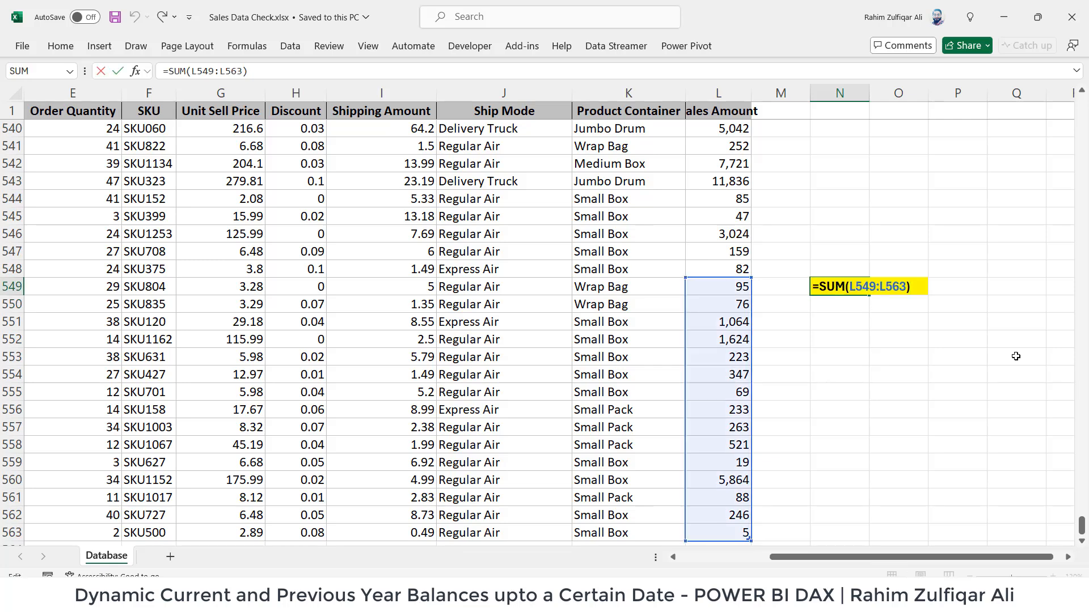
key(Escape)
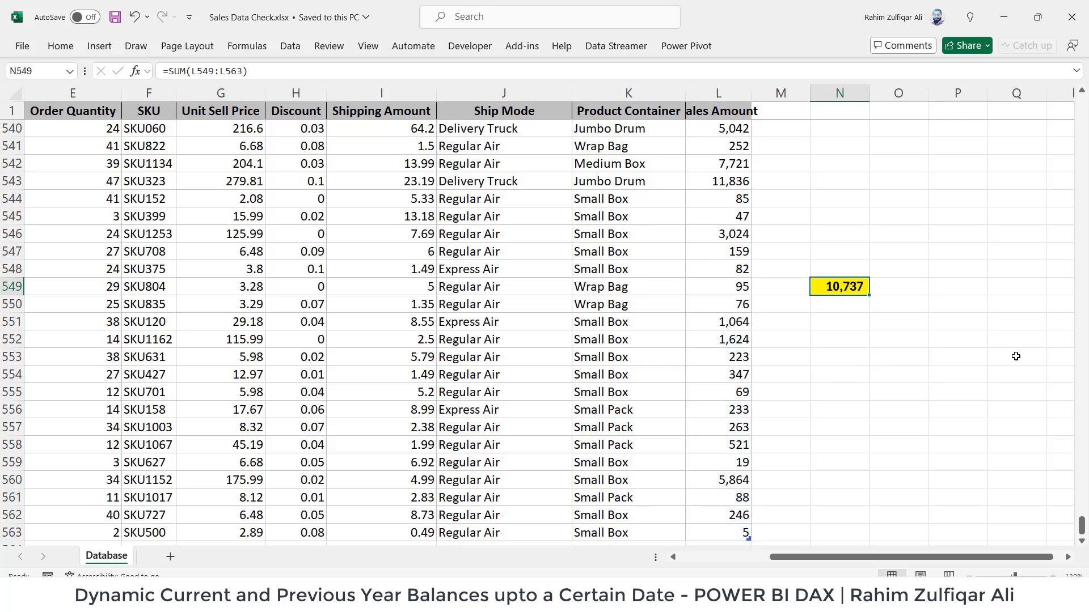
key(Down)
key(Left)
key(Left)
key(ctrl+Left)
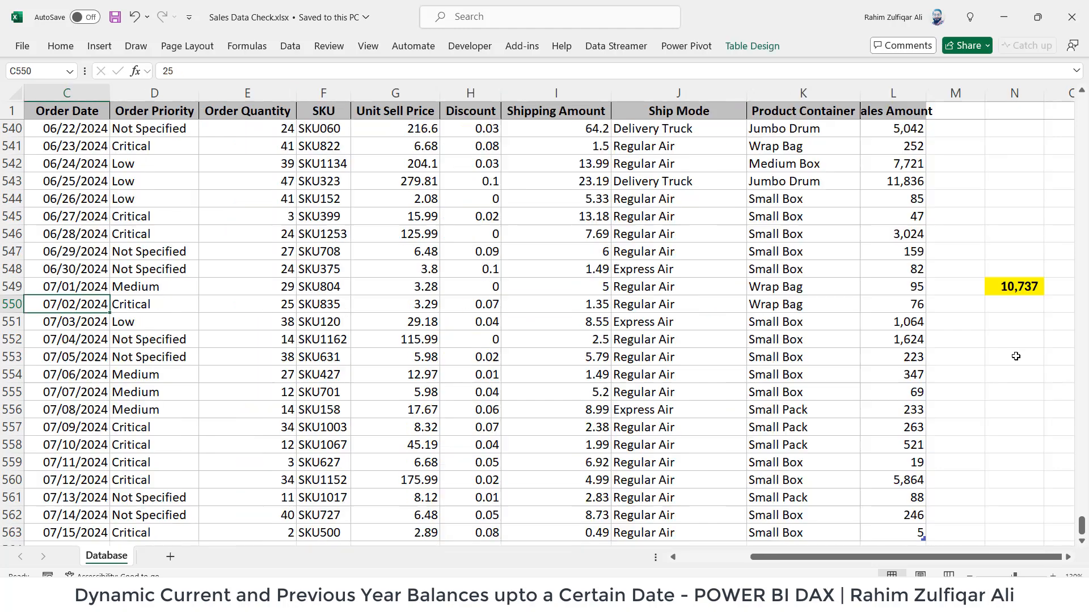
key(Right)
key(Right)
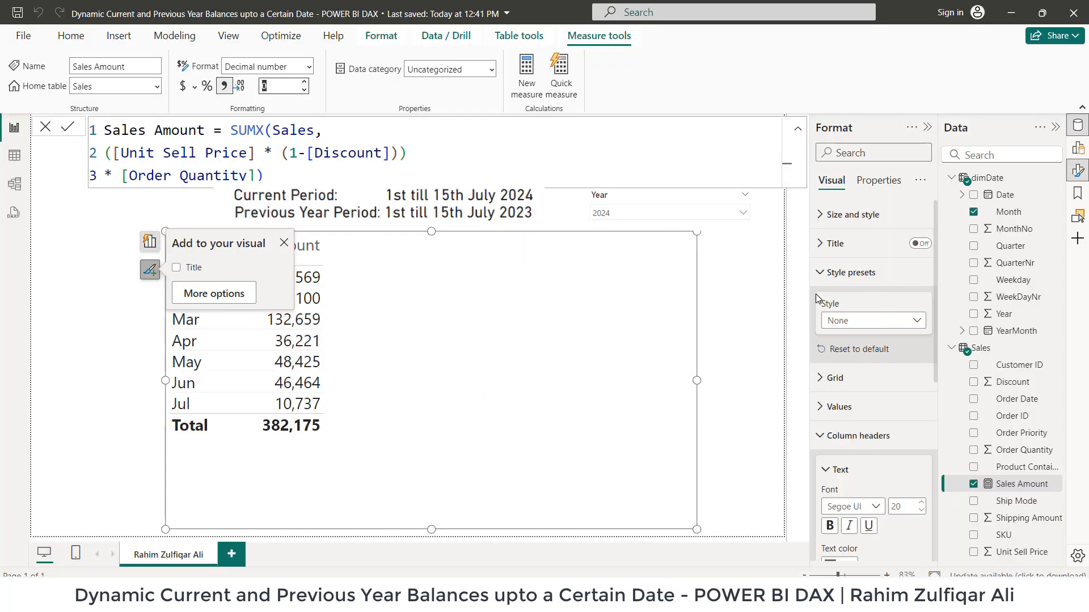
In Power BI, start a new measure in the Sales table named Previous Year, using CALCULATE on [Sales Amount]
click(988, 350)
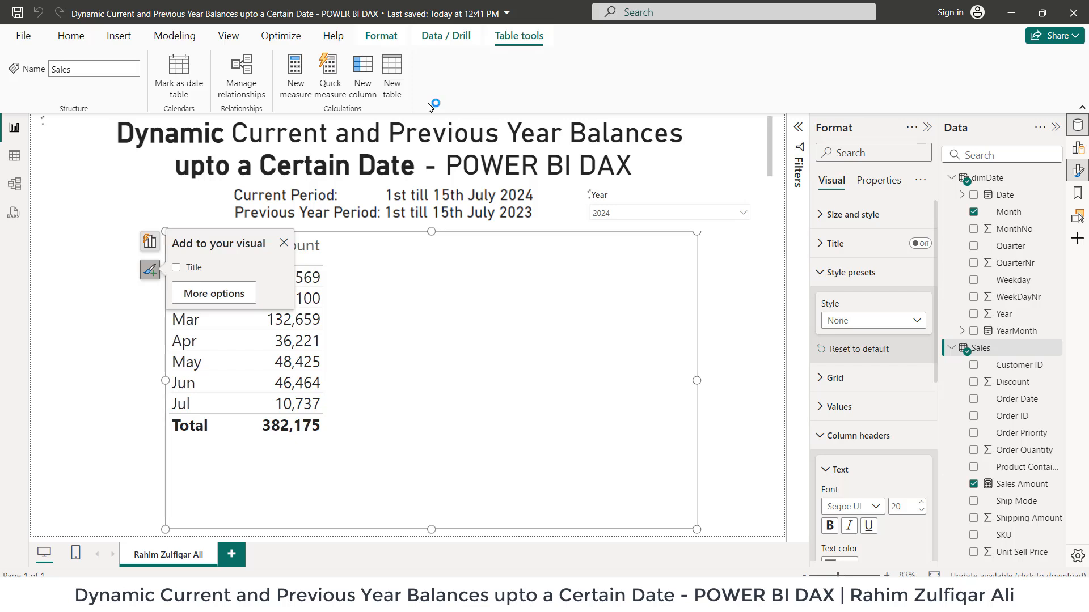
text(Prev)
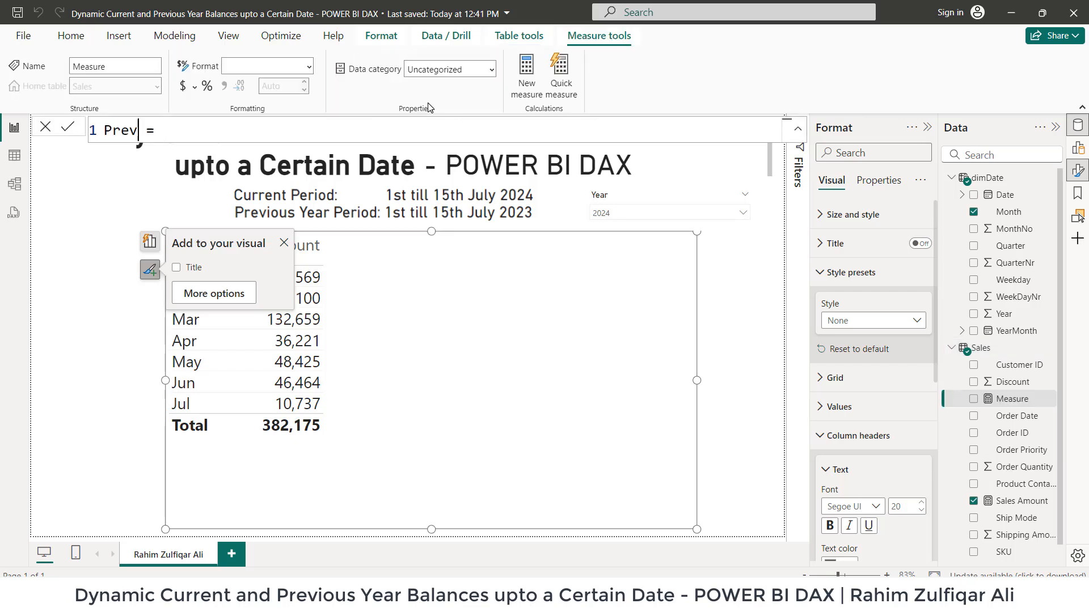
text(ious Year)
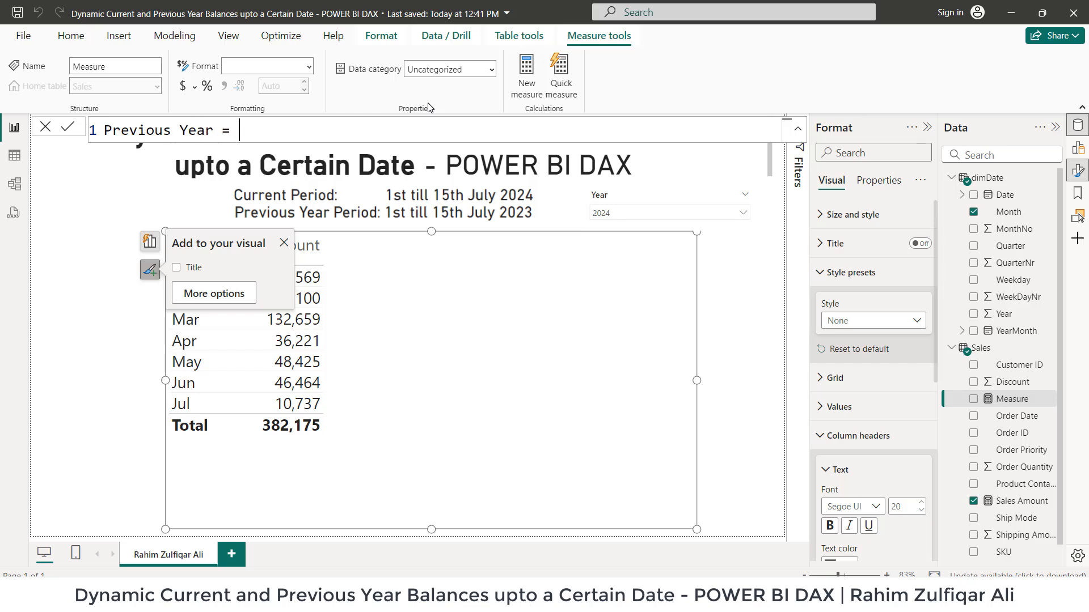
text(cal)
key(Tab)
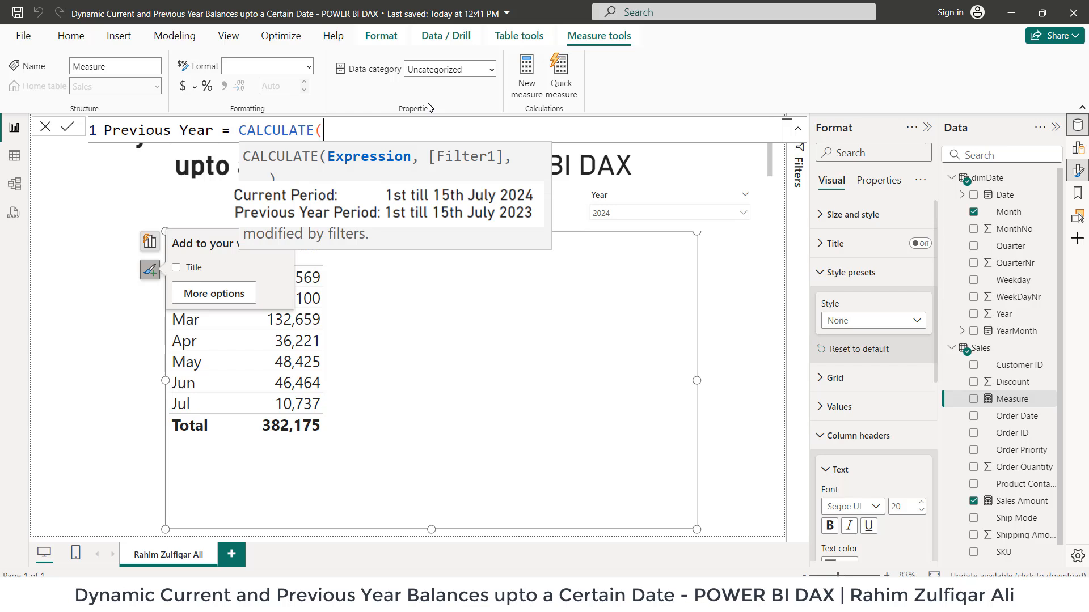
text([)
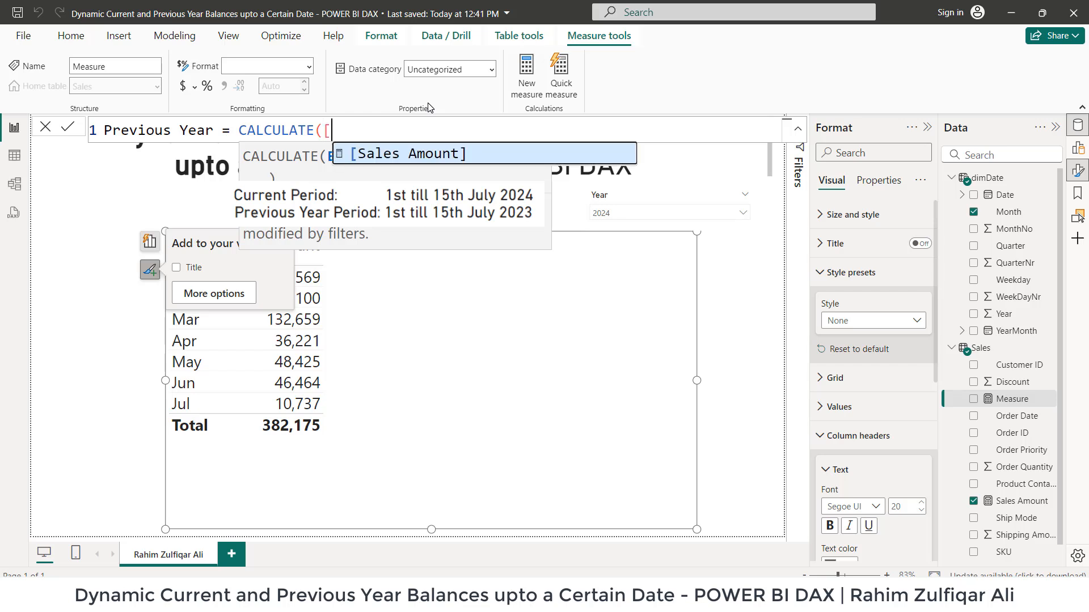
key(Tab)
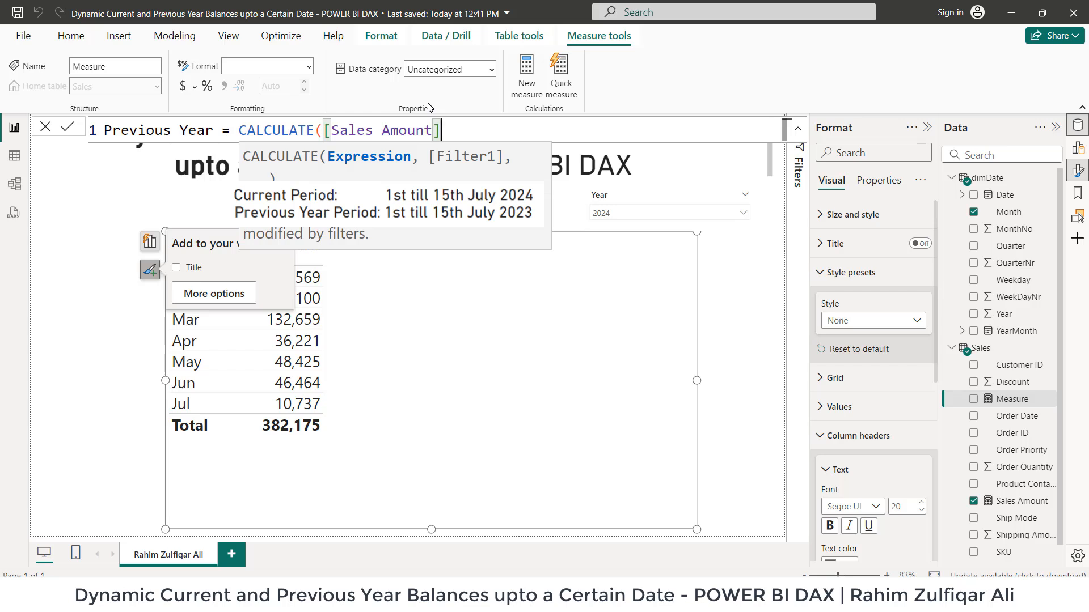
Complete the Previous Year measure with the filter SAMEPERIODLASTYEAR('dimDate'[Date]) and commit the formula
text(,)
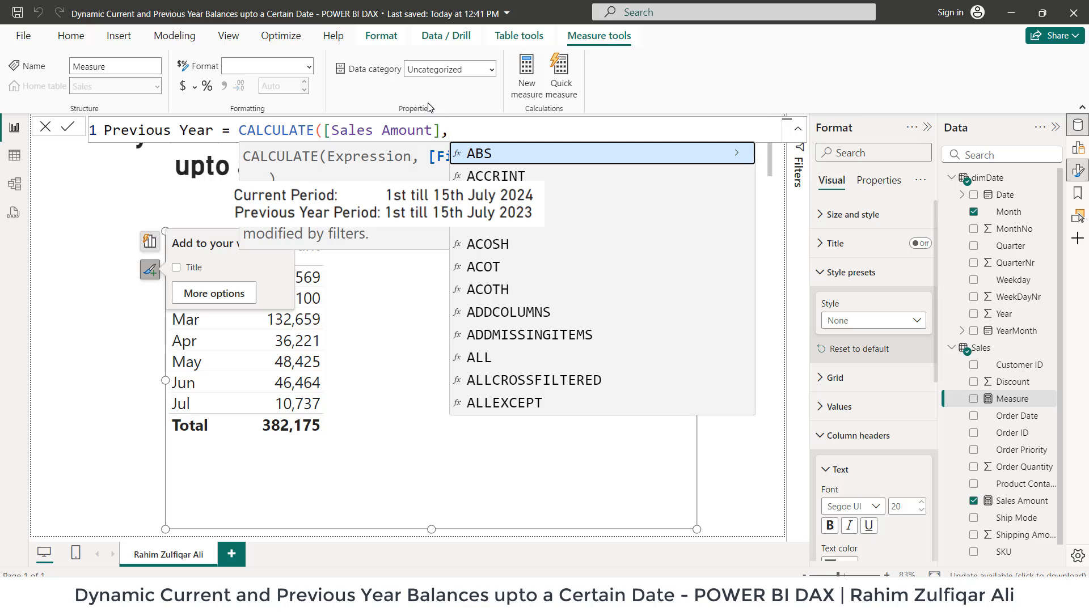
text(same)
key(Tab)
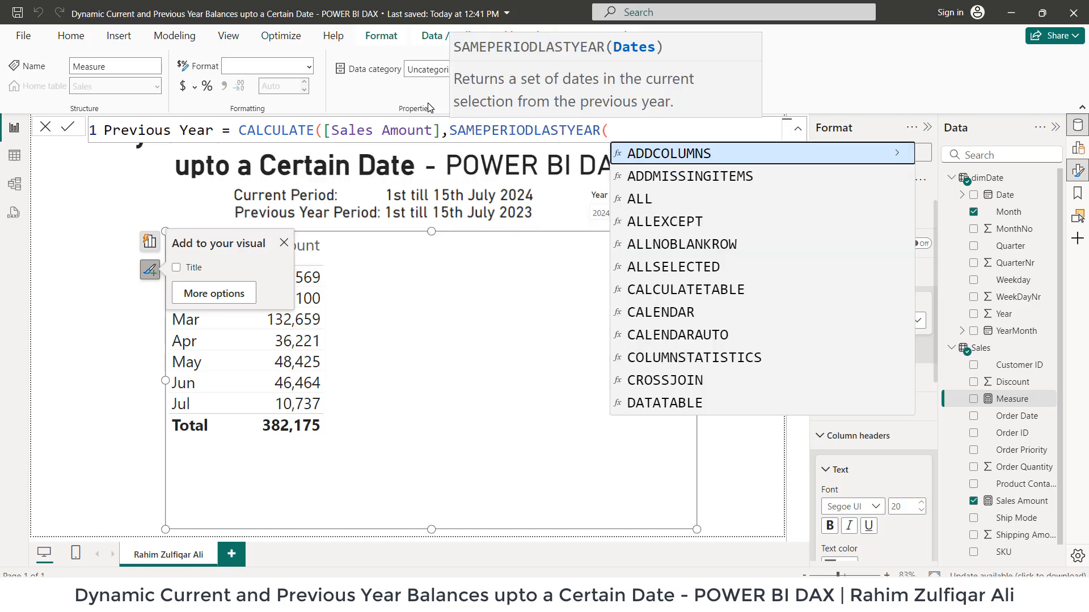
text(')
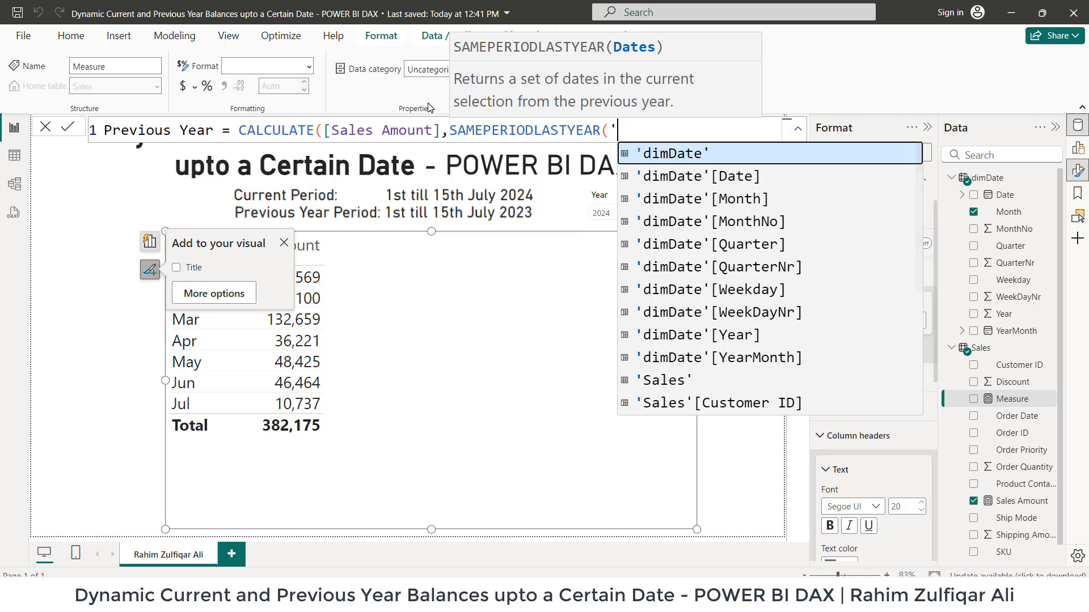
key(Down)
key(Tab)
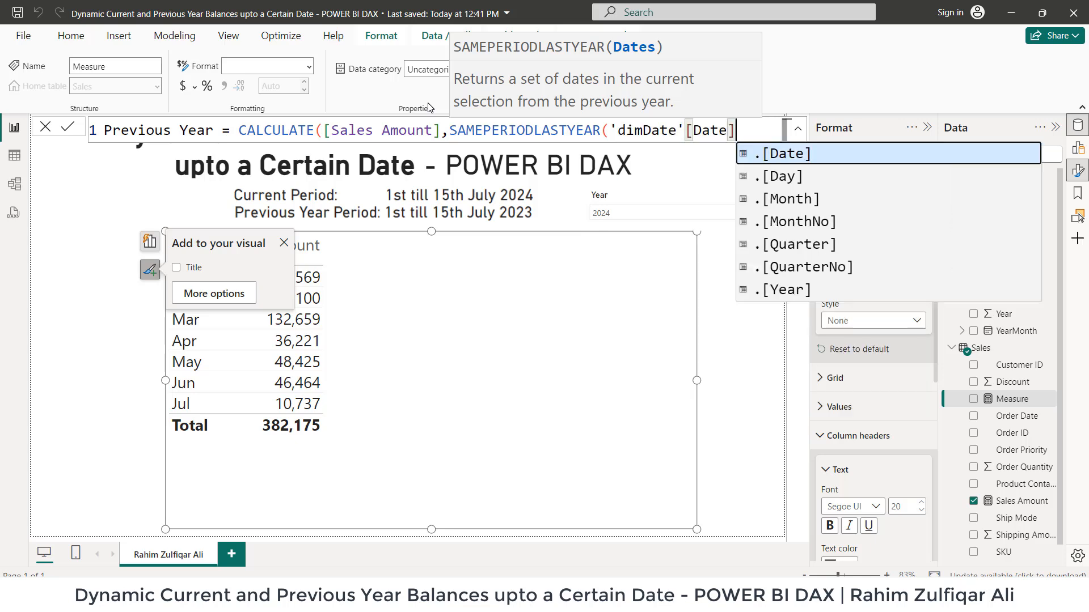
text()))
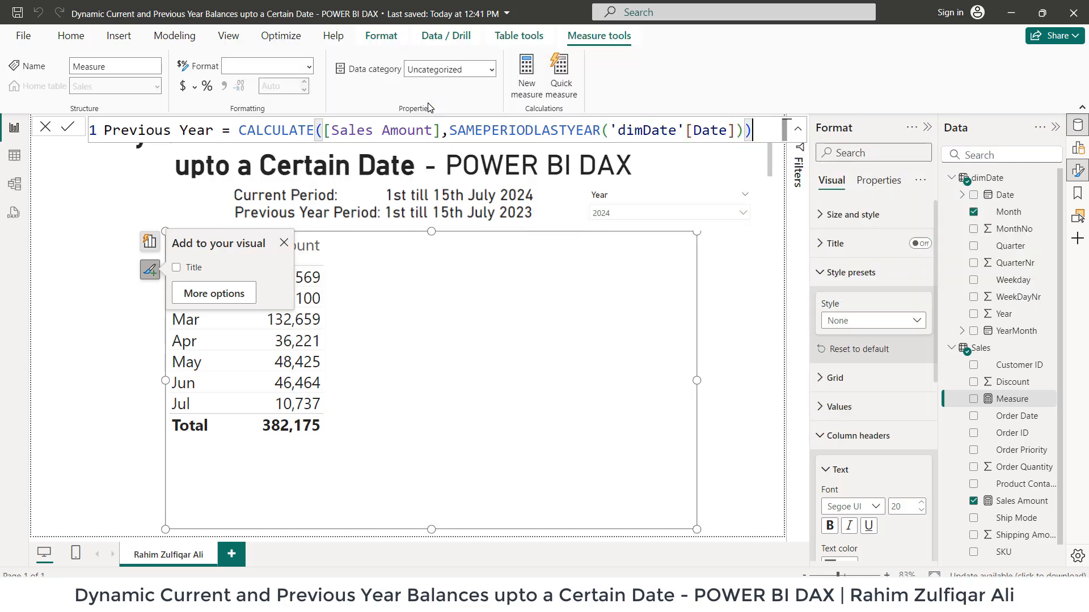
key(Return)
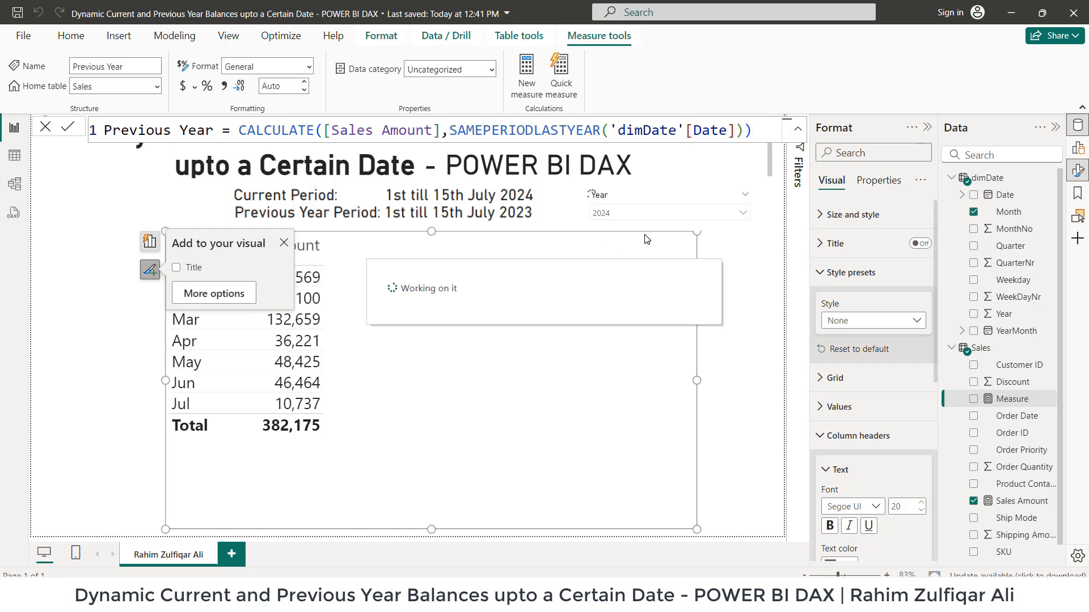
Add the Previous Year measure as a column to the Month and Sales Amount table
drag(1009, 474, 426, 285)
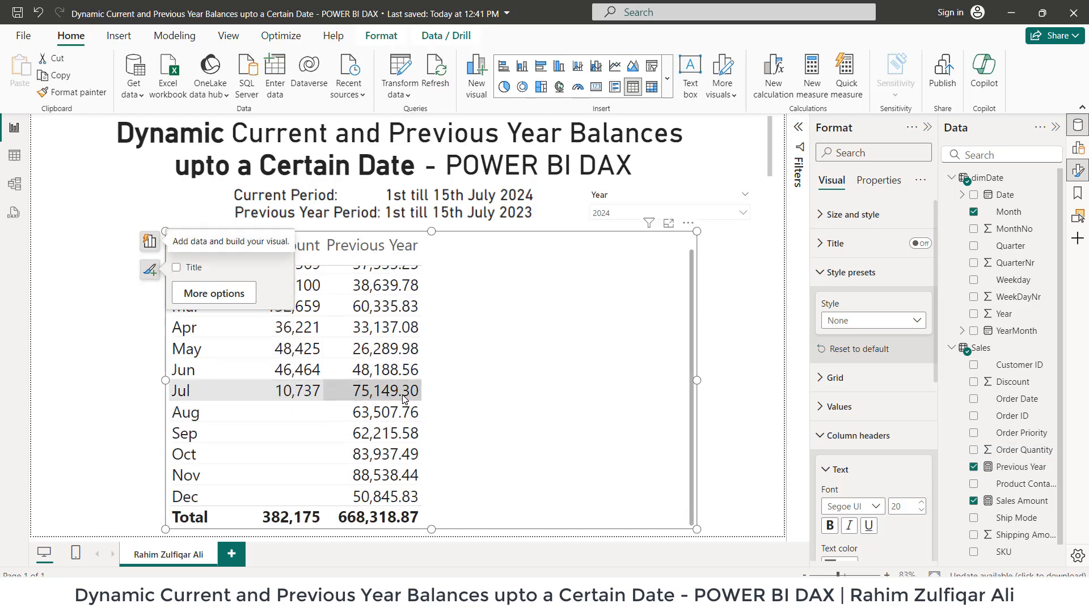
scroll(386, 311, up, 1)
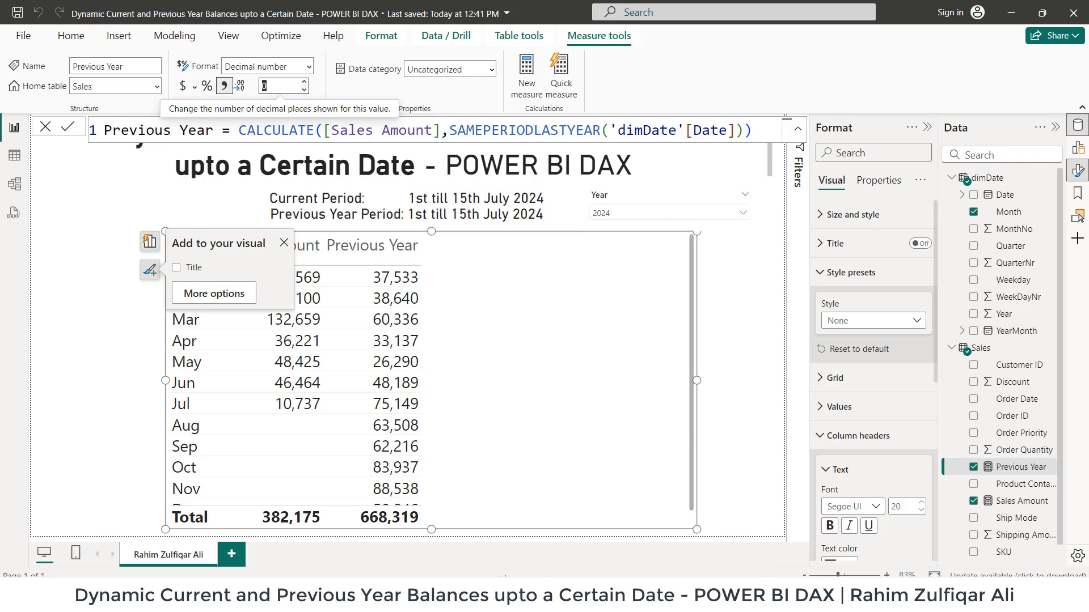
Check the full July 2023 total and its SUM formula in column N of the Excel workbook, and return to the Power BI report
key(alt+Tab)
click(961, 392)
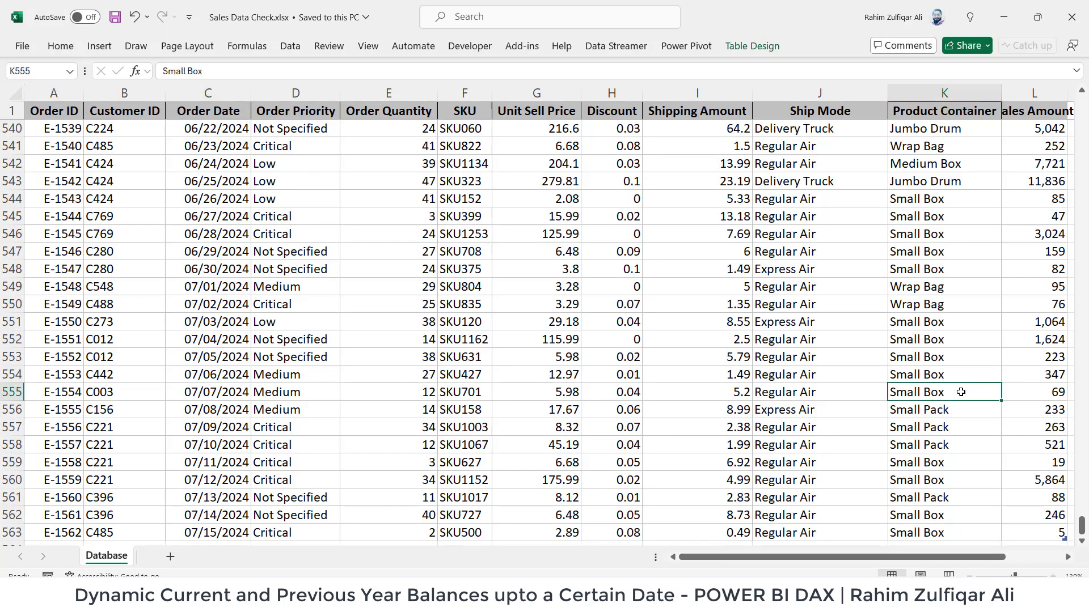
key(Right)
key(Down)
key(ctrl+Down)
key(Right)
key(Right)
key(Right)
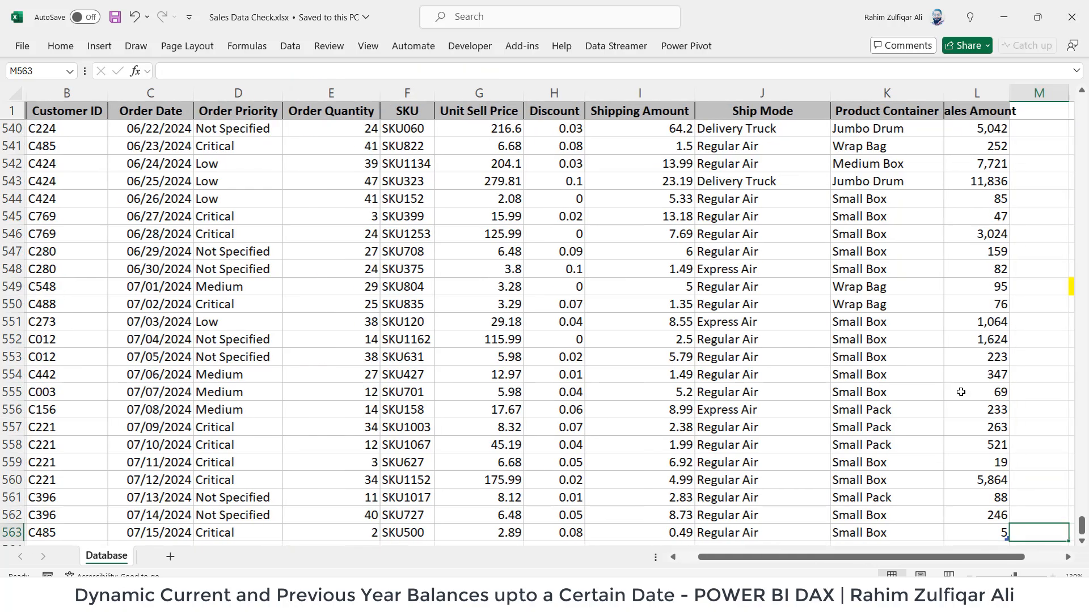
key(Left)
key(ctrl+Up)
key(ctrl+Up)
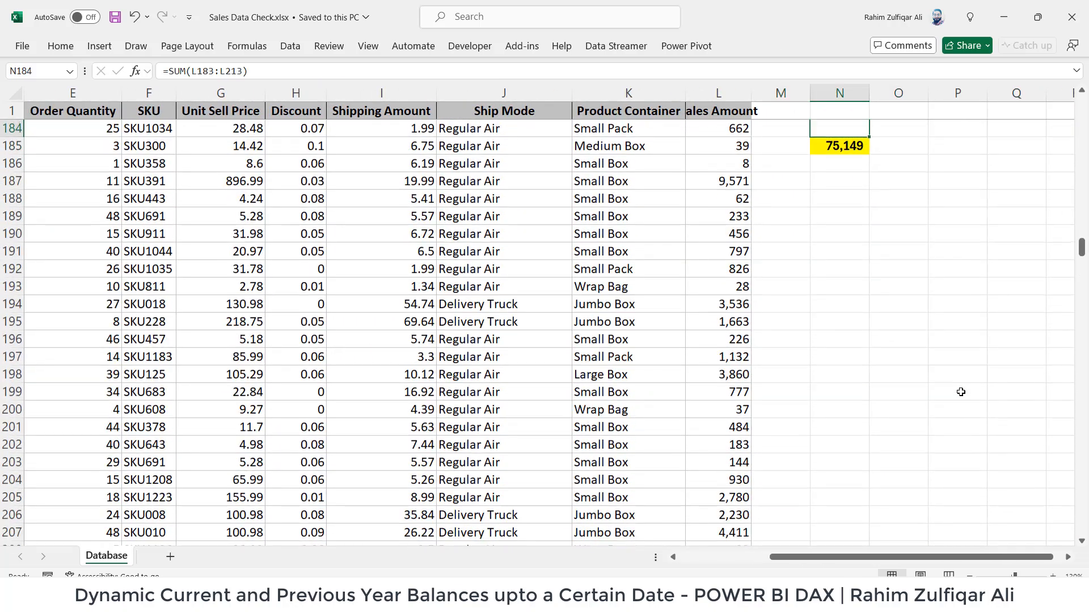
key(Up)
key(Up)
key(Up)
key(Up)
key(Down)
key(Down)
key(Down)
key(Down)
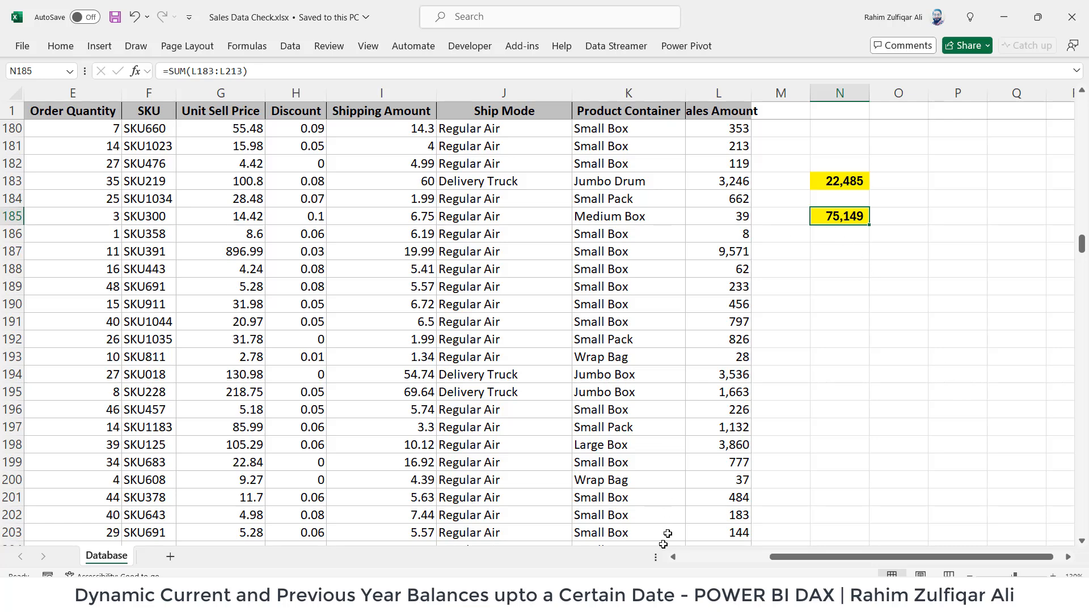
key(alt+Tab)
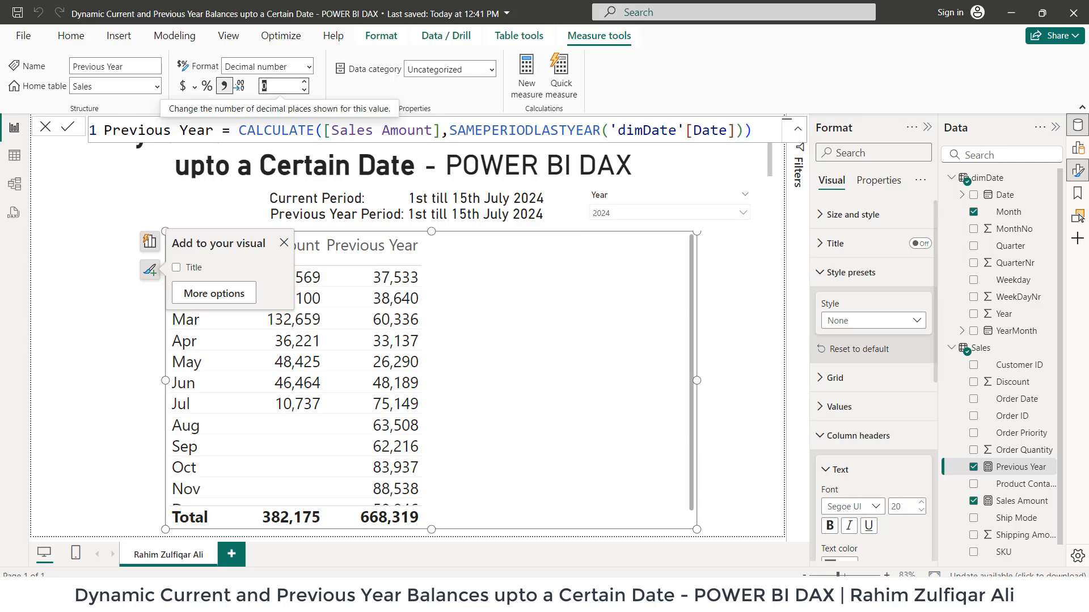
Examine the SUM ranges behind the two highlighted totals in column N of the Excel workbook, and return to the Power BI report
key(alt+Tab)
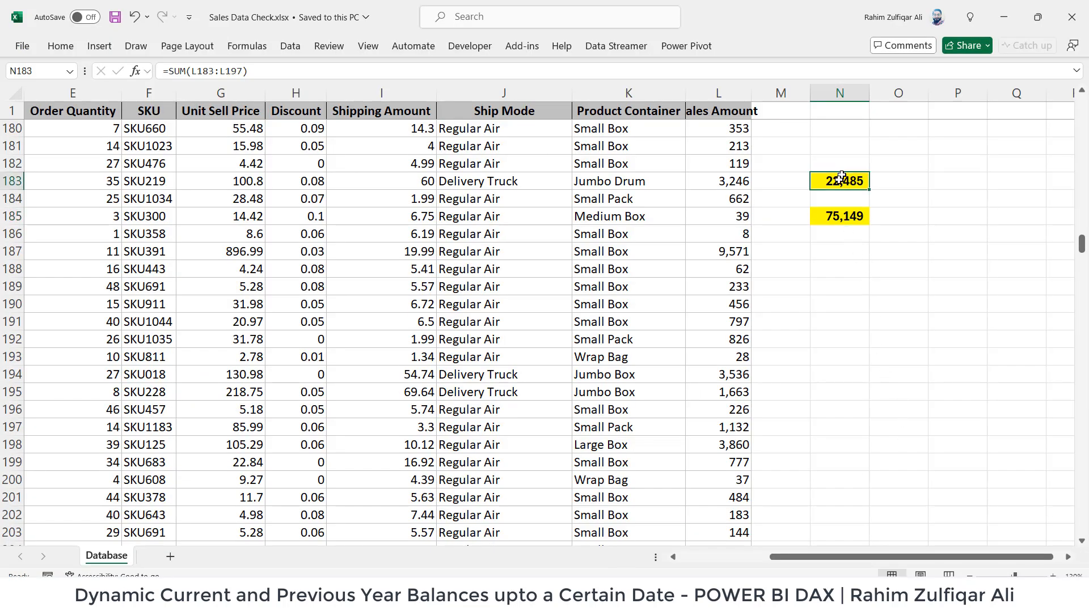
key(F2)
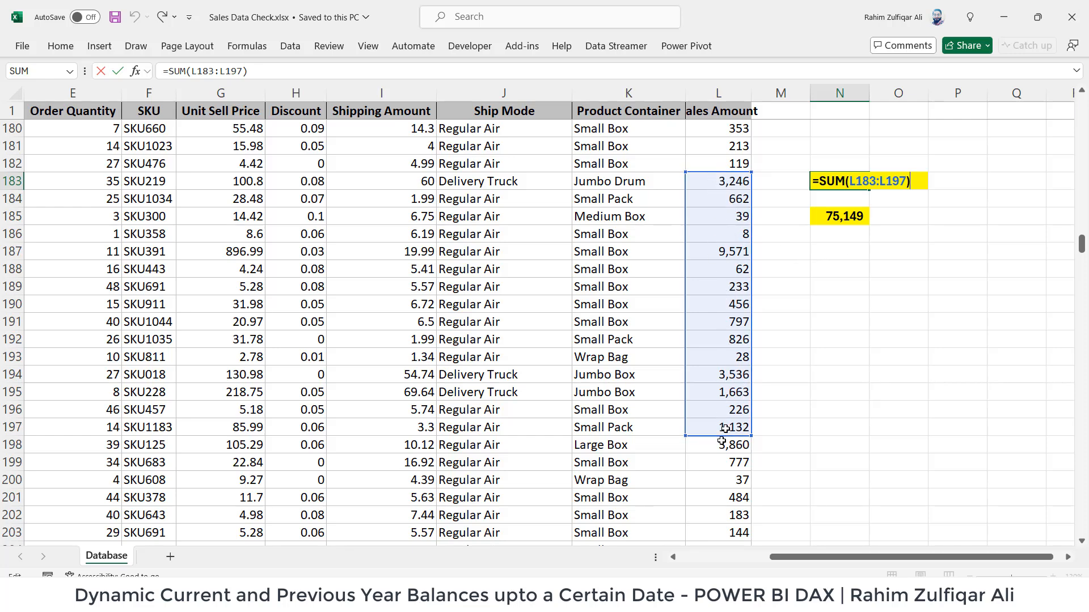
key(ctrl+Return)
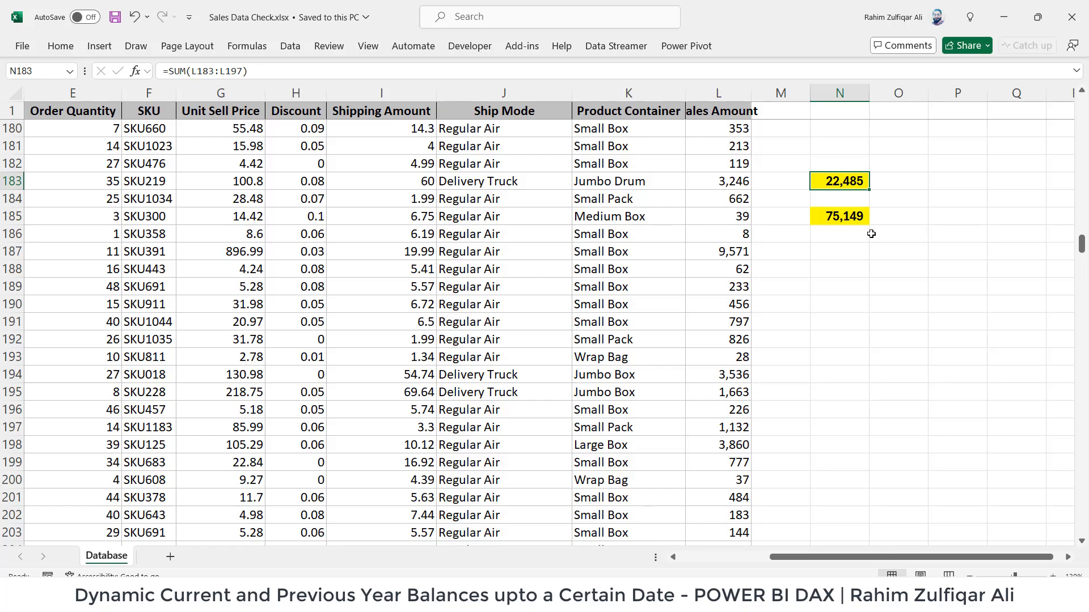
double_click(849, 216)
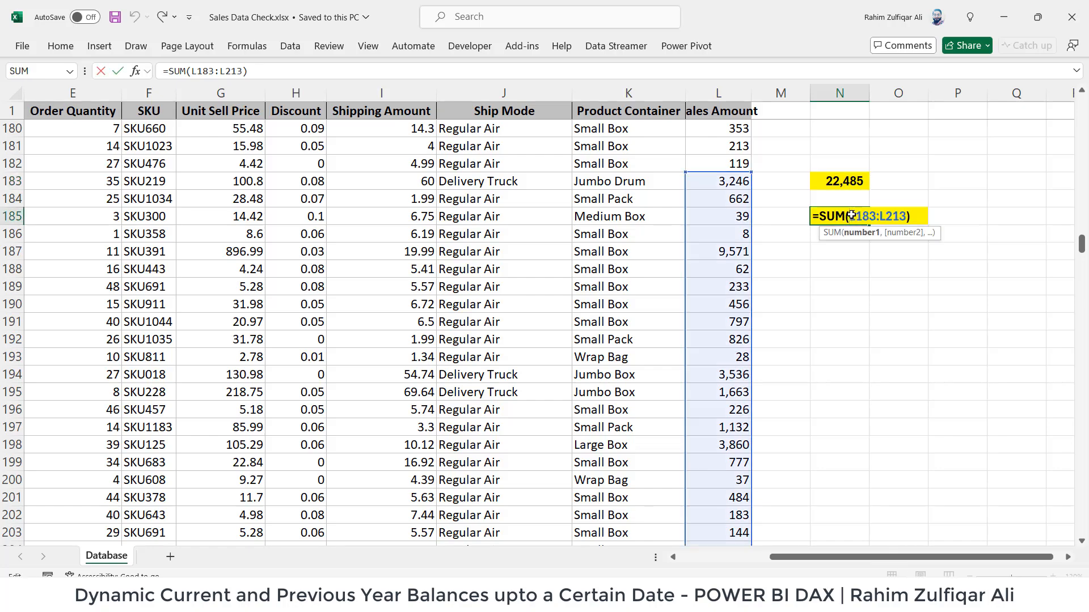
scroll(716, 214, down, 6)
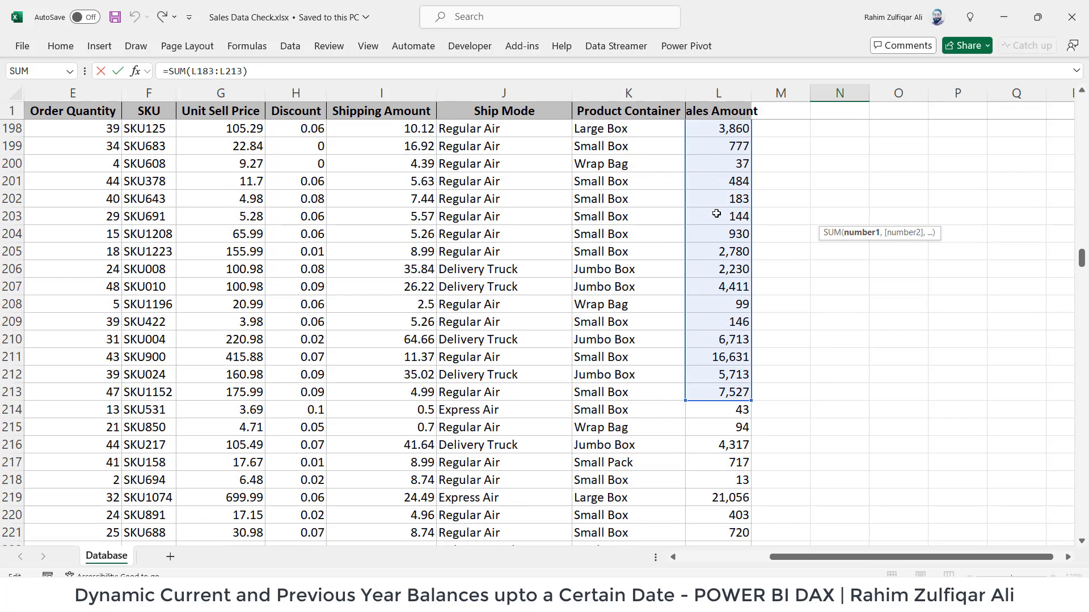
scroll(716, 214, up, 7)
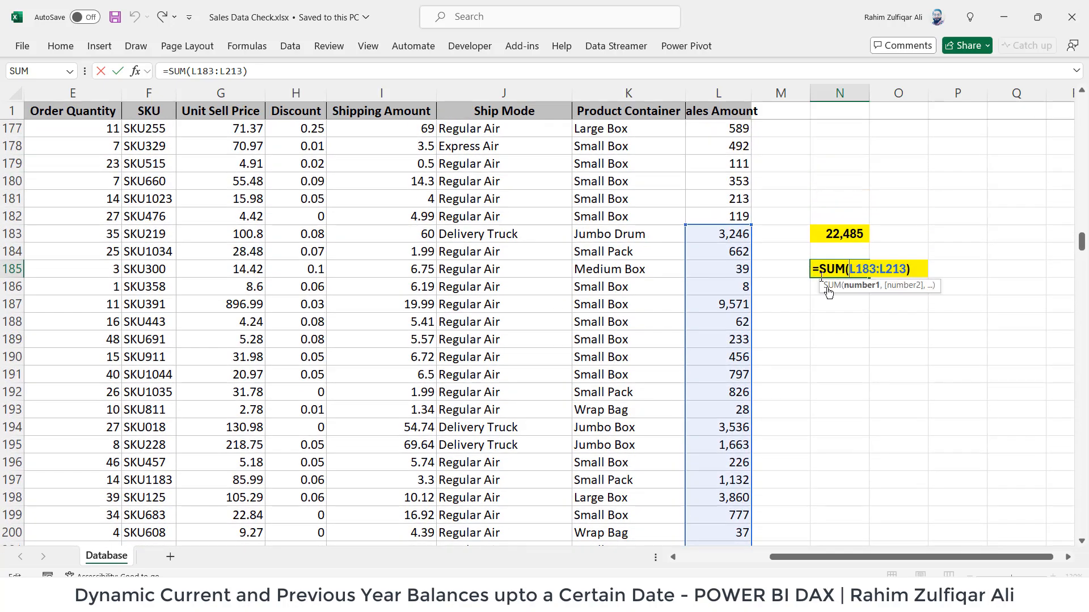
key(ctrl+Return)
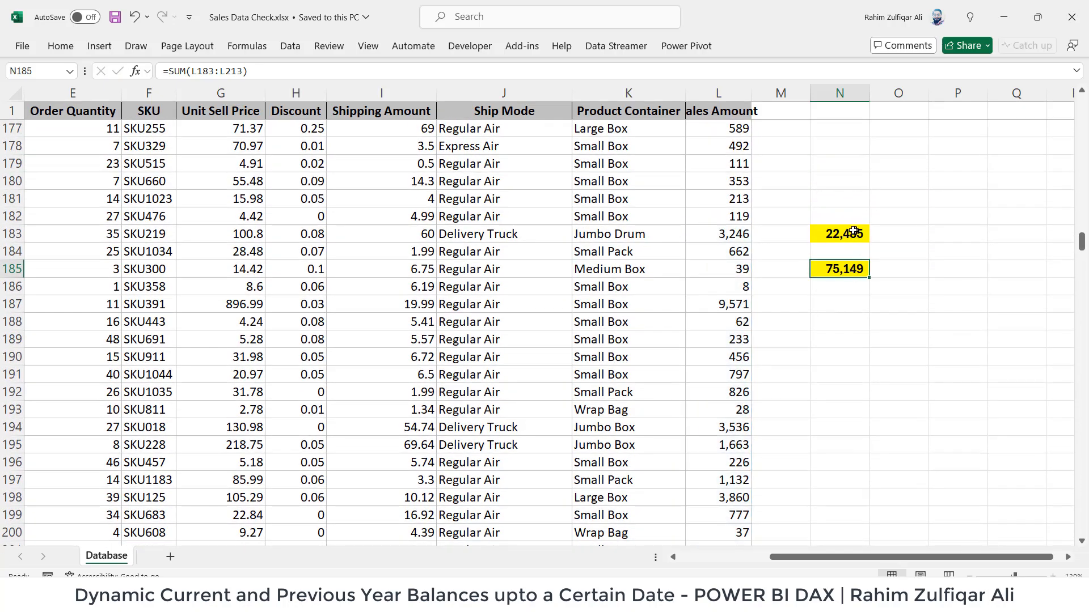
key(Up)
key(Up)
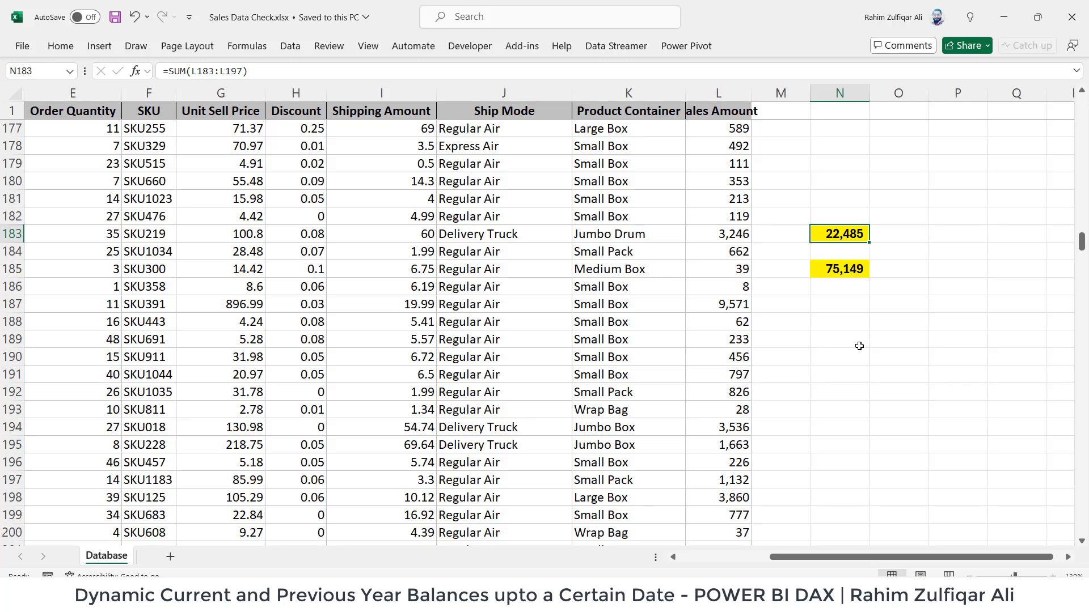
key(alt+Tab)
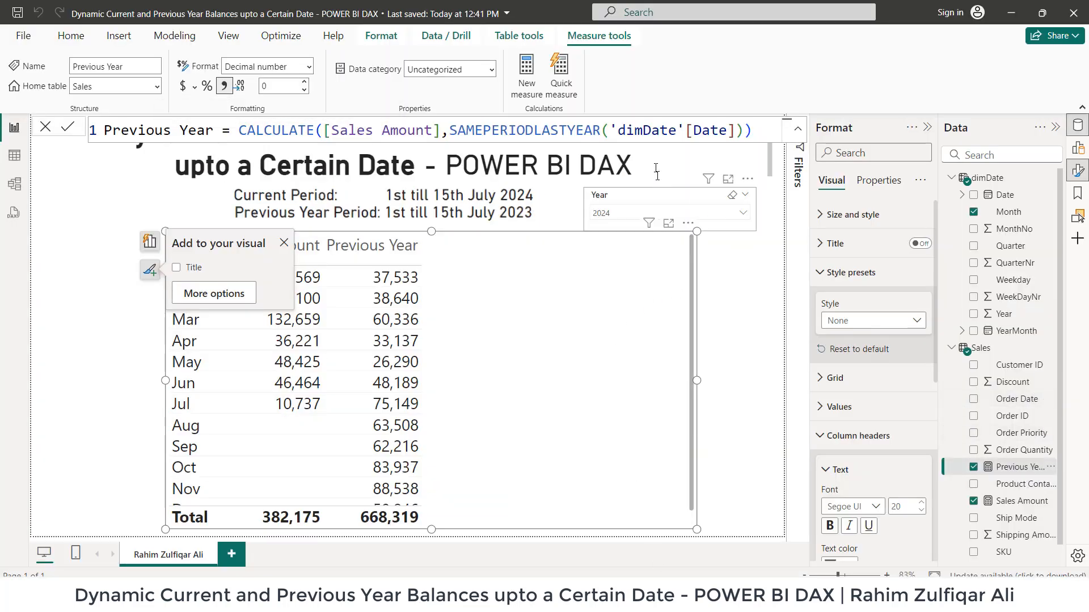
Open the dimDate table in Table view and start a new calculated column named IsPast, with its expression on a new line
click(470, 125)
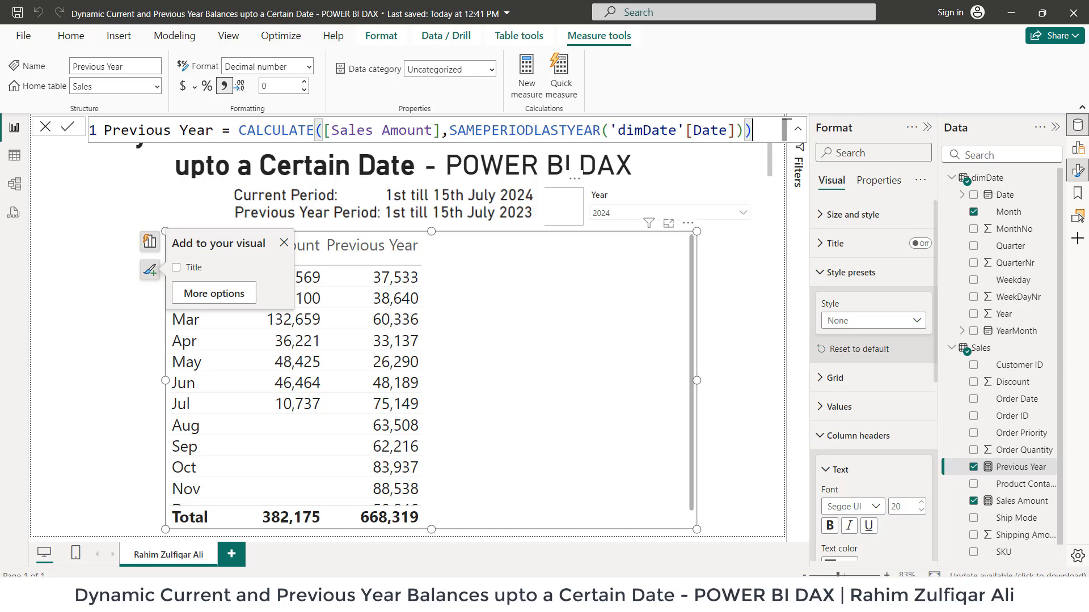
click(571, 213)
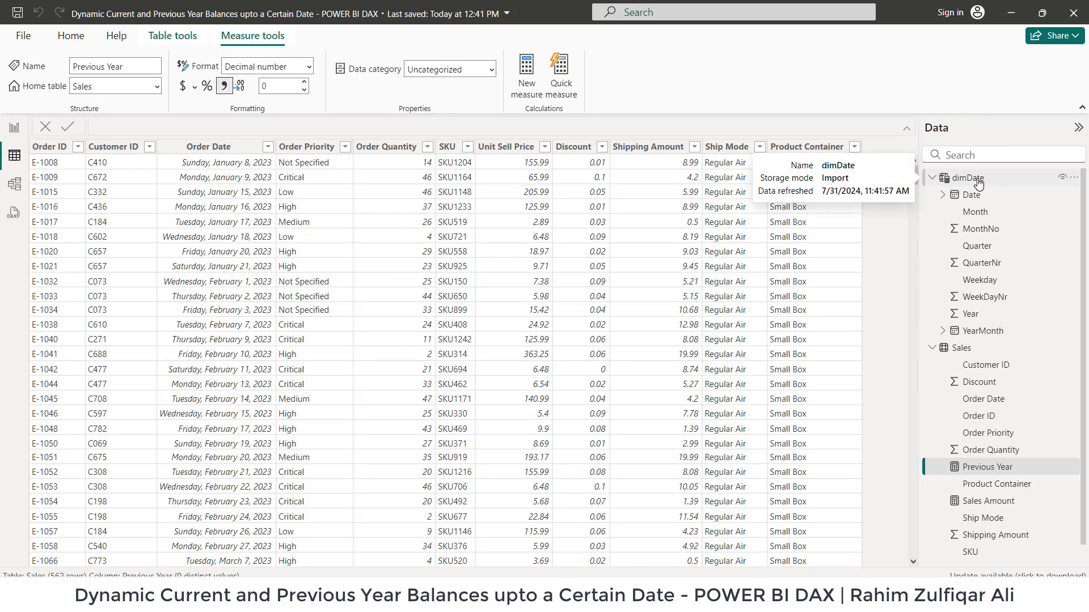
click(978, 182)
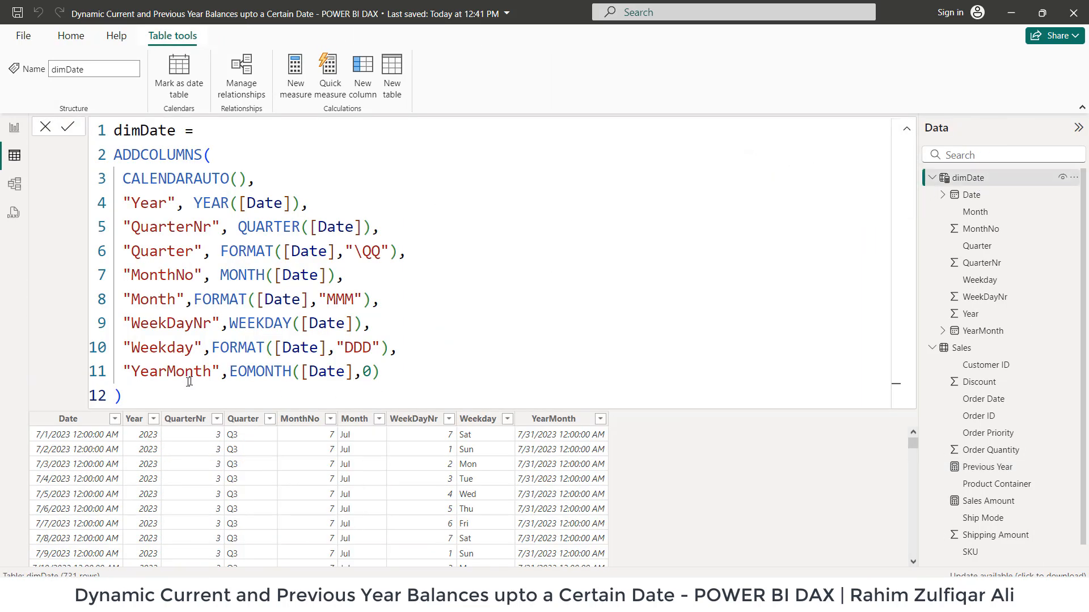
click(220, 392)
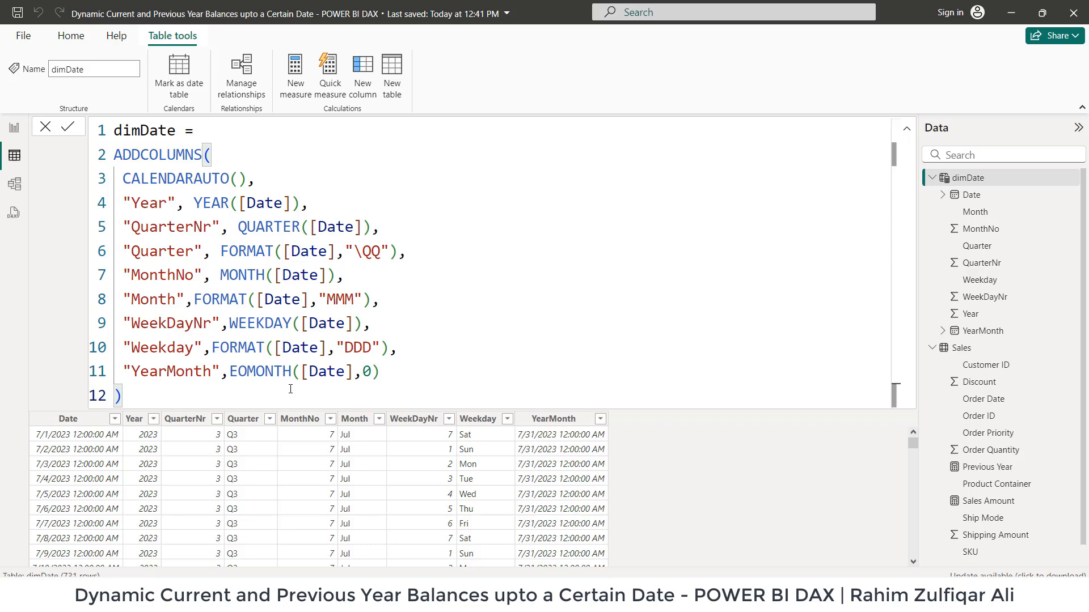
ctrl+scroll(290, 389, down, 5)
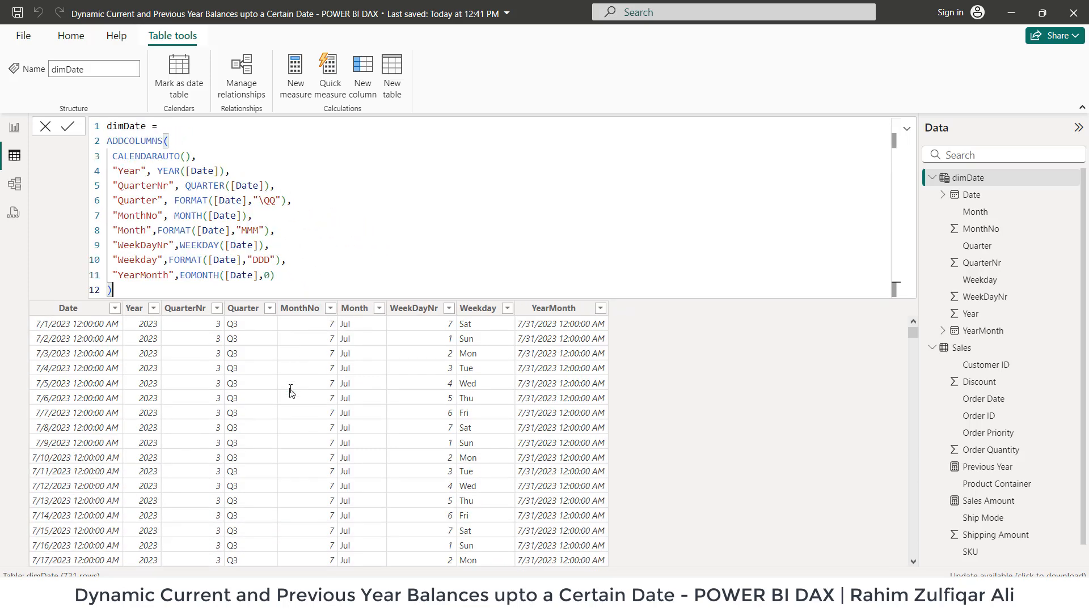
ctrl+scroll(291, 392, up, 1)
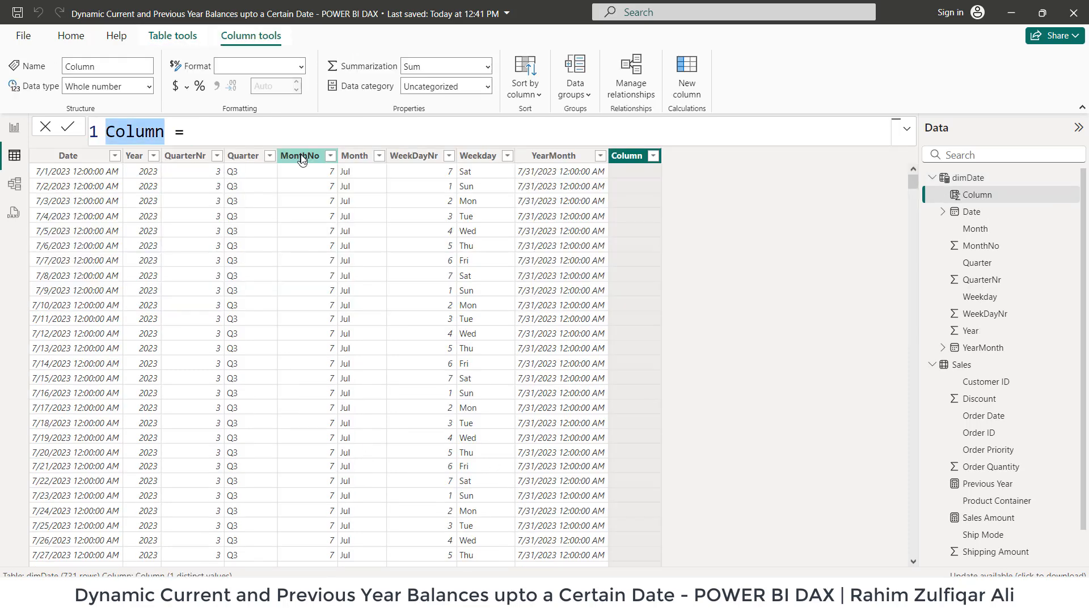
text(IsPas)
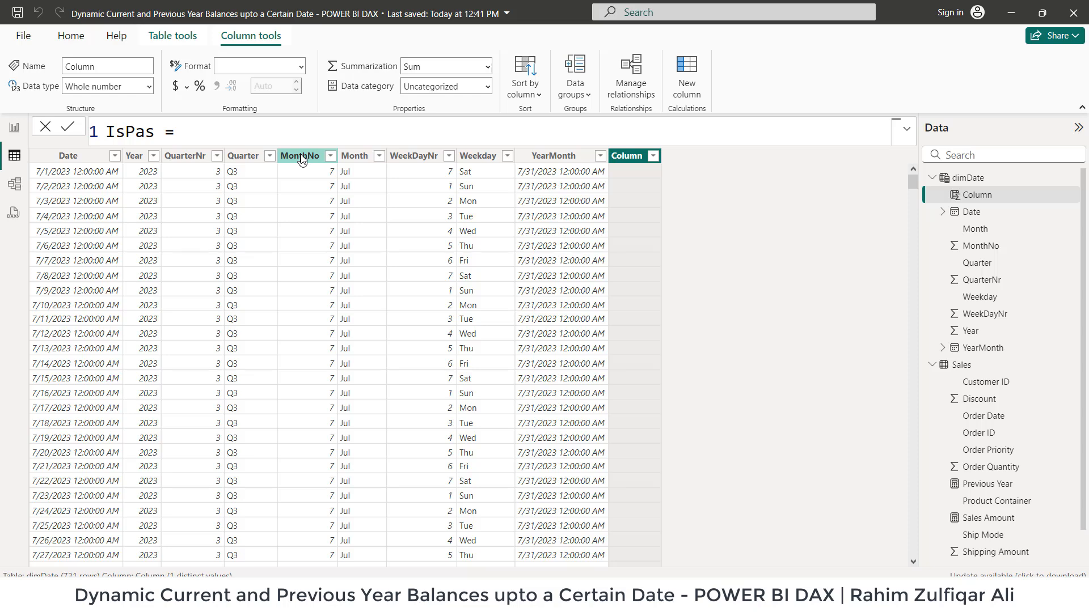
text(t)
key(shift+Return)
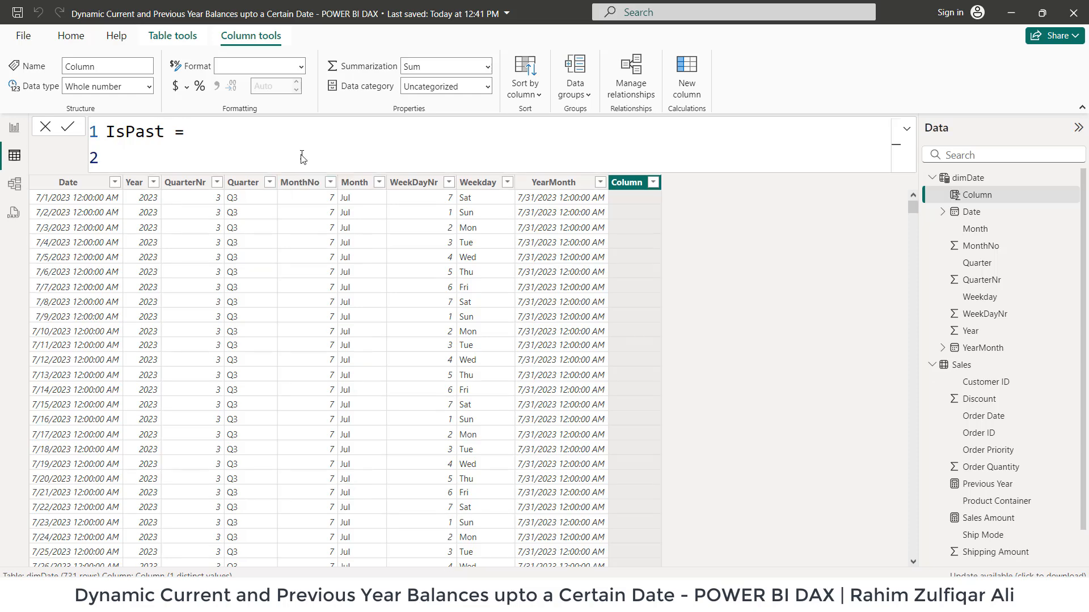
Define the variable LastSaleDate in the IsPast formula as MAX (Sales[Order Date])
text(VAR Last)
text(SaleDate)
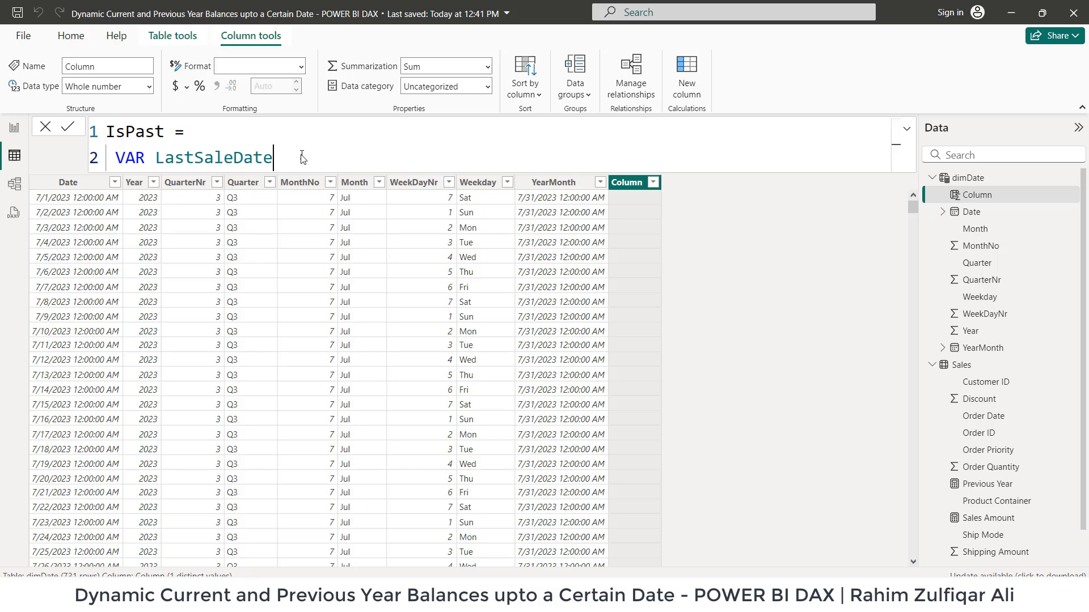
text( = MAX)
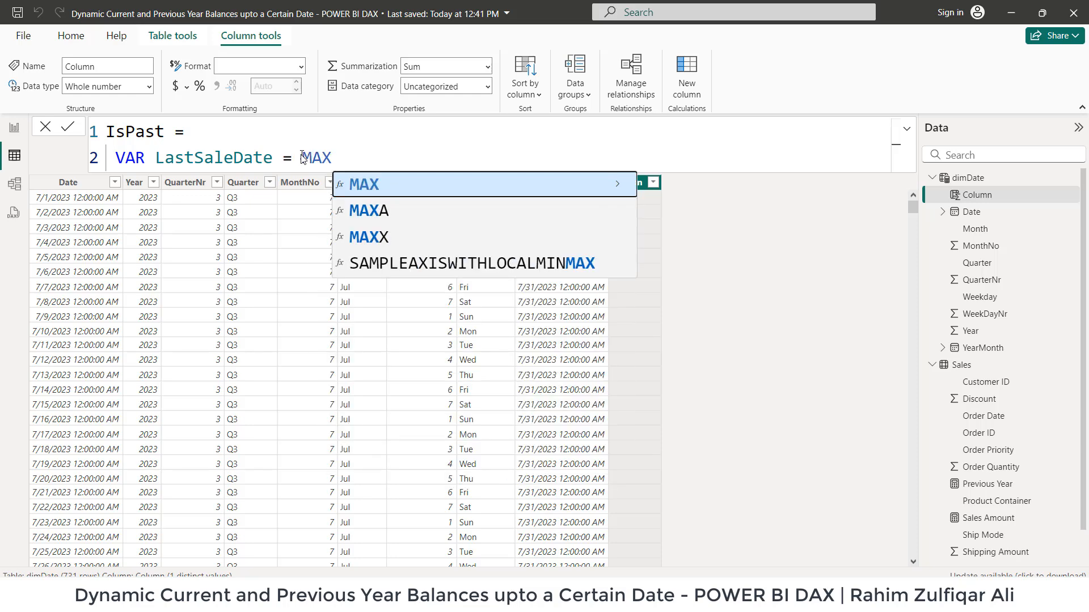
text( ()
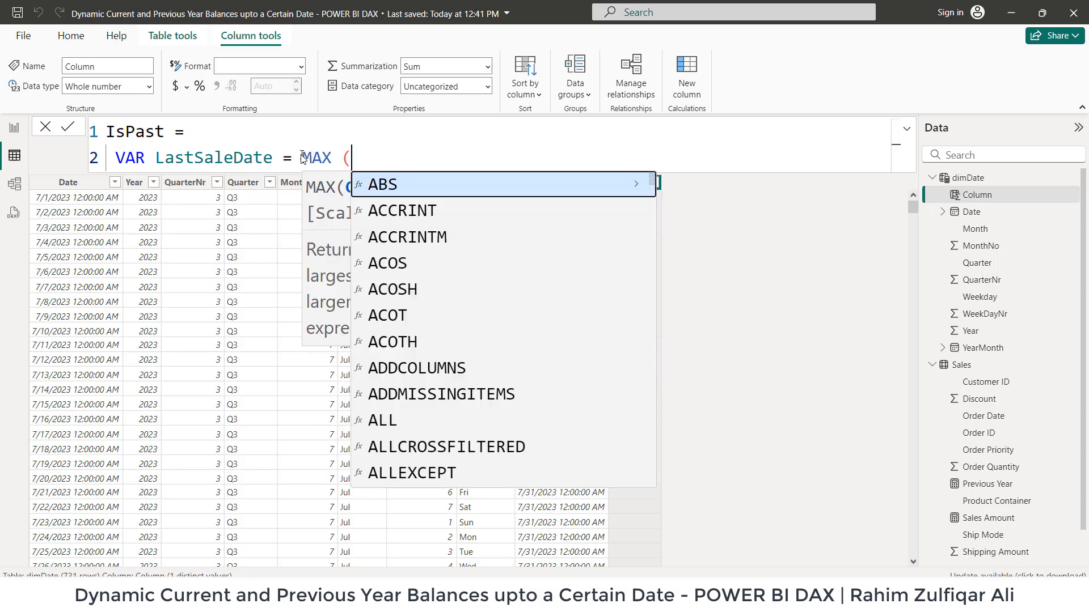
text(Sales)
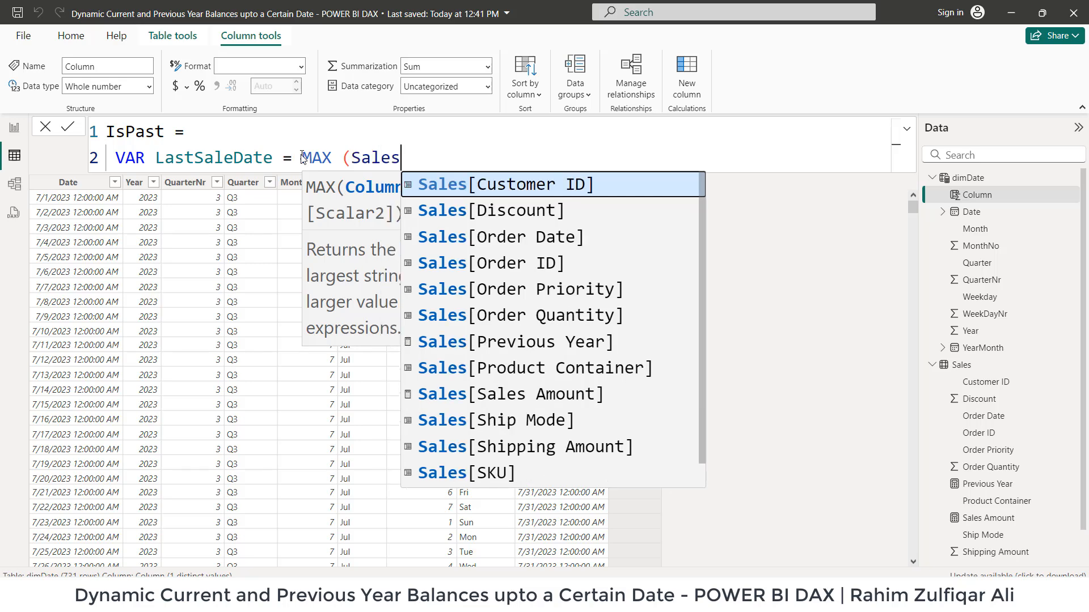
key(Down)
key(Down)
key(Tab)
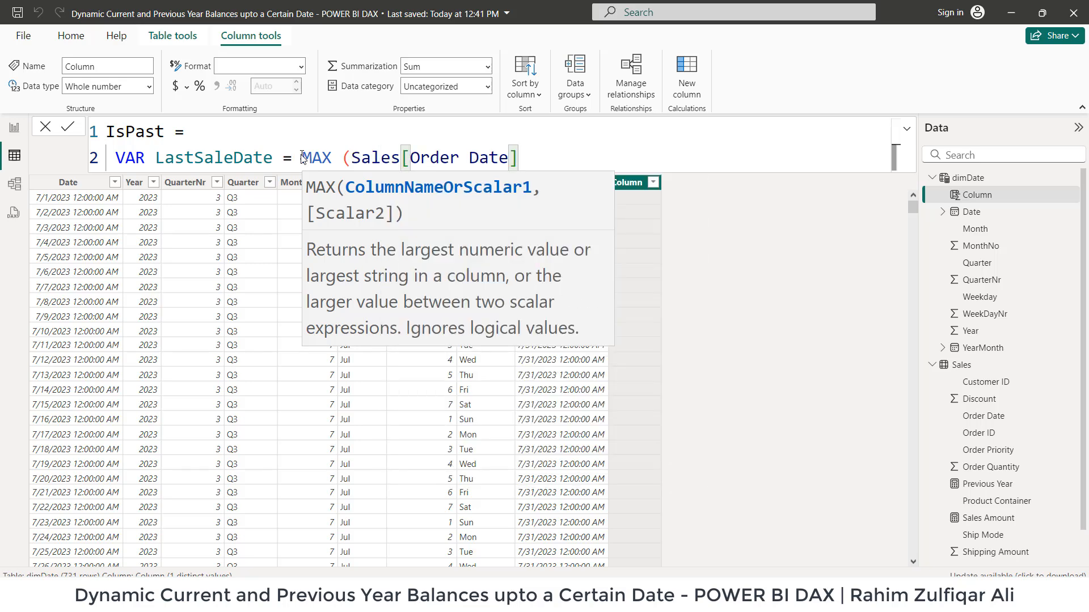
text())
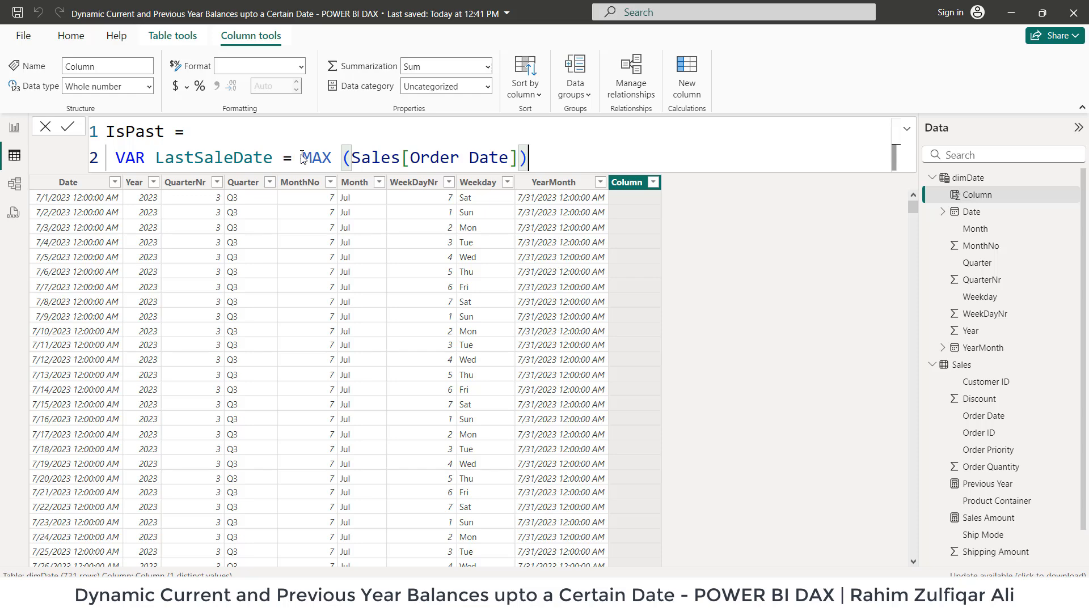
key(shift+Return)
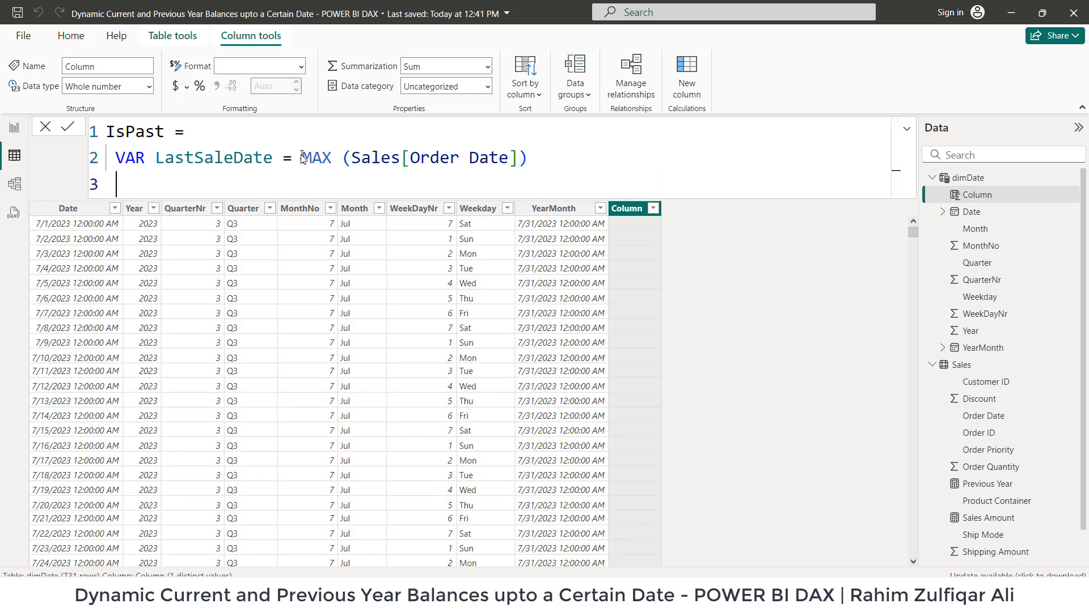
Add a second variable, LastSaleDatePY, to the IsPast formula as EDATE(LastSaleDate,-12)
text(VAR)
text(LastSaleDate)
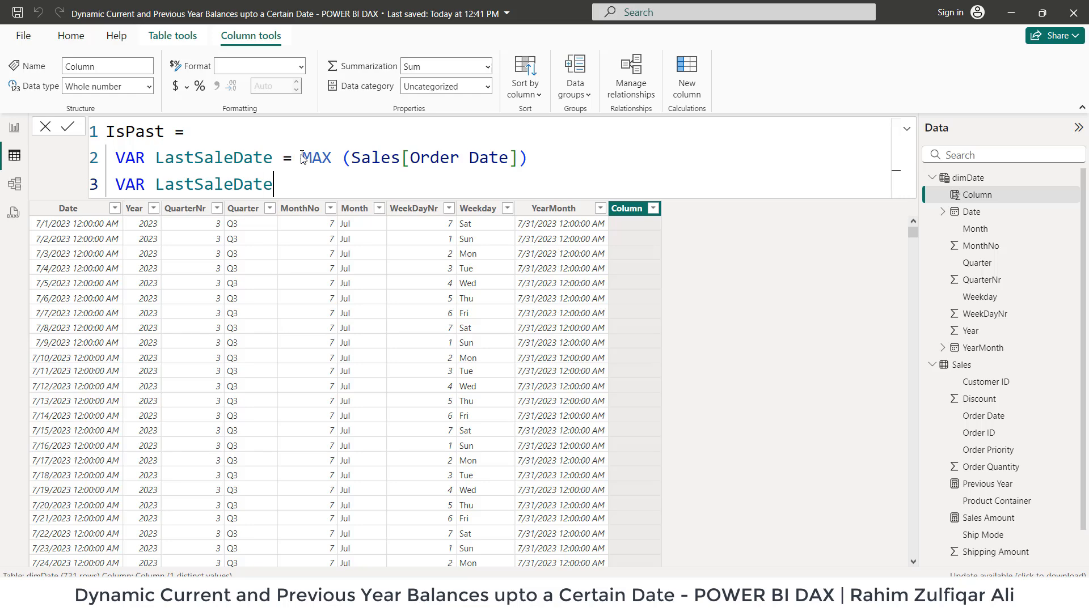
text(PY = EDAT)
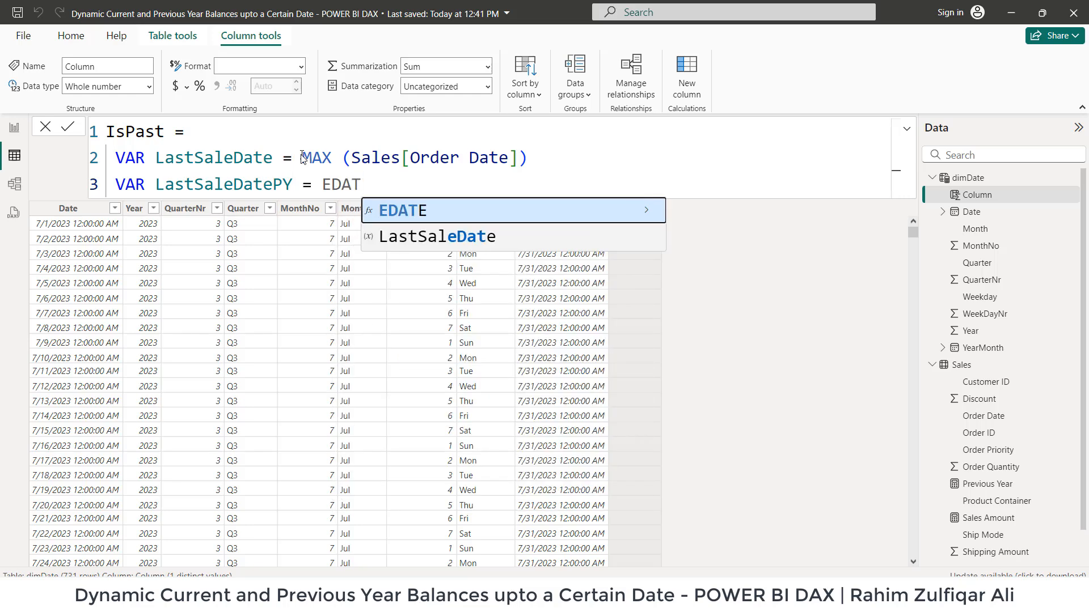
text(E()
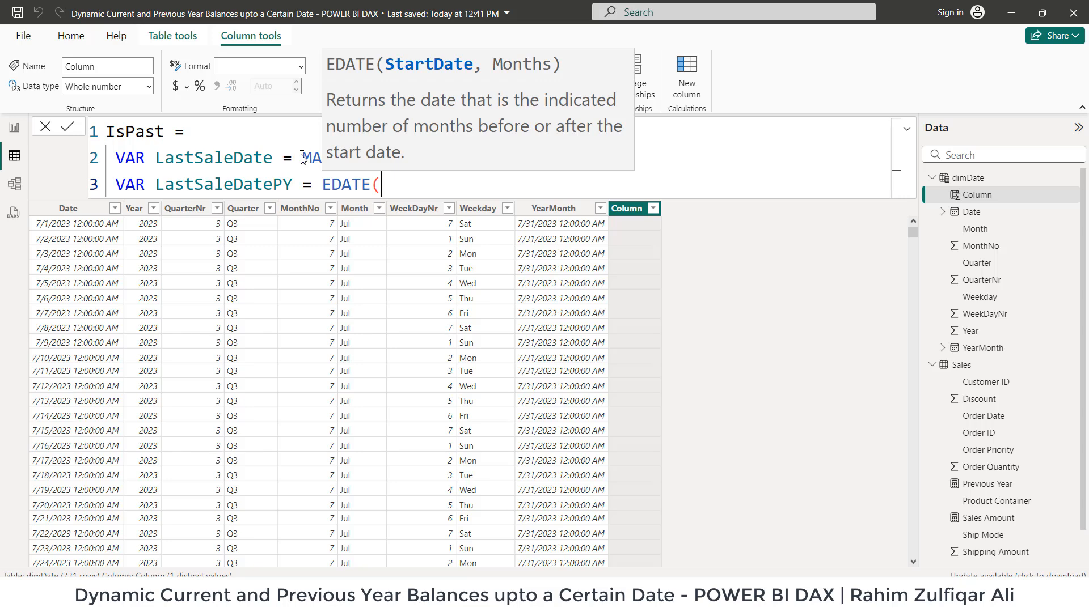
text(Last)
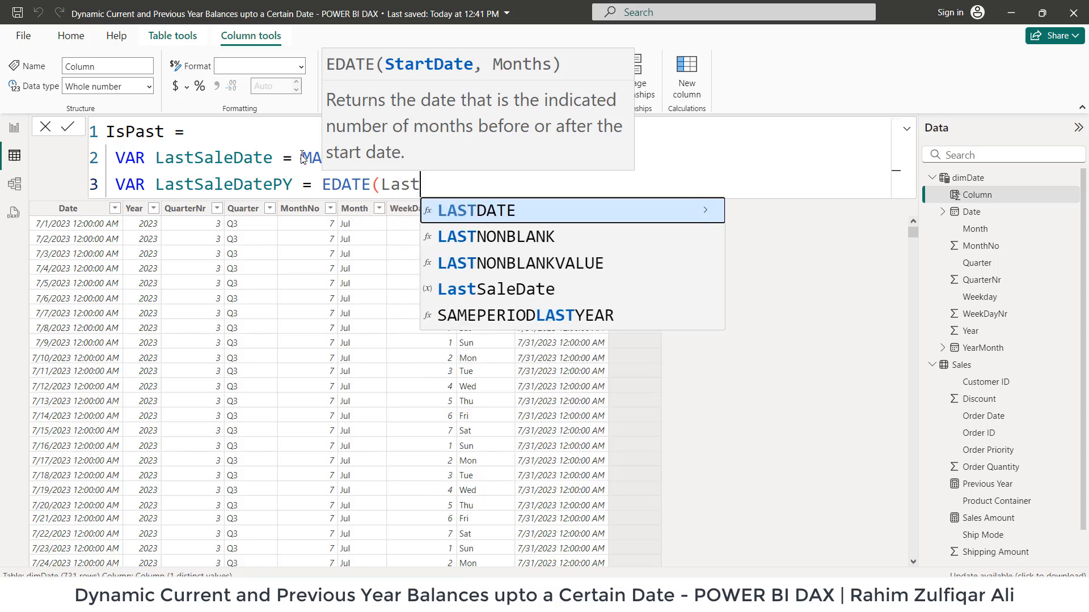
key(Down)
key(Down)
key(Down)
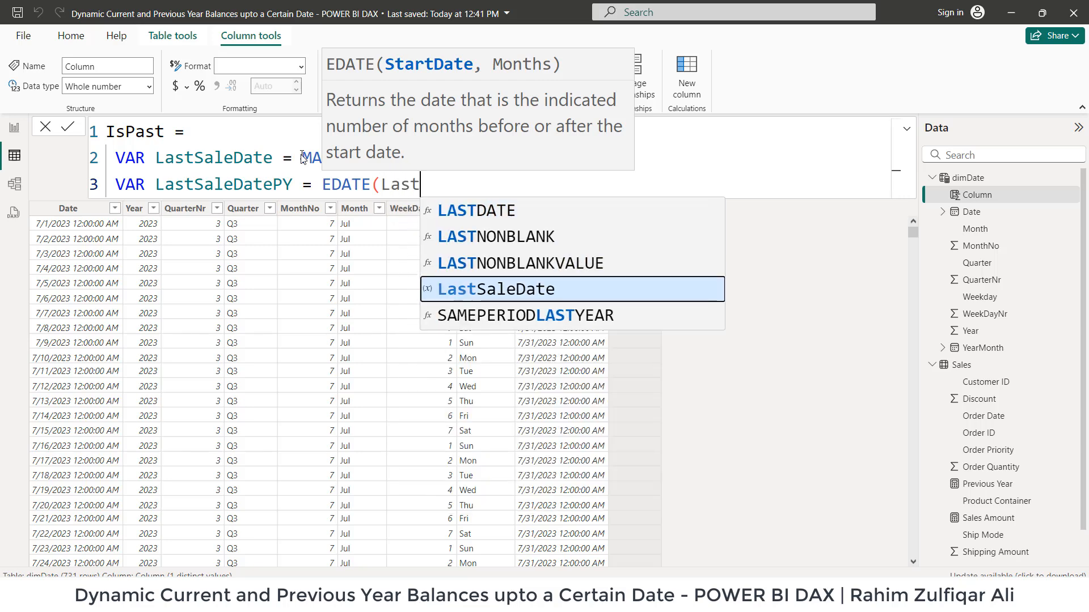
key(Tab)
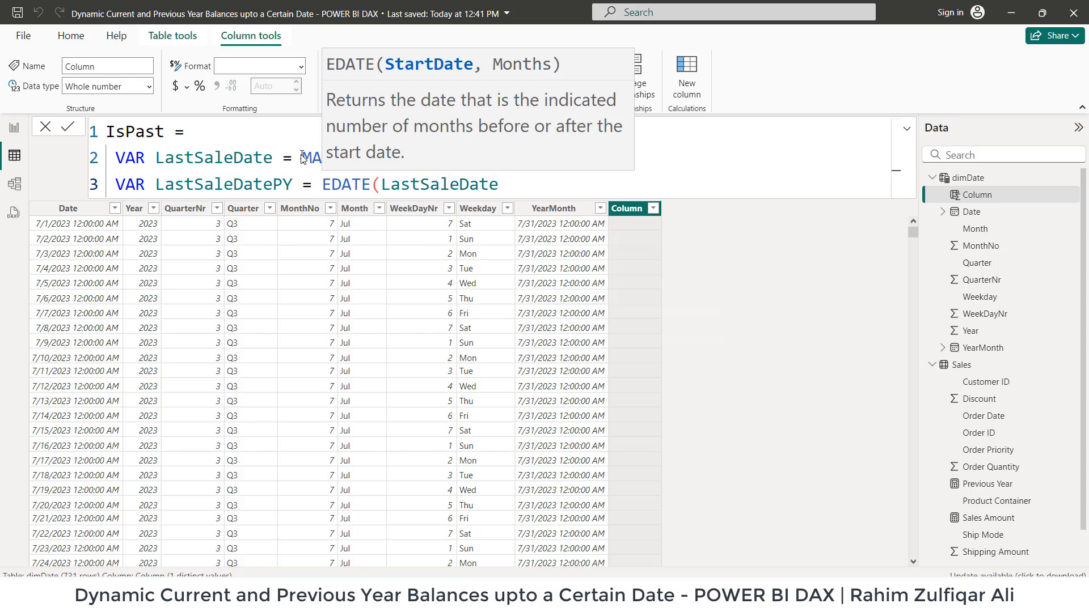
text(,-12))
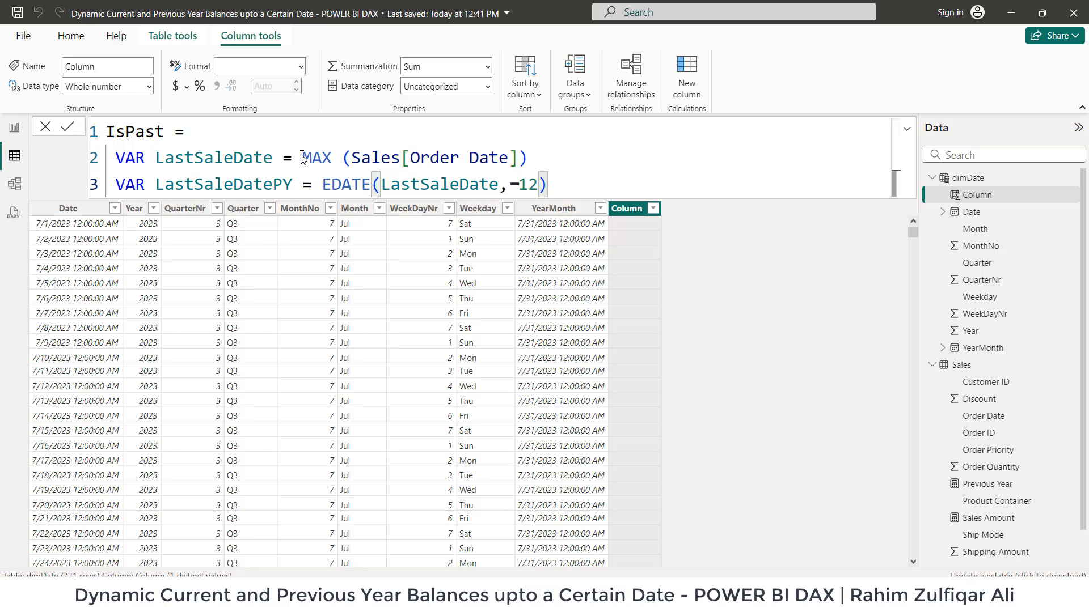
Add a RETURN clause to the IsPast formula with the comparison 'dimDate'[Date] <=LastSaleDatePY on its own line
key(Return)
text(RETURN)
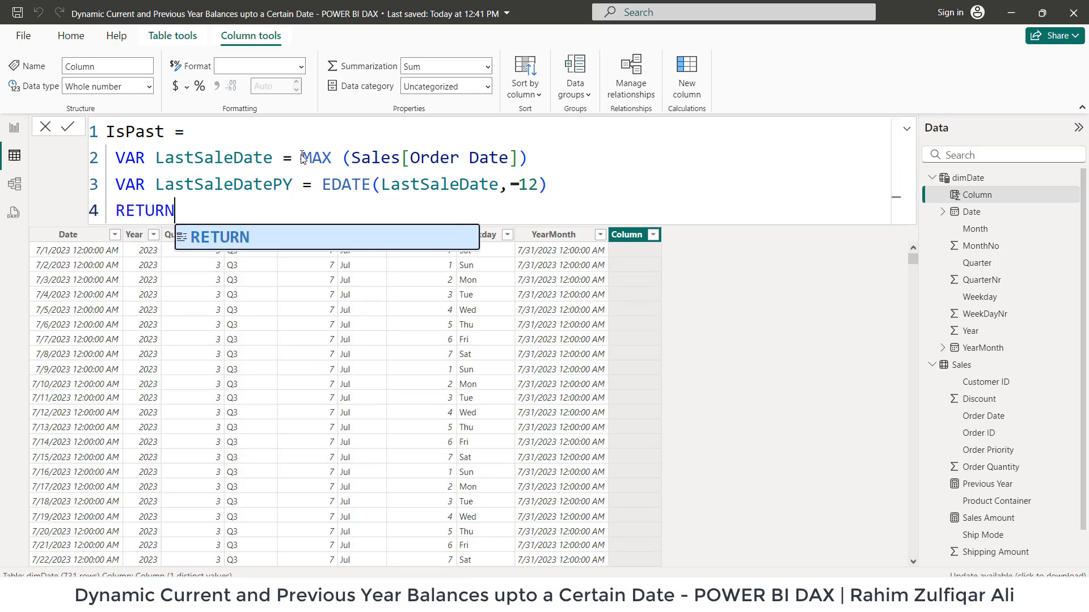
key(shift+Return)
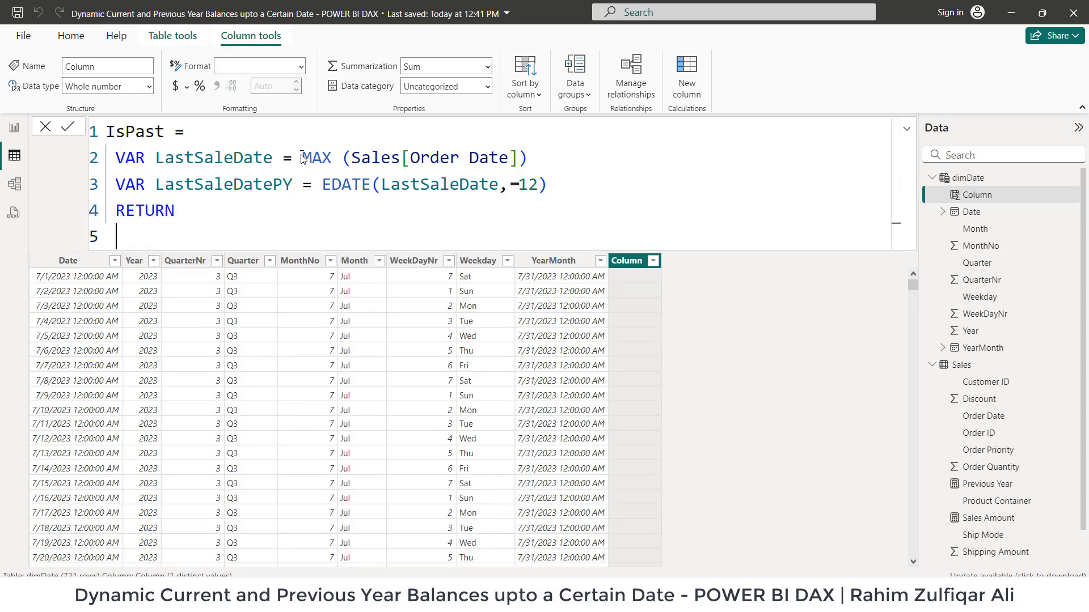
text(')
key(Down)
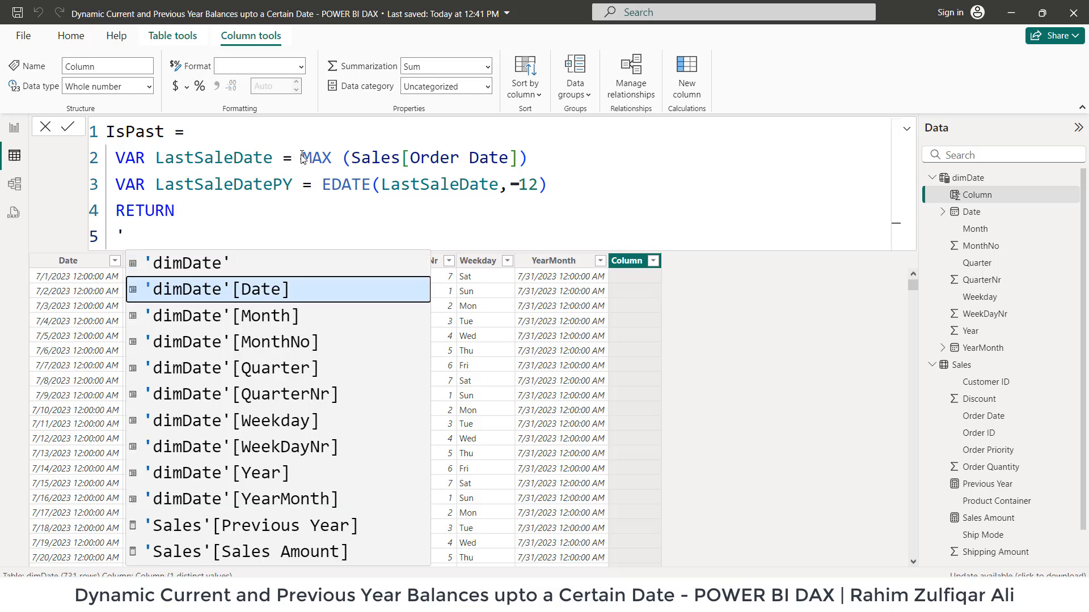
key(Tab)
text(<)
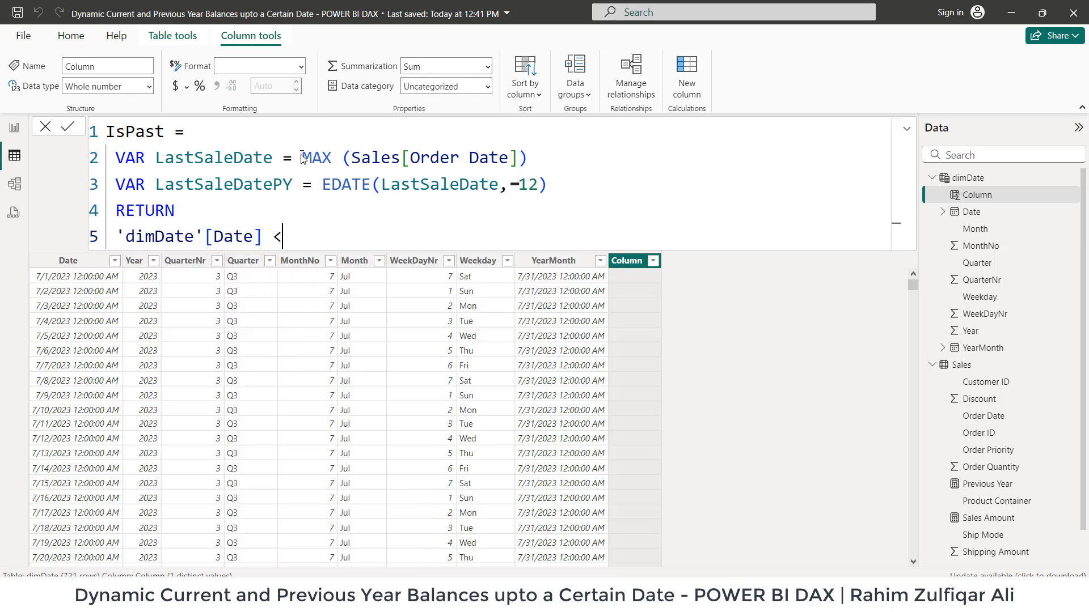
text(=Last)
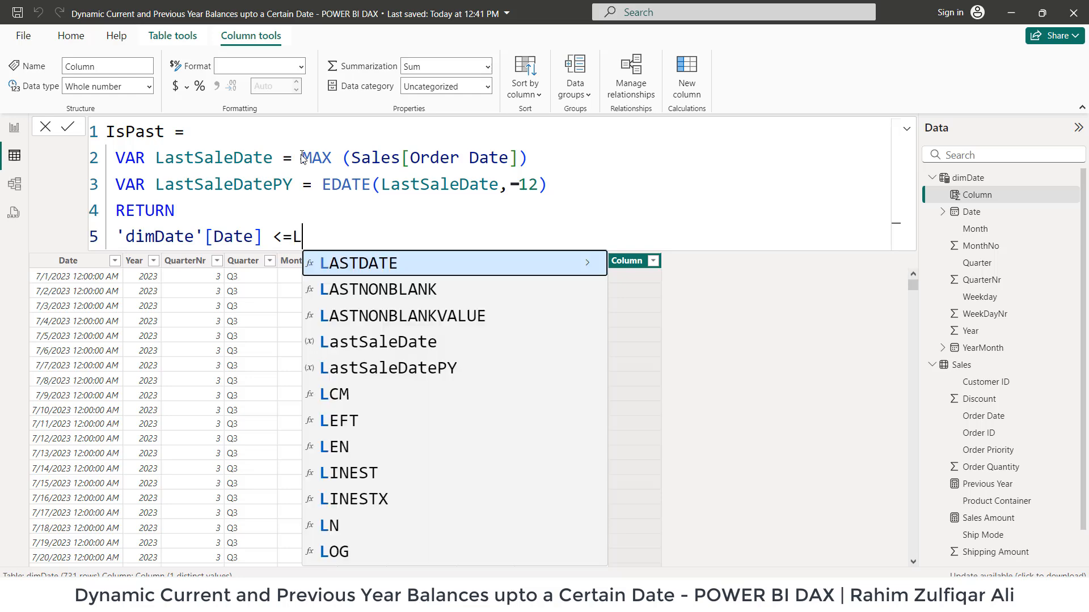
key(Down)
key(Down)
key(Down)
key(Down)
key(Tab)
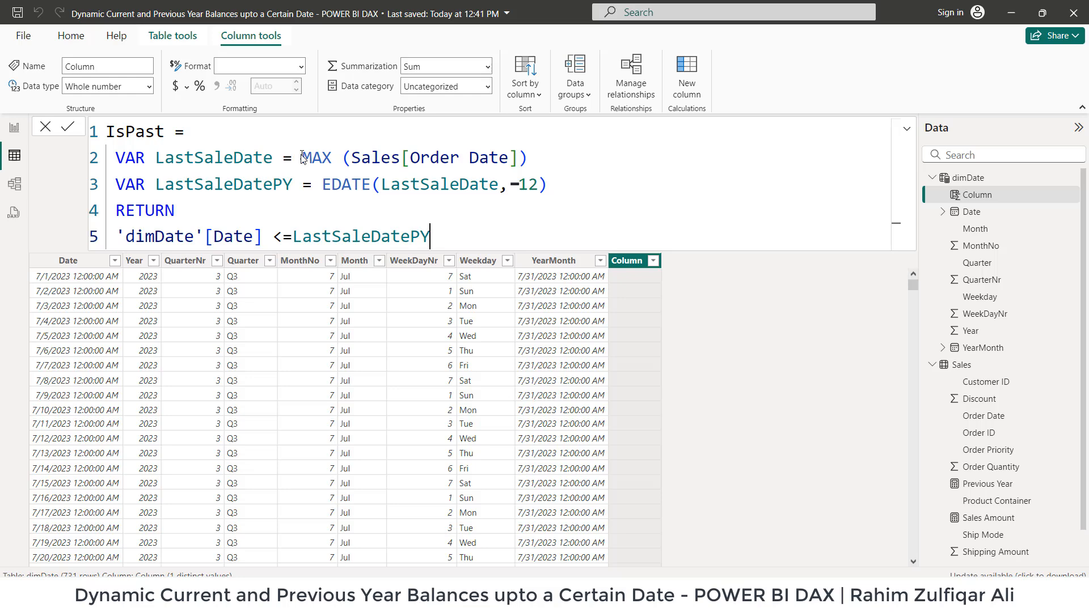
Review the IsPast formula line by line: the LastSaleDate variable, the LastSaleDatePY variable and the returned date comparison
key(Up)
key(Up)
key(Up)
key(Up)
key(Down)
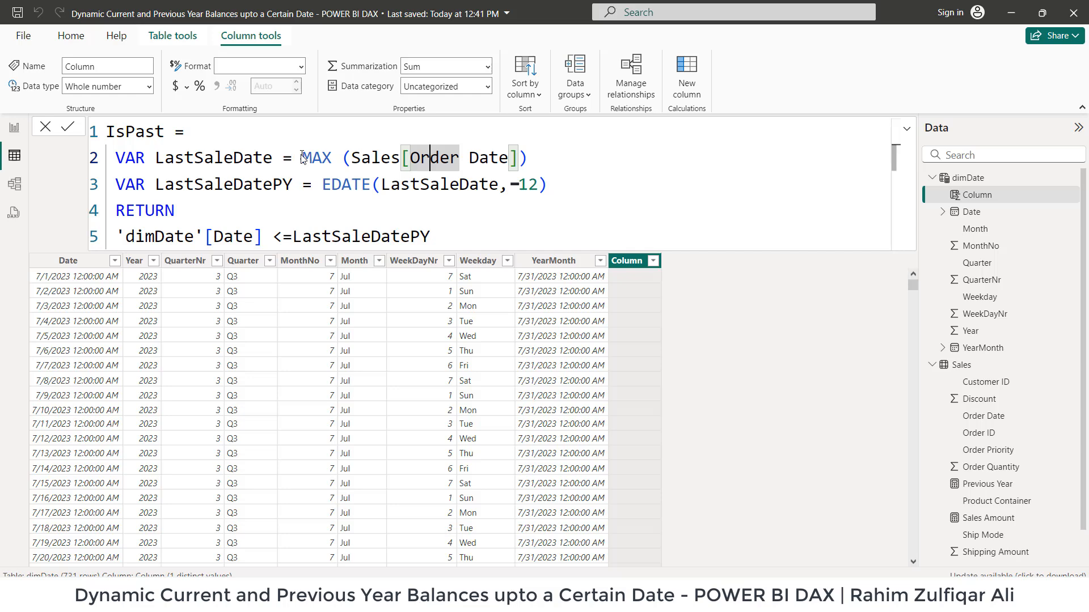
key(Down)
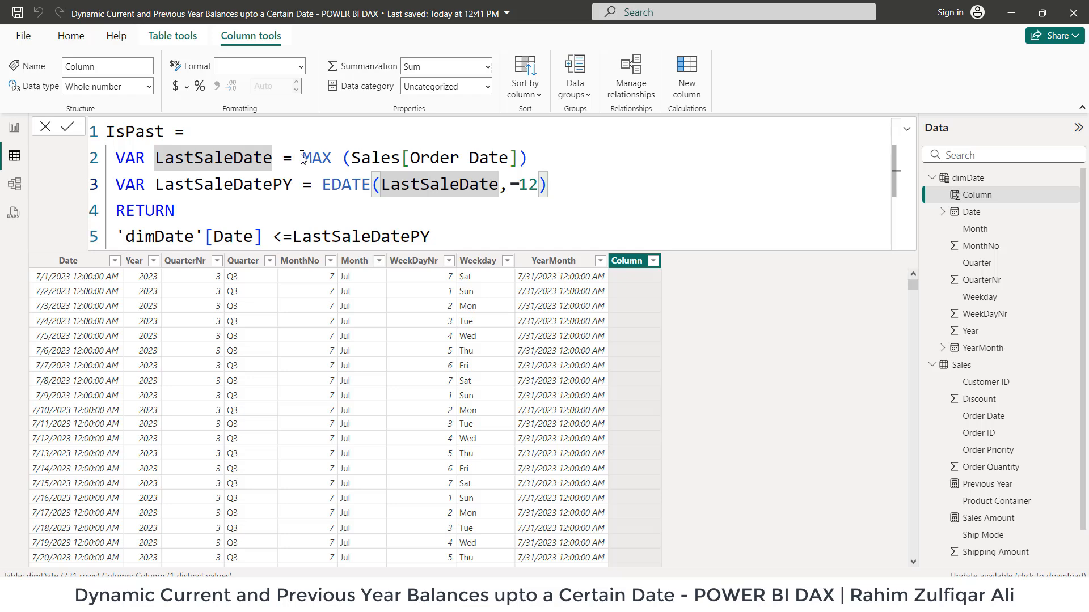
key(Up)
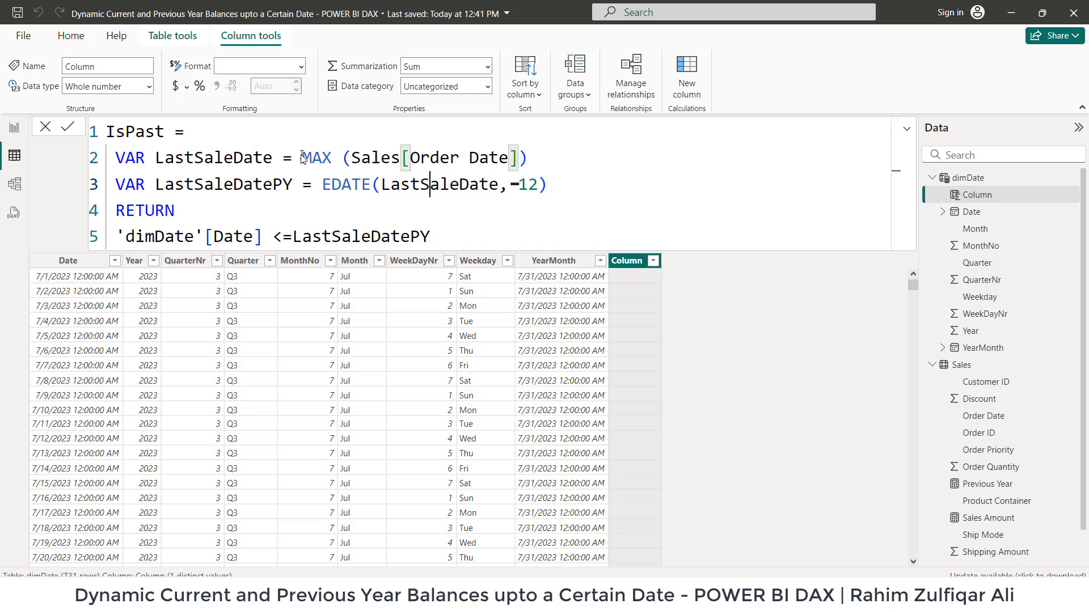
key(End)
key(shift+Home)
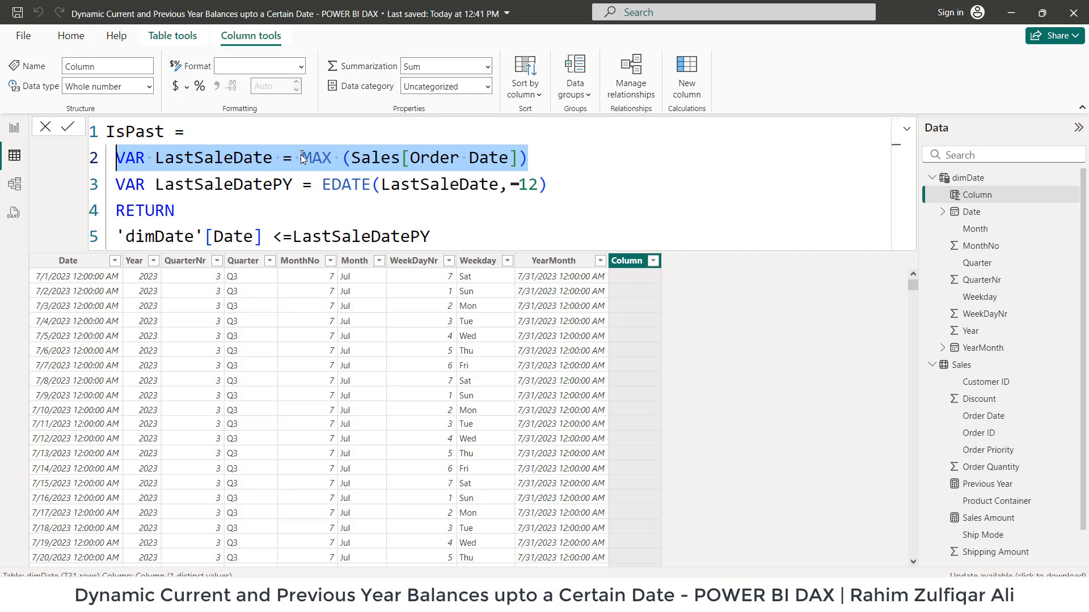
key(Down)
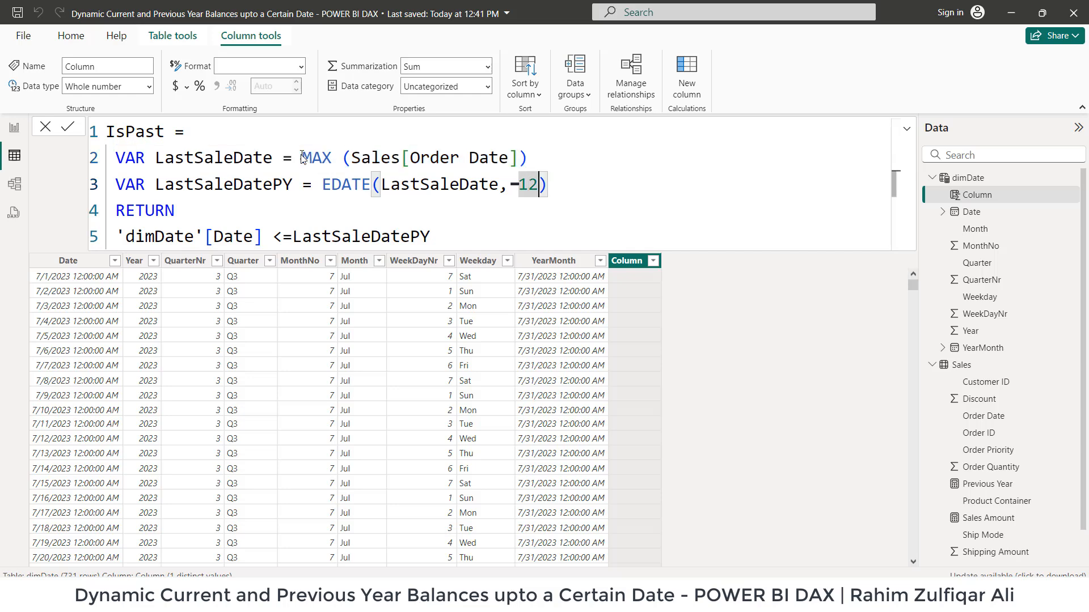
key(End)
key(shift+Home)
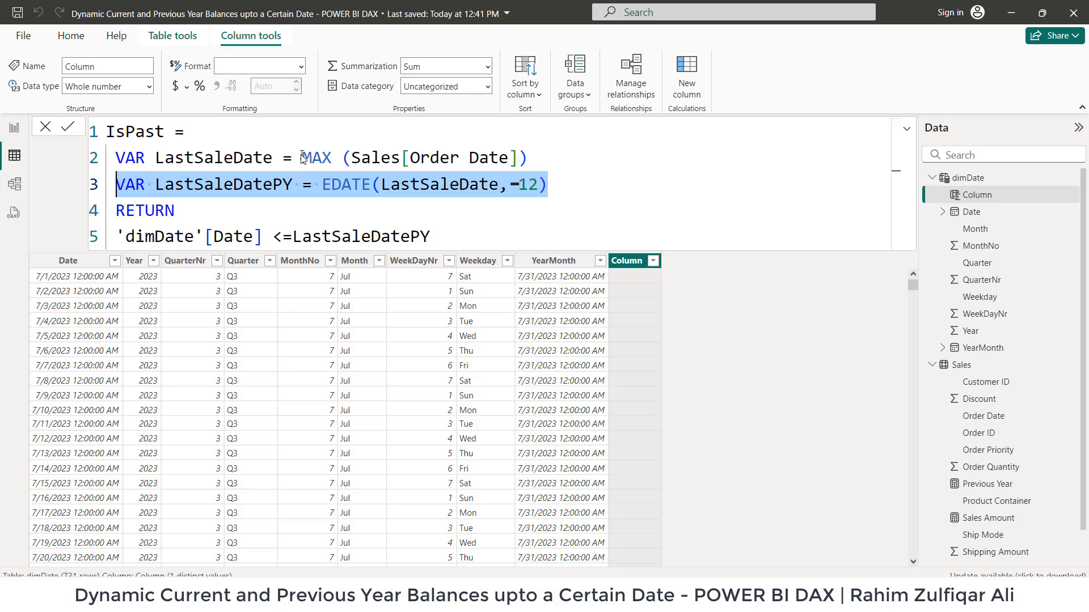
key(ctrl+End)
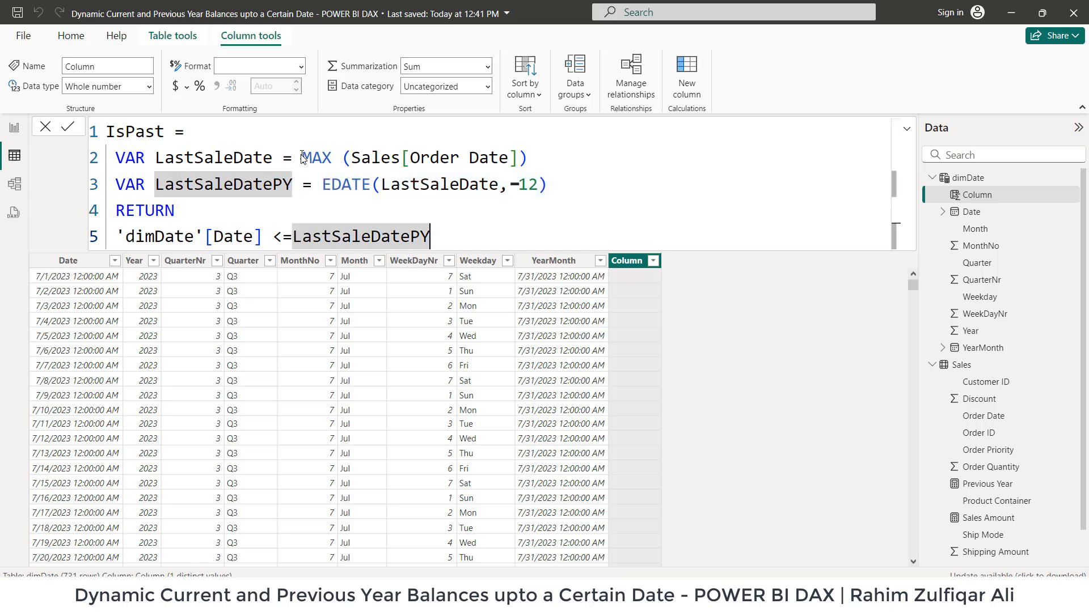
key(shift+Home)
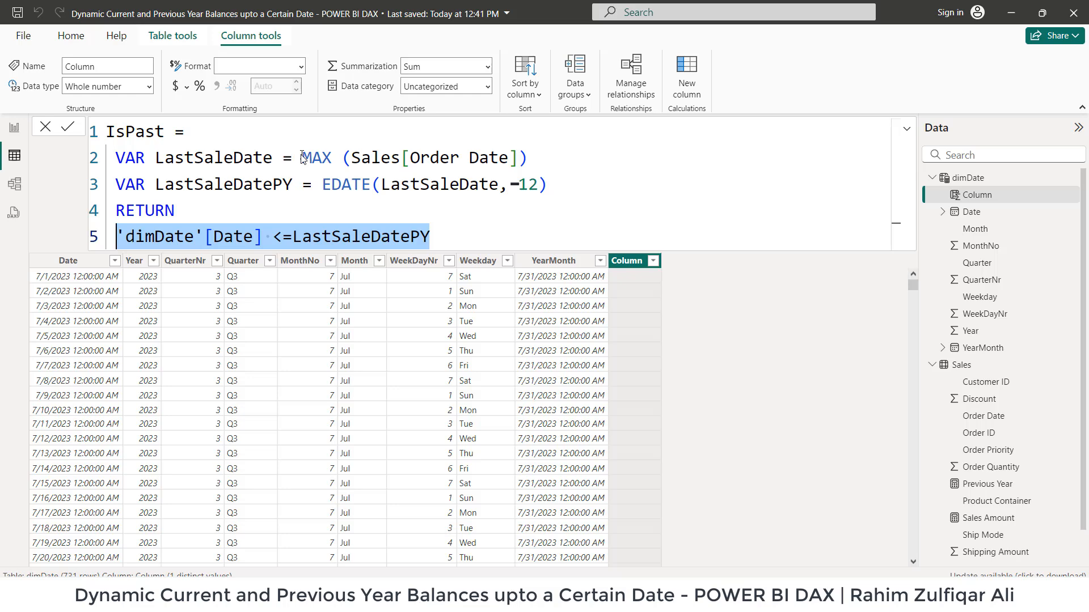
key(End)
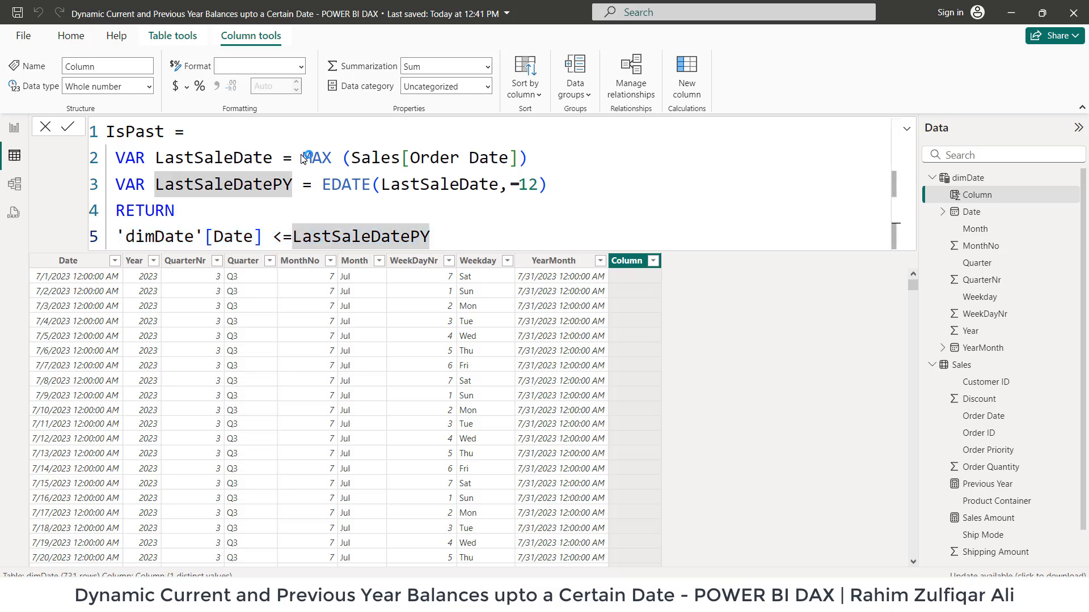
Commit the IsPast column formula and check which distinct values the column offers for filtering
key(Return)
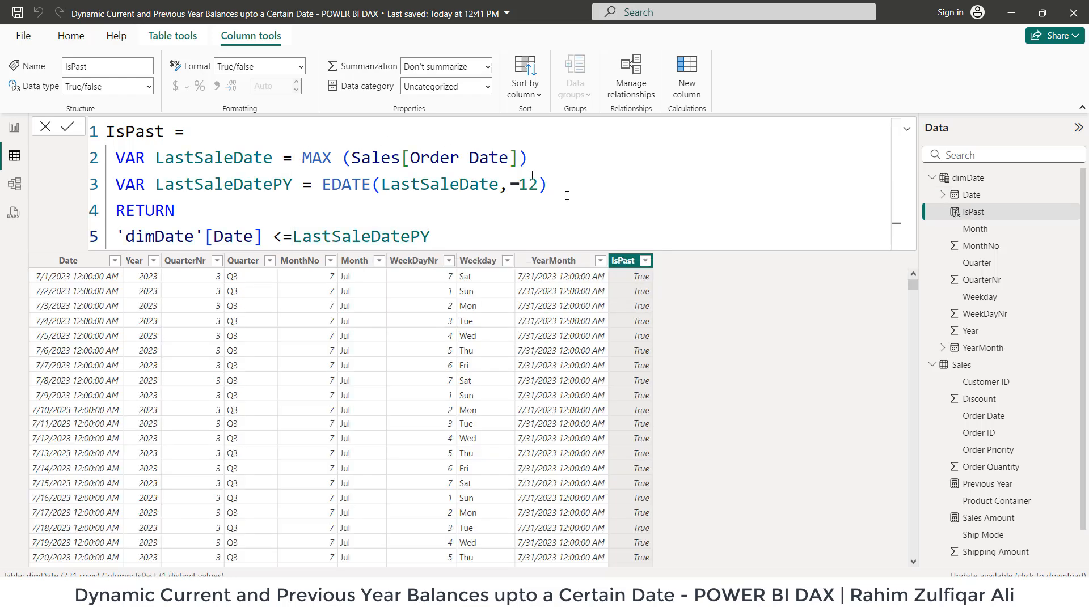
click(645, 260)
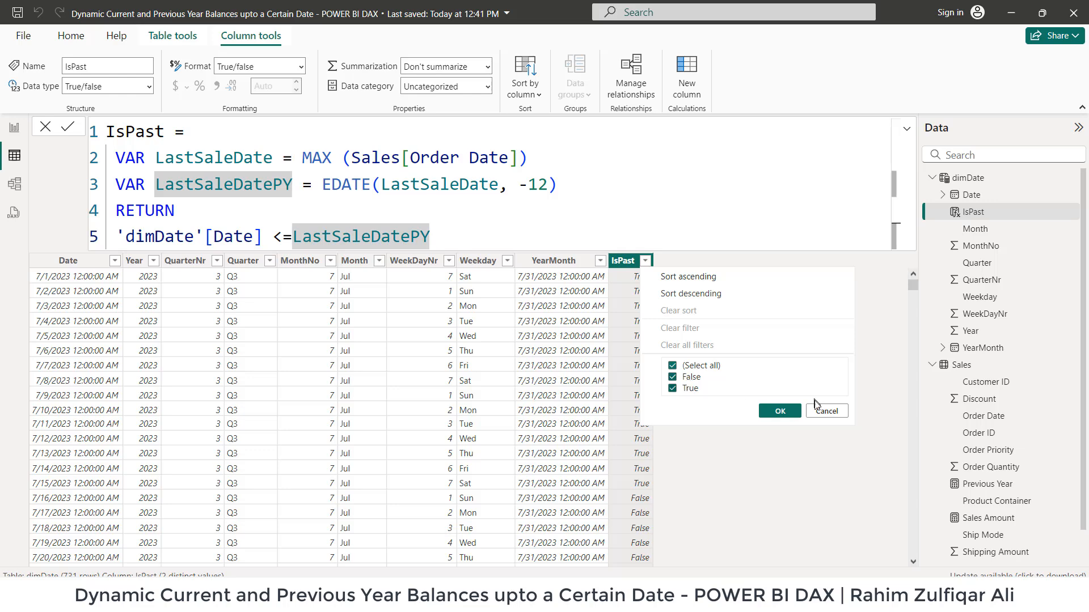
click(618, 342)
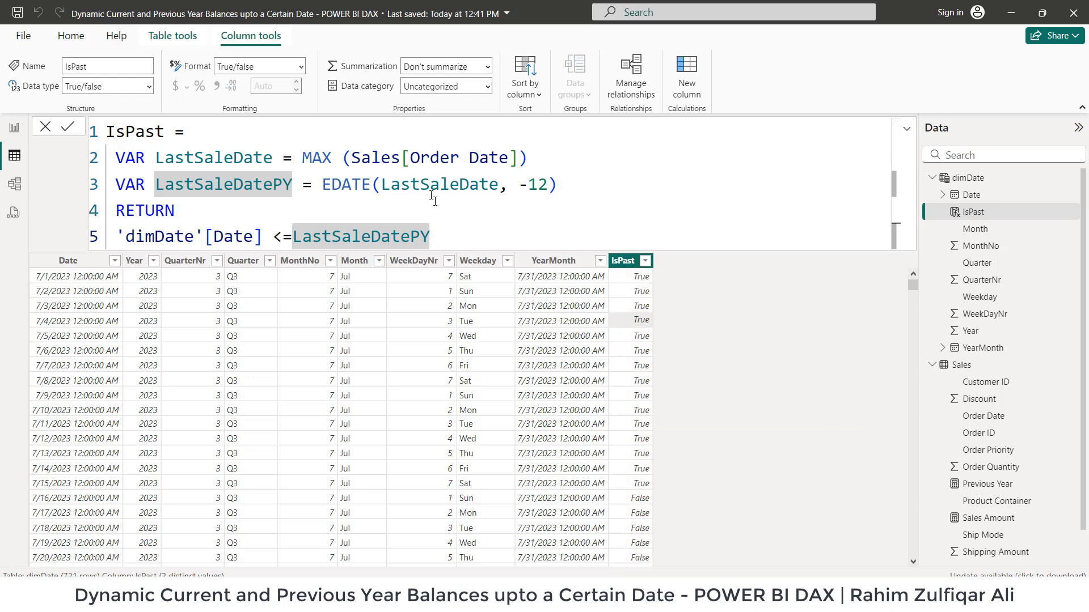
Return to the report and start a new measure in the Sales table named Adjusted Previous Year, with its expression on a new line
click(13, 137)
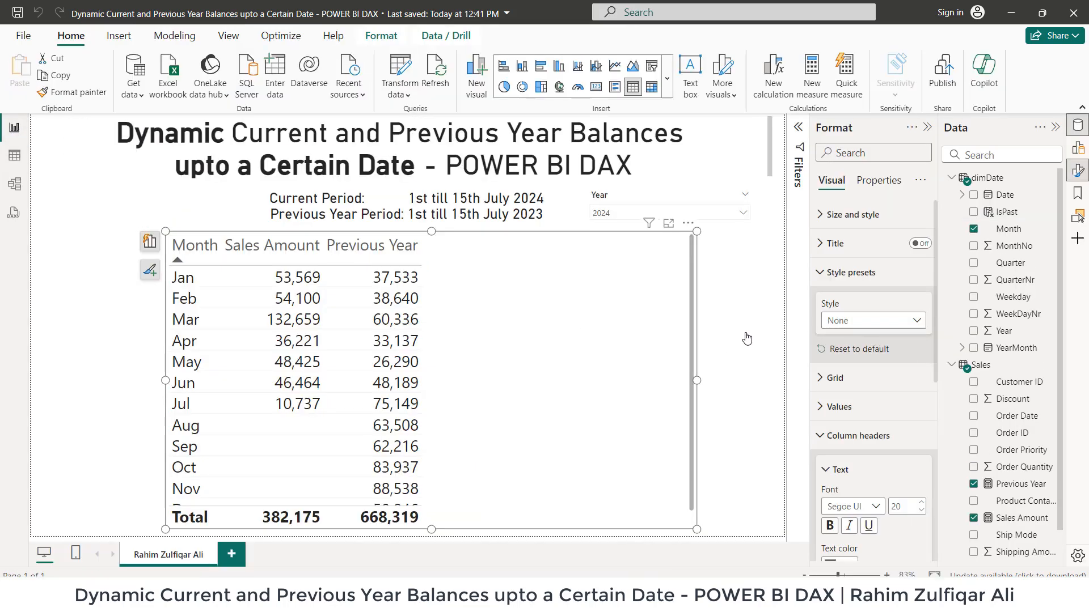
click(990, 369)
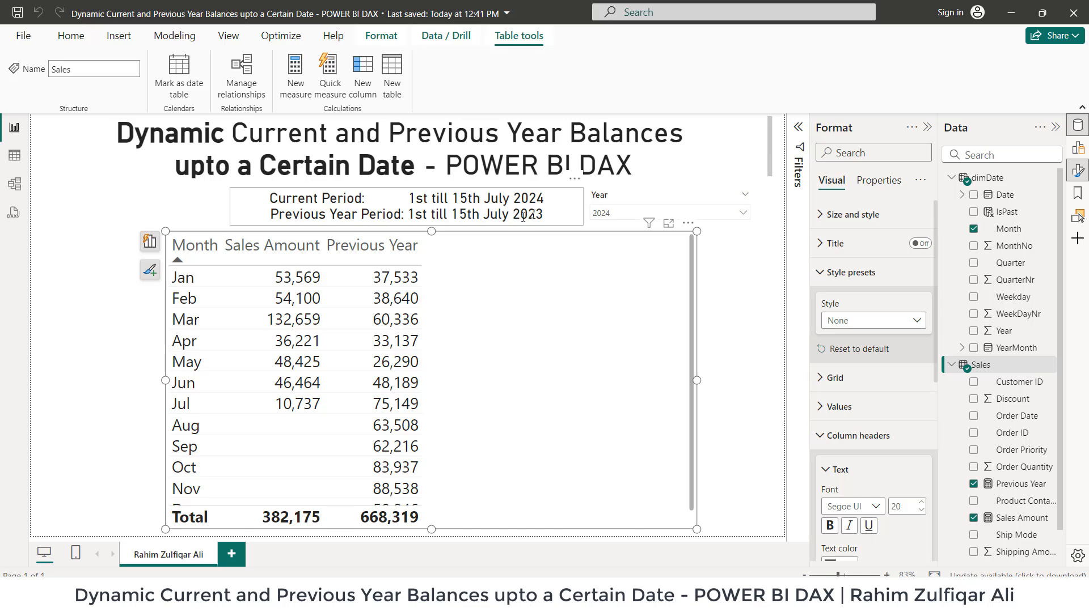
click(290, 84)
text(Adjusted Prev)
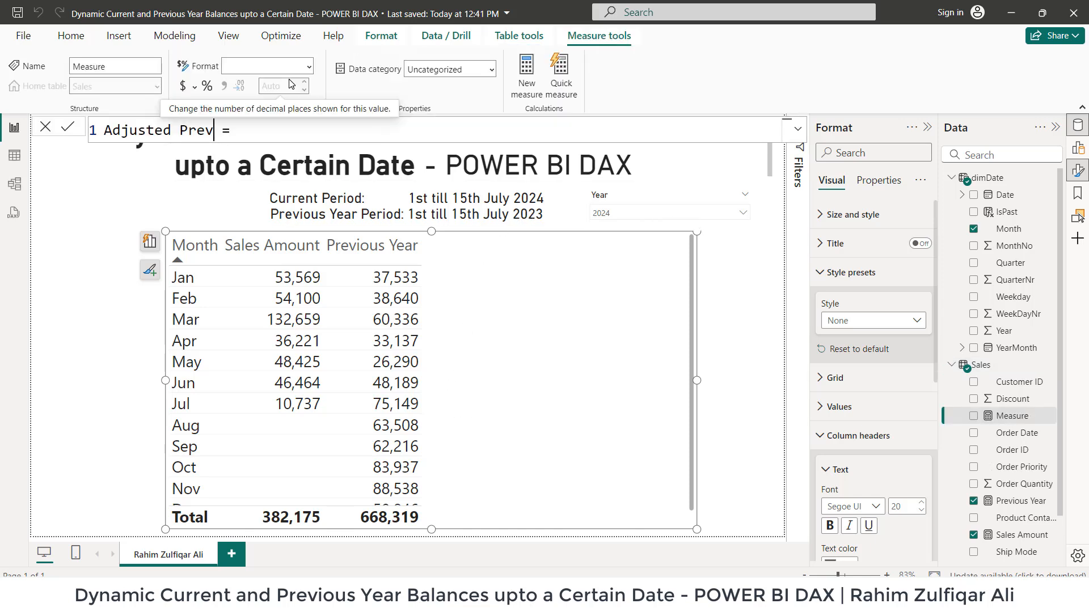
text(ious Year)
key(Right)
key(Right)
key(Right)
key(shift+Return)
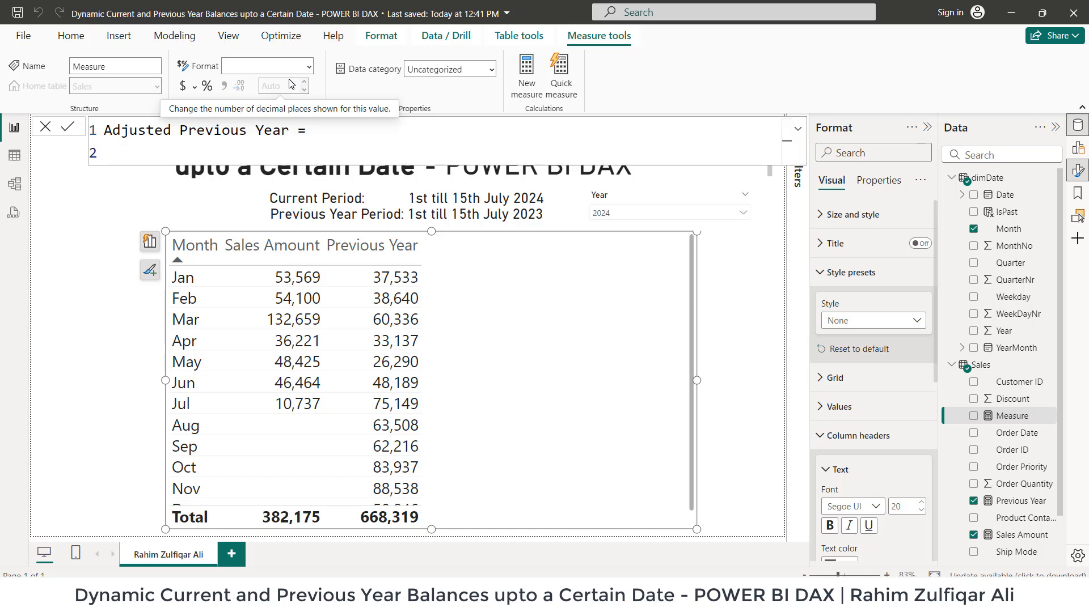
Begin the measure's expression with CALCULATE([Sales Amount], and the filter SAMEPERIODLASTYEAR('dimDate'[Date]) on the following line
text(CALCULATE()
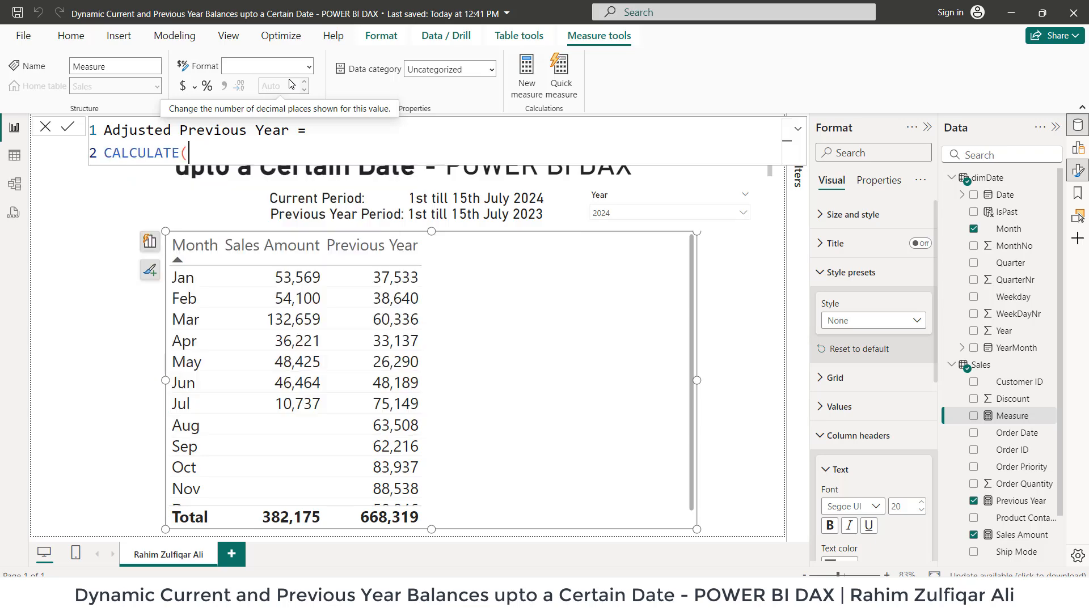
text([)
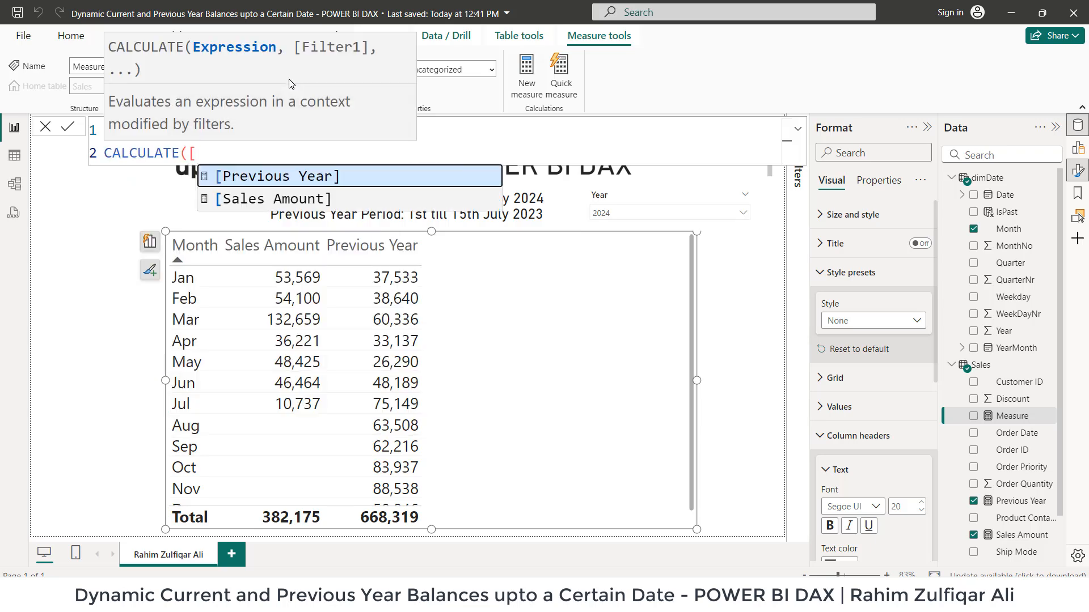
text(Sales Amount],)
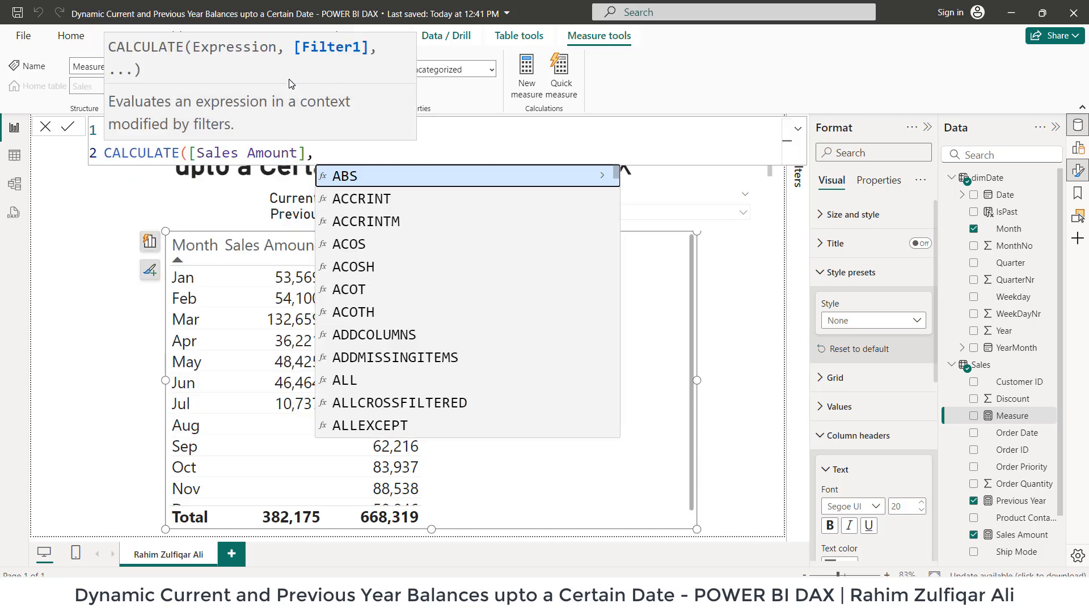
key(shift+Return)
text(same)
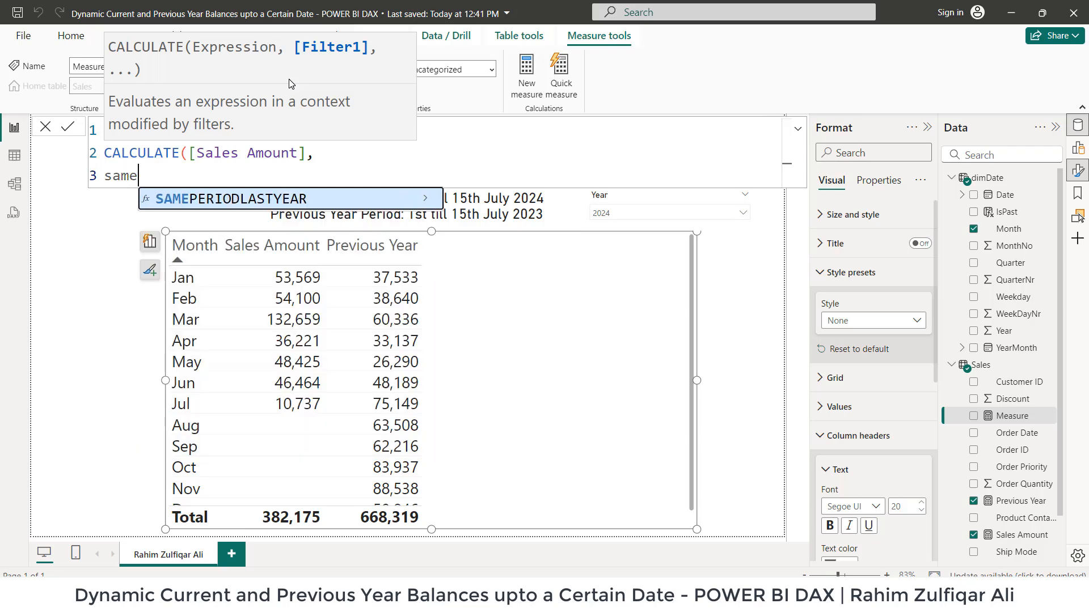
key(Tab)
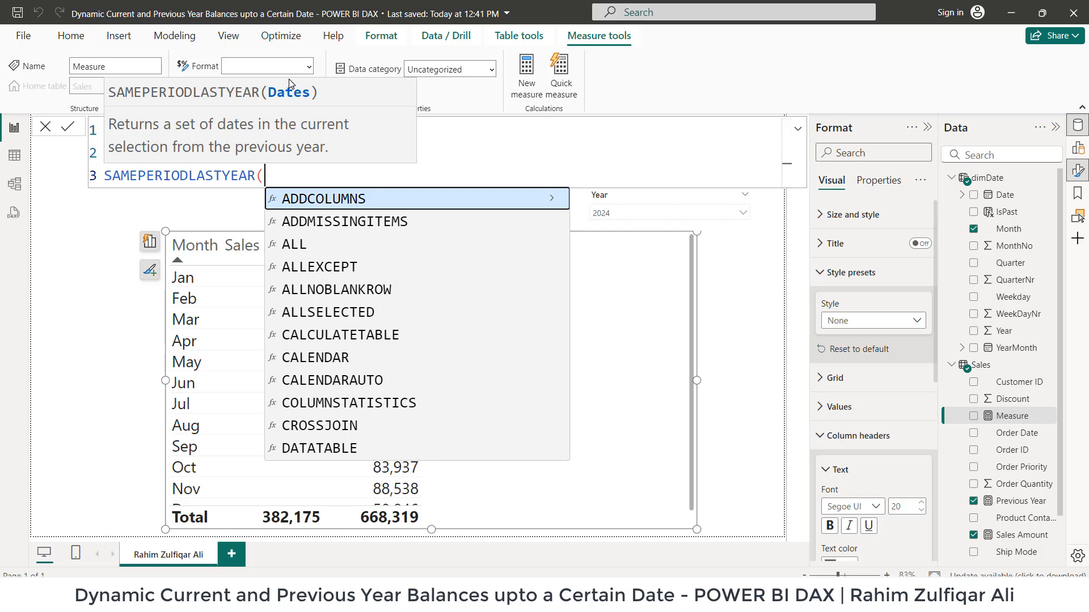
text(')
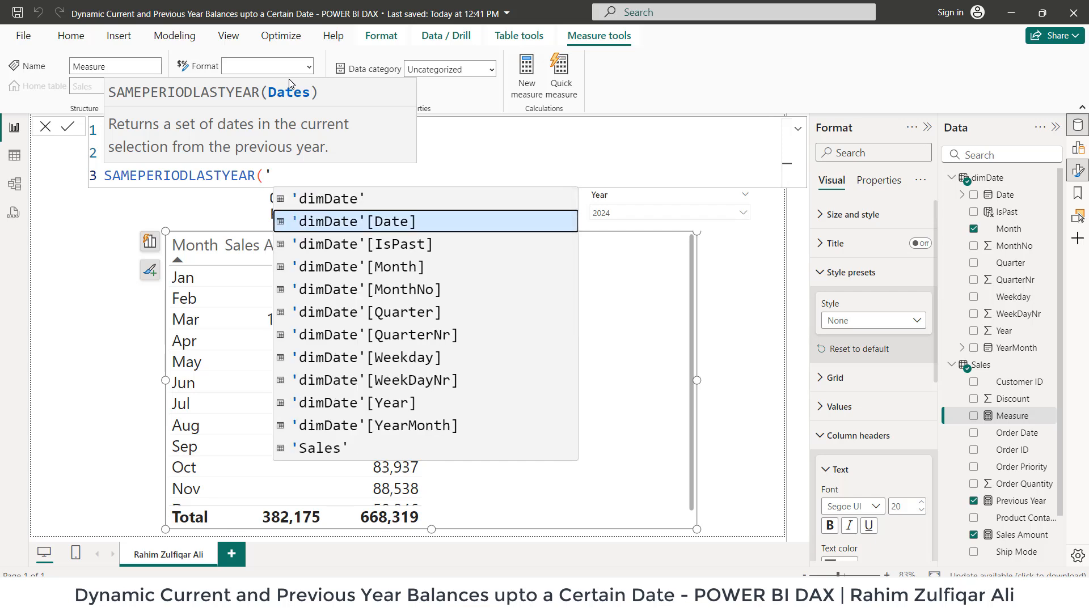
key(Tab)
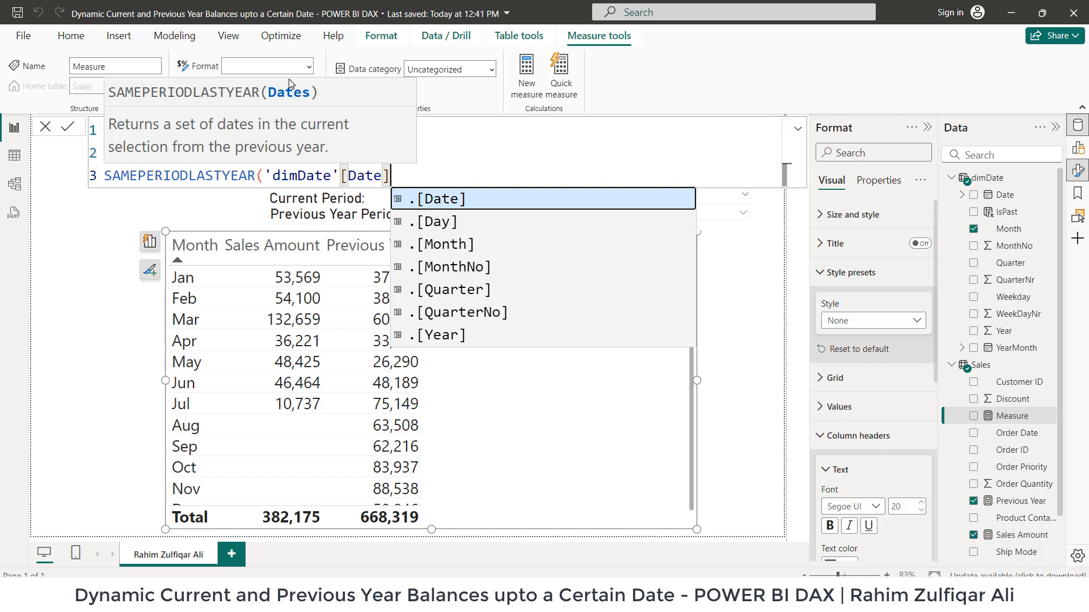
text(),)
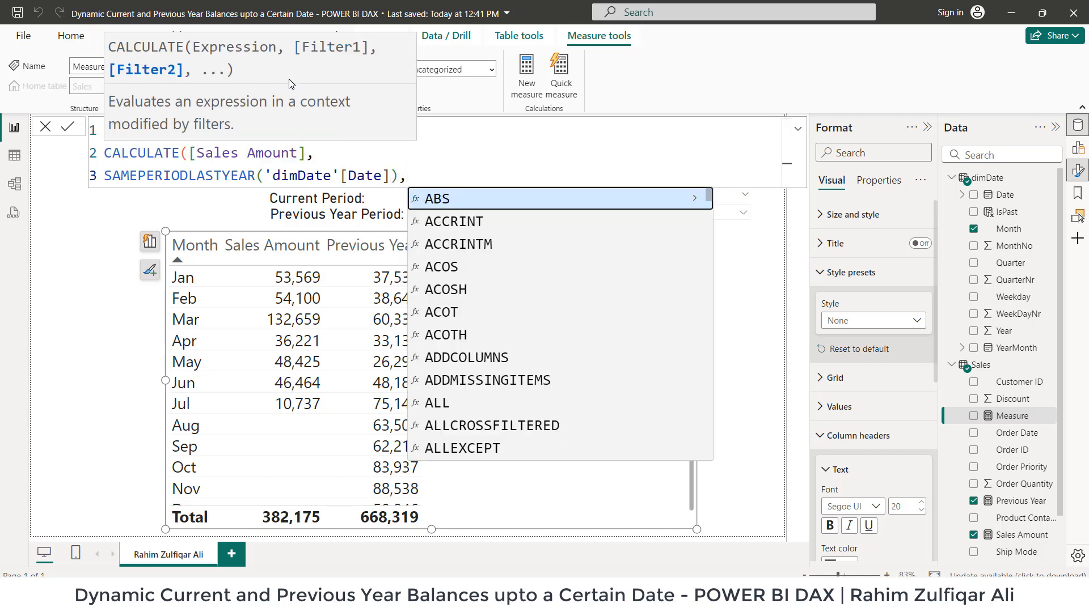
Add the filter 'dimDate'[IsPast] = TRUE on a new line of the measure and close the CALCULATE expression
key(shift+Return)
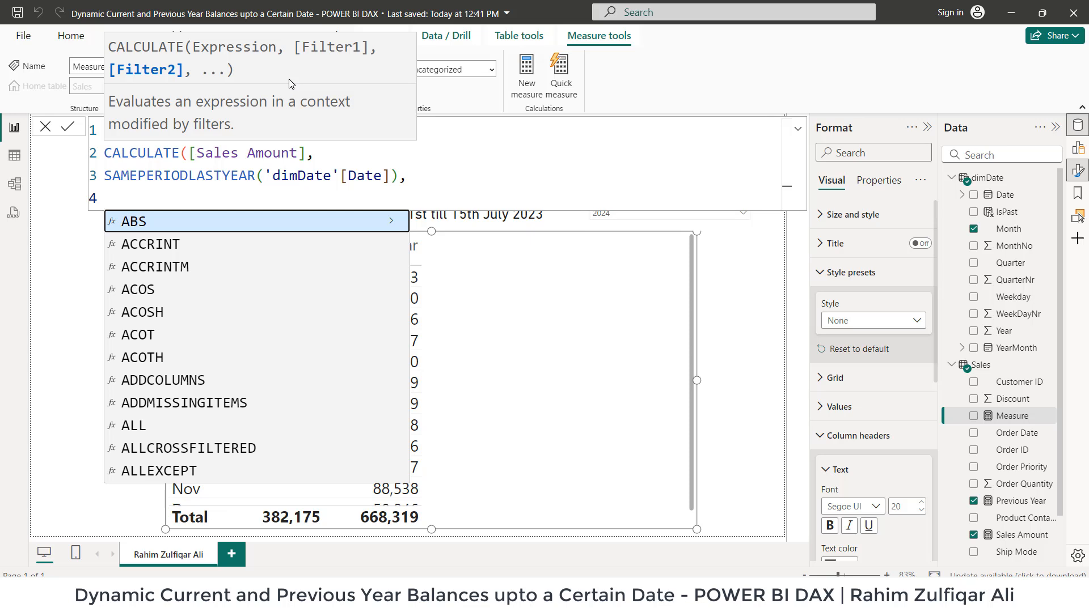
text(')
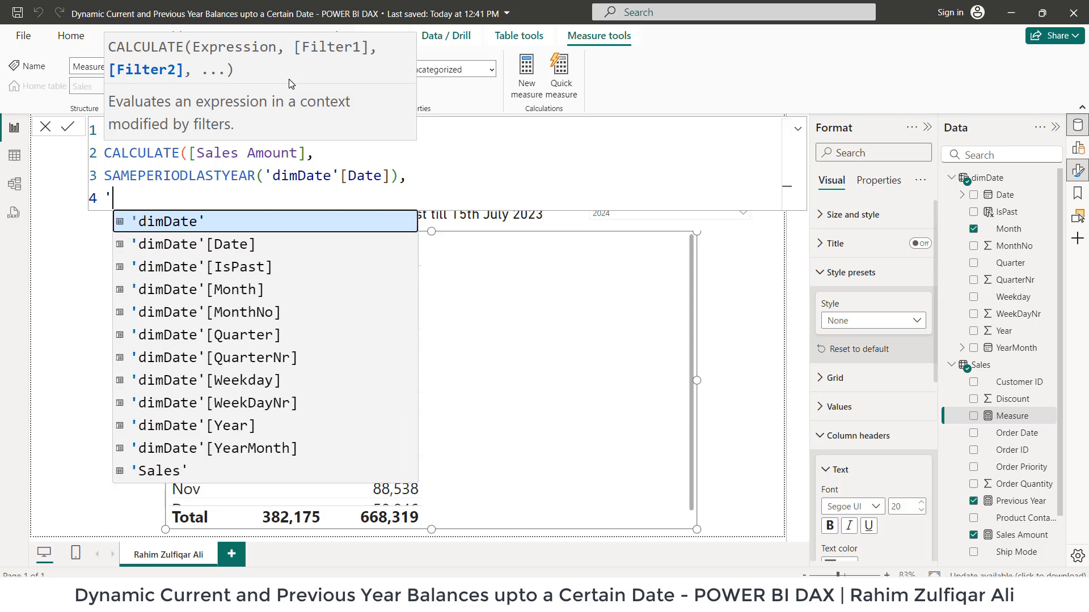
key(Tab)
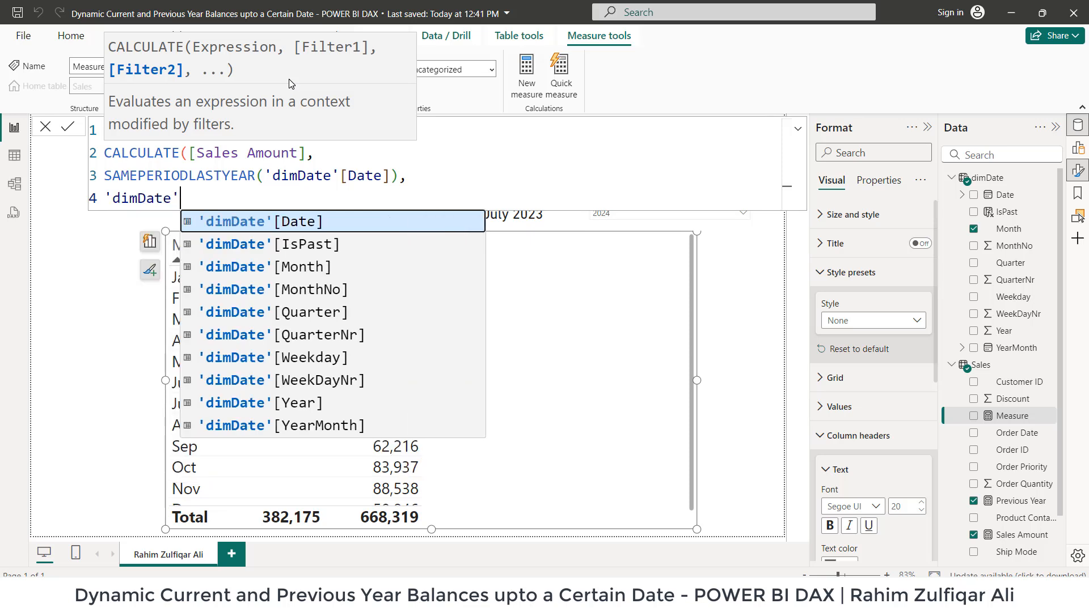
key(Down)
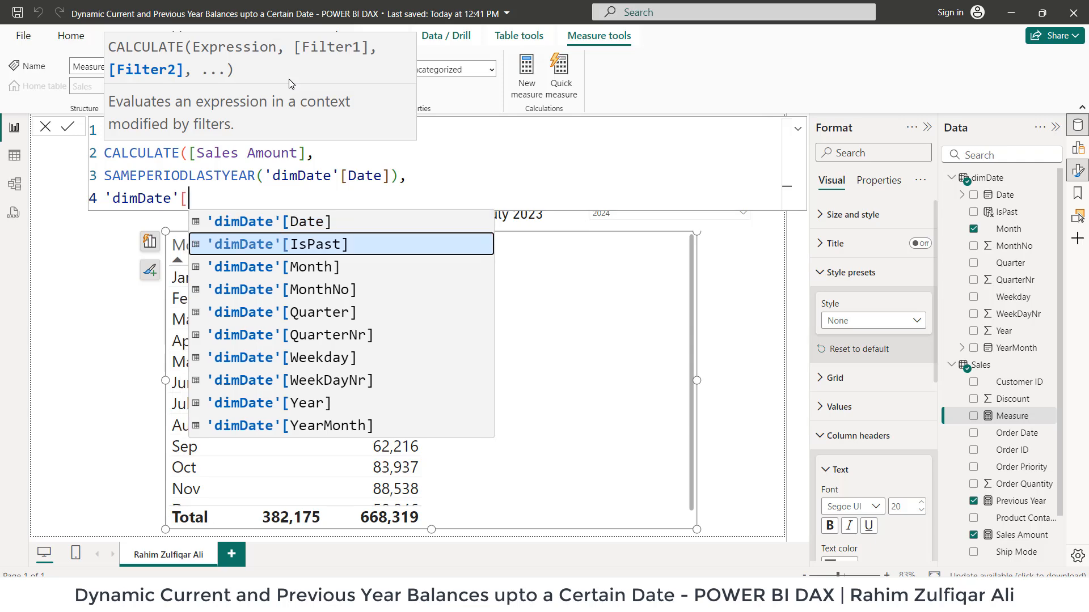
key(Tab)
text(=)
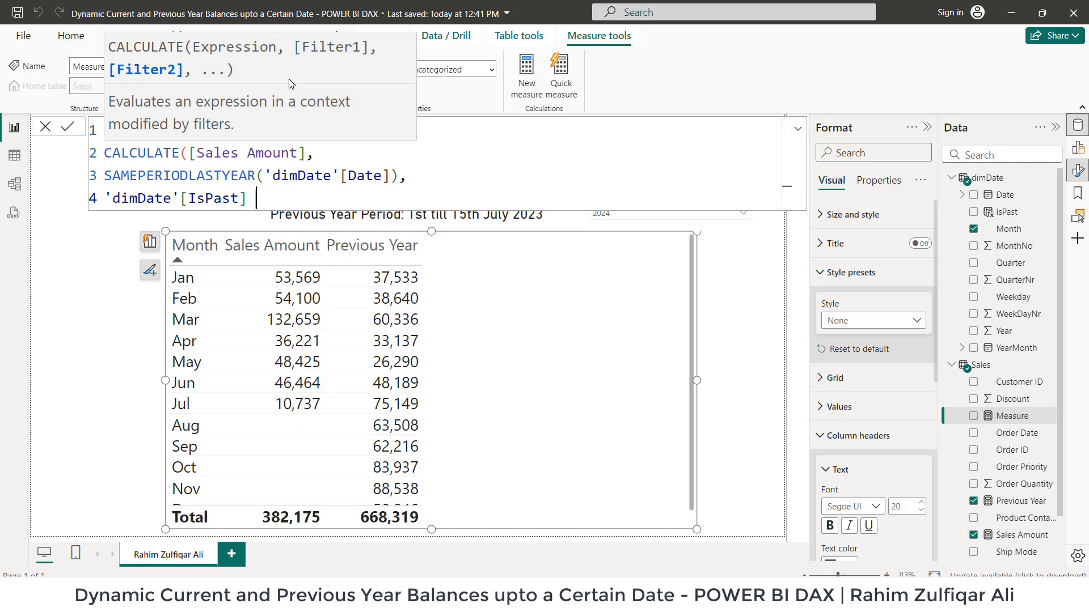
text(E)
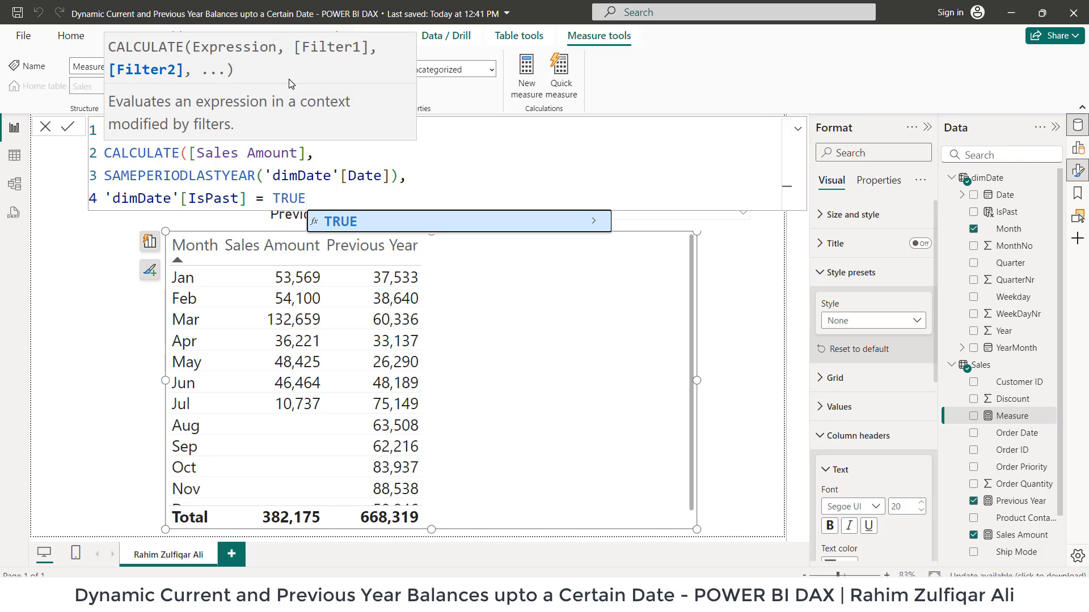
text())
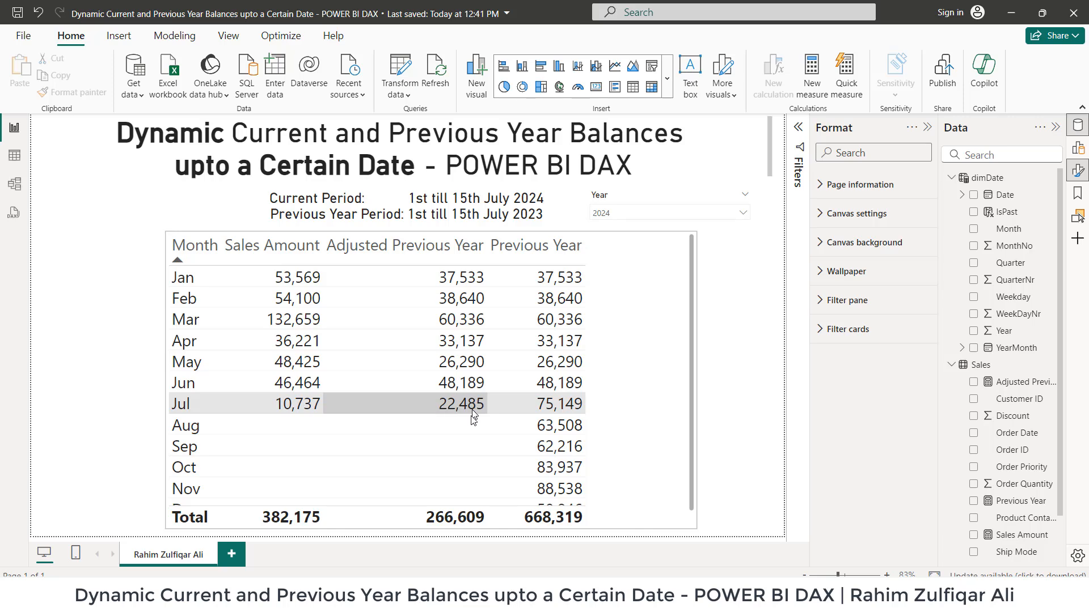
Switch to the Sales Data Check workbook in Excel and inspect which range the SUM formula in N183 covers
click(629, 598)
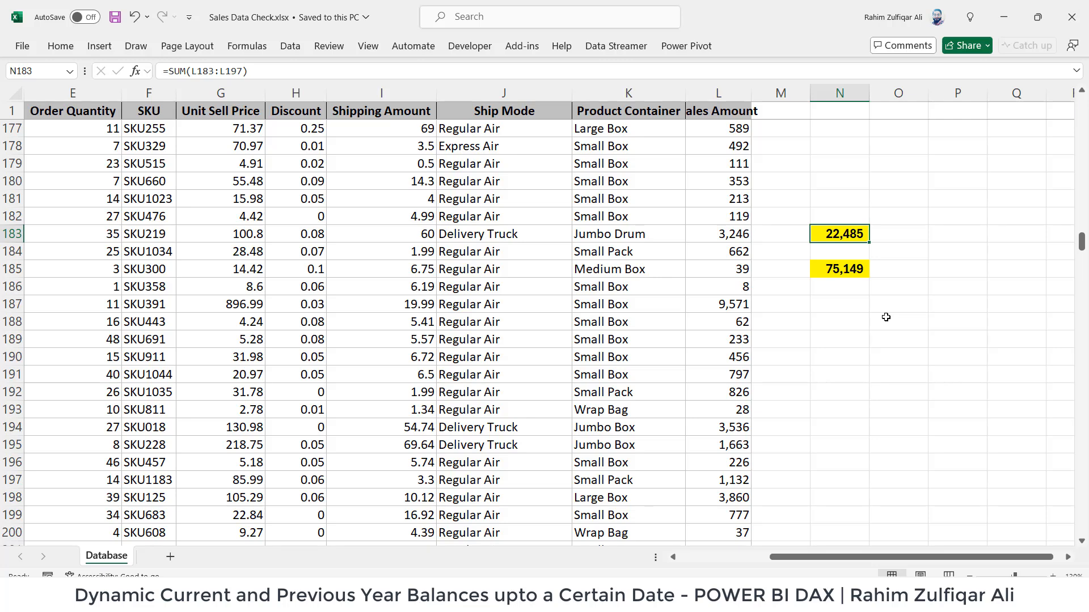
key(F2)
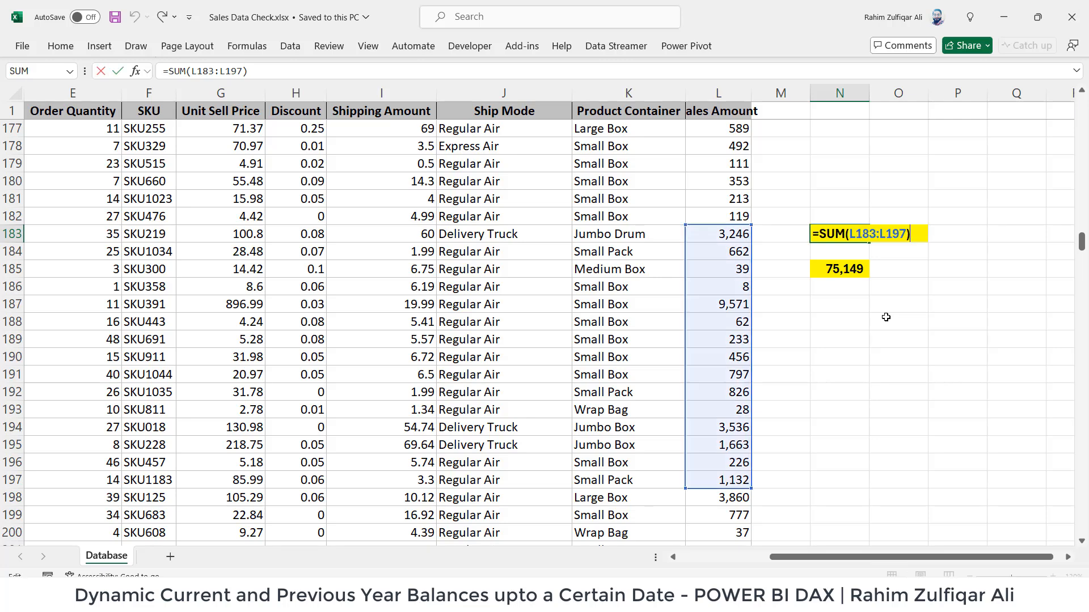
key(Escape)
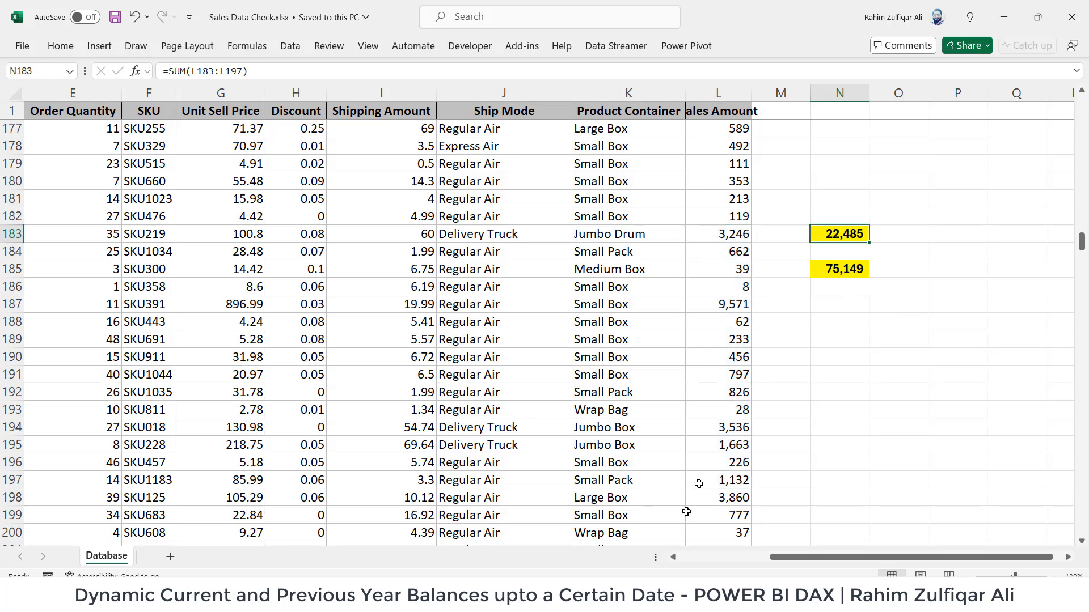
key(alt+Tab)
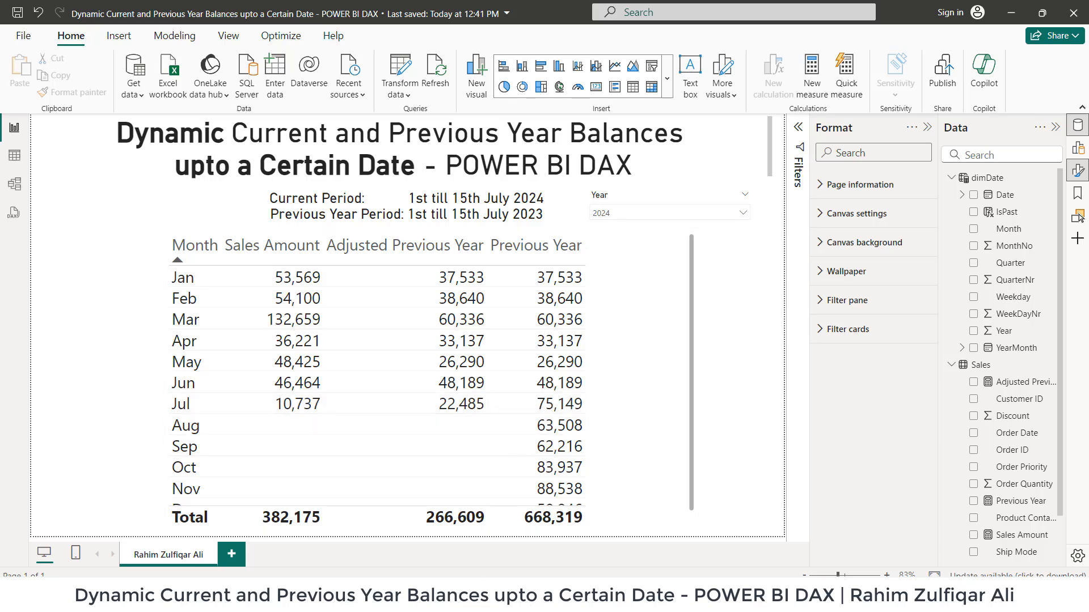
Go to the end of the table in the Sales Data Check workbook and check the last record's Order Date
key(alt+Tab)
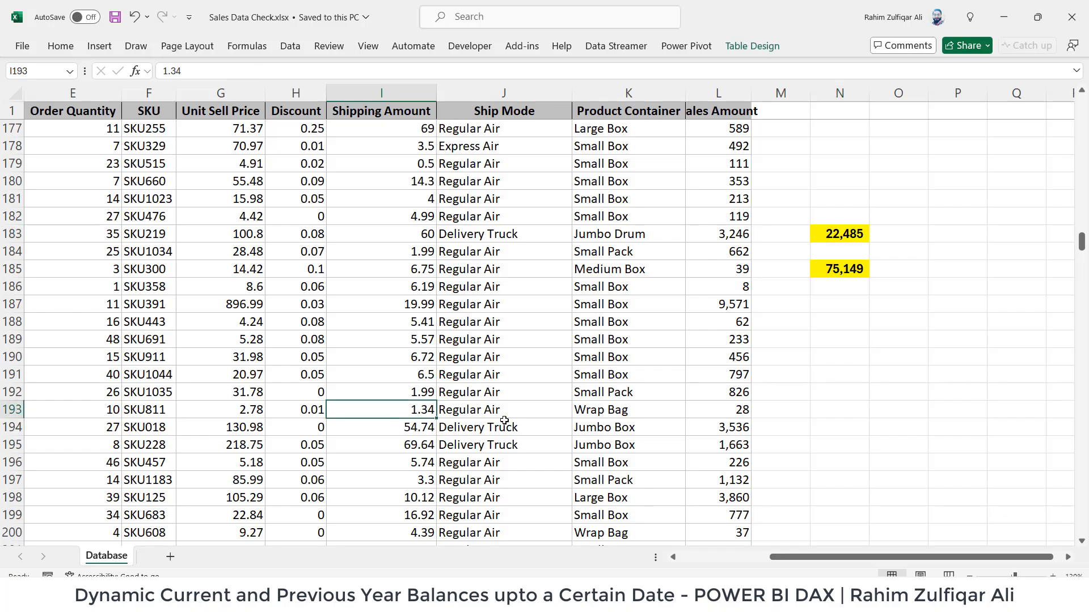
key(ctrl+Down)
key(ctrl+Left)
key(Down)
key(Down)
key(Down)
key(Down)
key(Down)
key(Down)
key(Down)
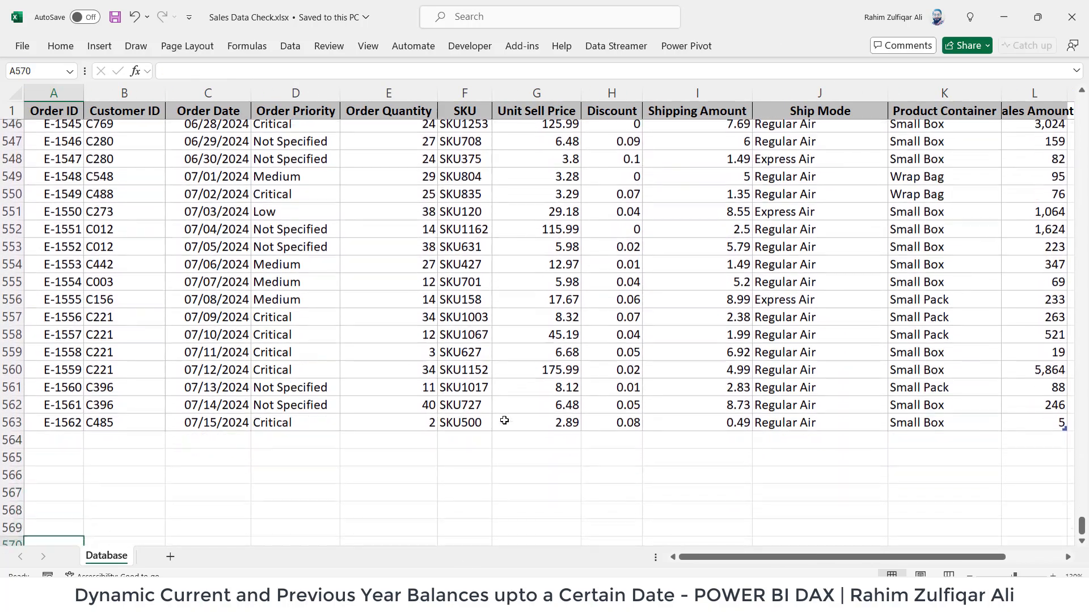
key(Down)
key(Down)
key(Down)
key(Up)
key(Up)
key(Up)
key(Up)
key(Up)
key(Up)
key(Up)
key(Up)
key(Up)
key(Right)
key(Right)
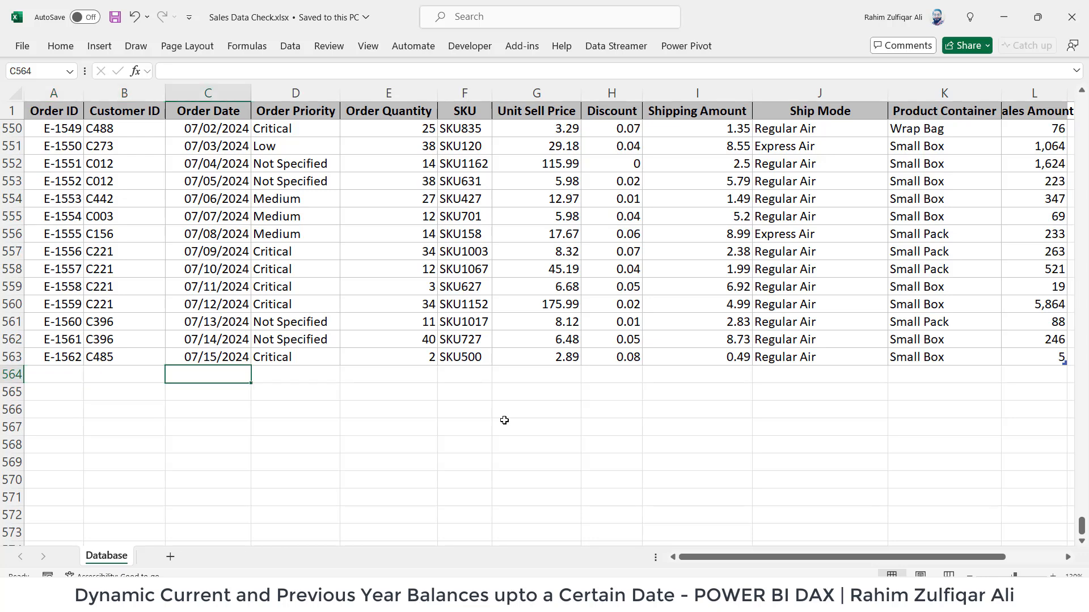
key(Right)
key(Left)
key(Left)
key(Right)
key(Right)
key(Up)
key(Left)
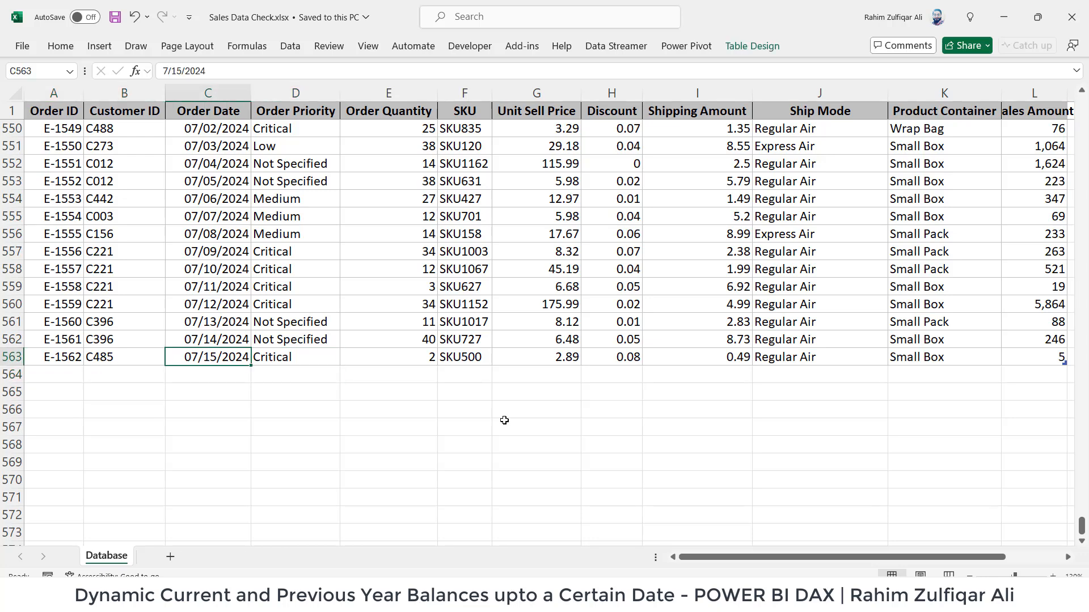
key(Down)
key(Up)
Switch to the Sales Data workbook in Excel and duplicate the table's last record from row 563 into row 564
click(562, 598)
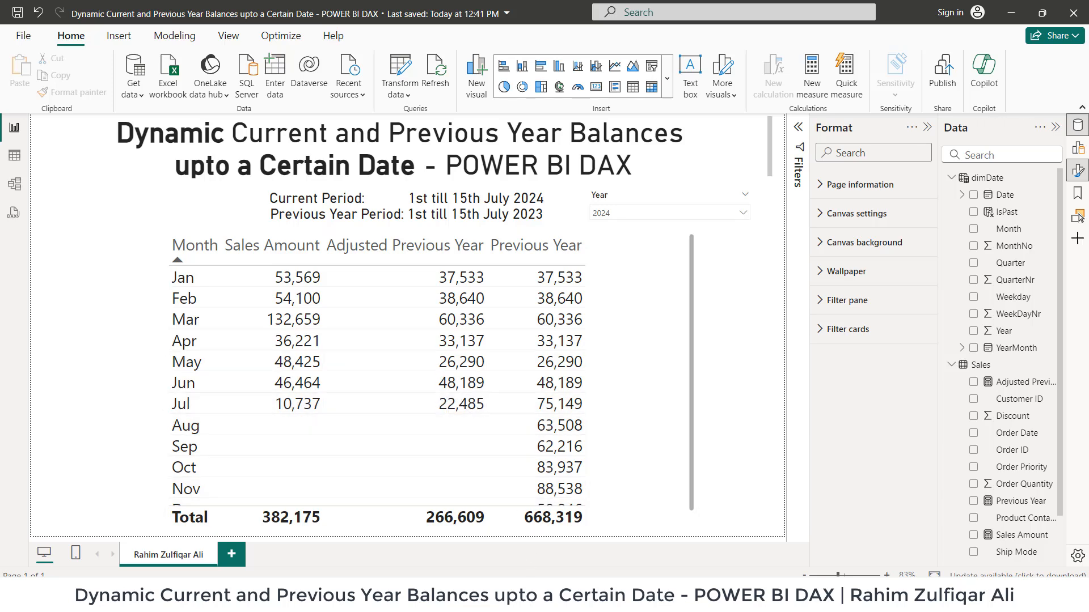
click(458, 599)
click(454, 444)
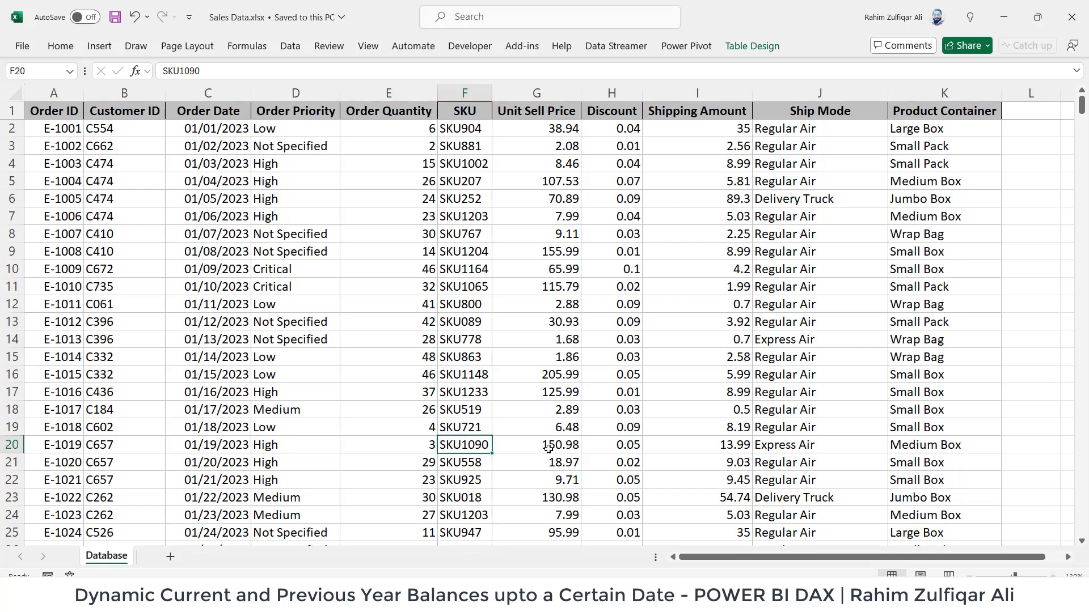
key(ctrl+Down)
key(ctrl+Left)
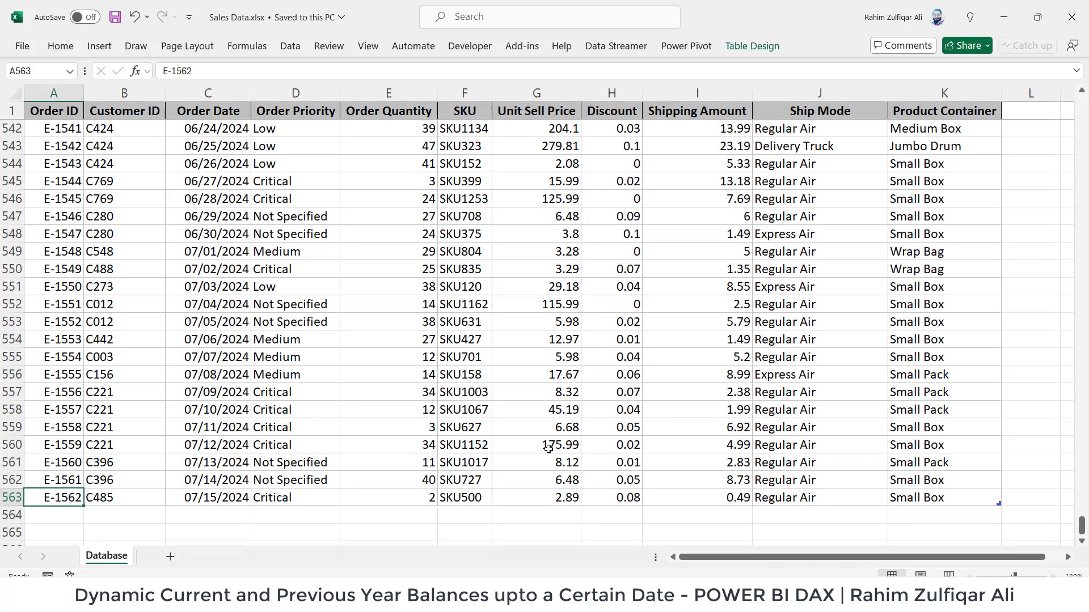
key(ctrl+shift+Right)
key(shift+Down)
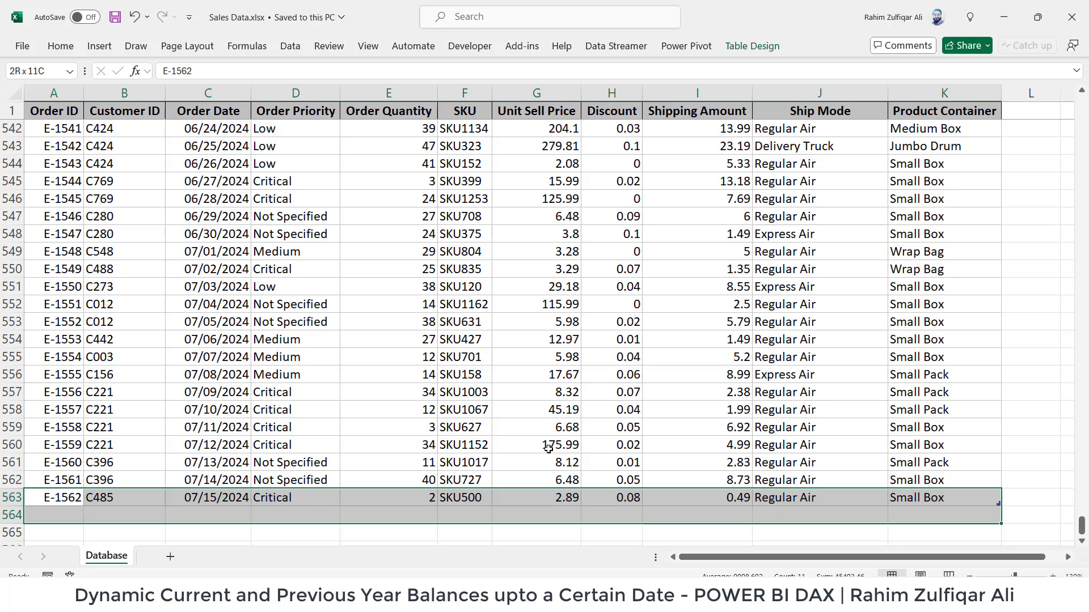
key(ctrl+d)
Set the Order Date of the duplicated record in row 564 to 7/16/2024
key(Down)
key(Right)
key(Right)
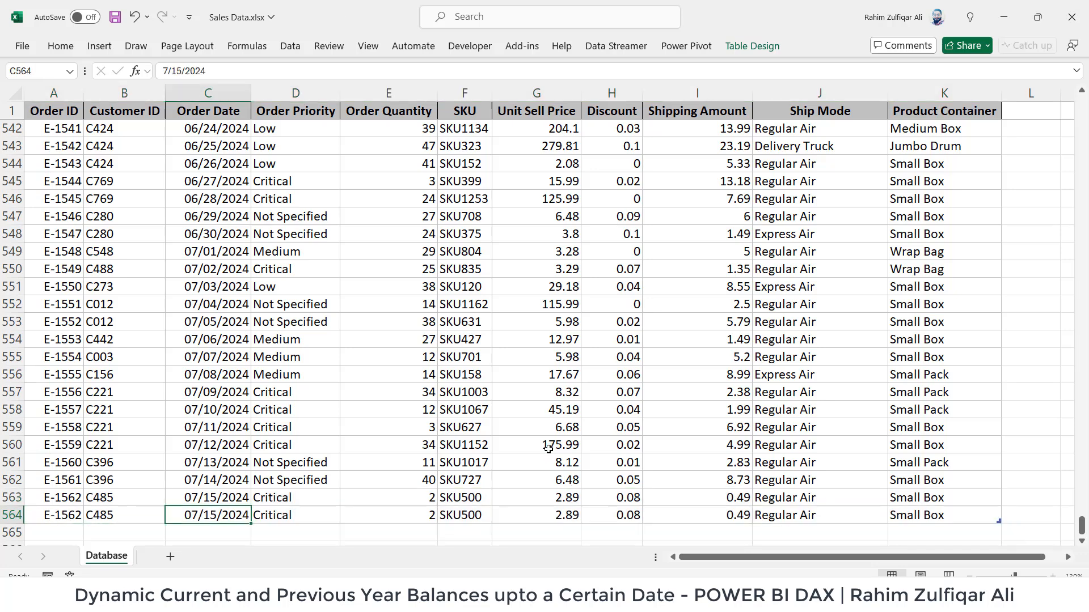
key(F2)
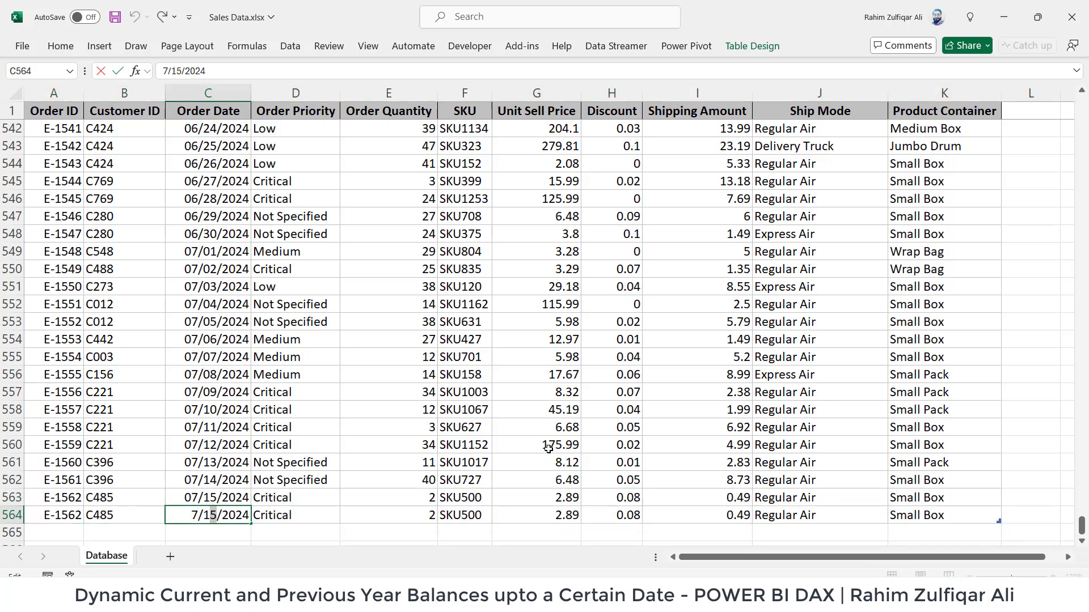
key(Delete)
text(6)
key(Return)
key(Up)
Save the Sales Data workbook, then switch back to the Power BI report and refresh its data
key(ctrl+Right)
key(Left)
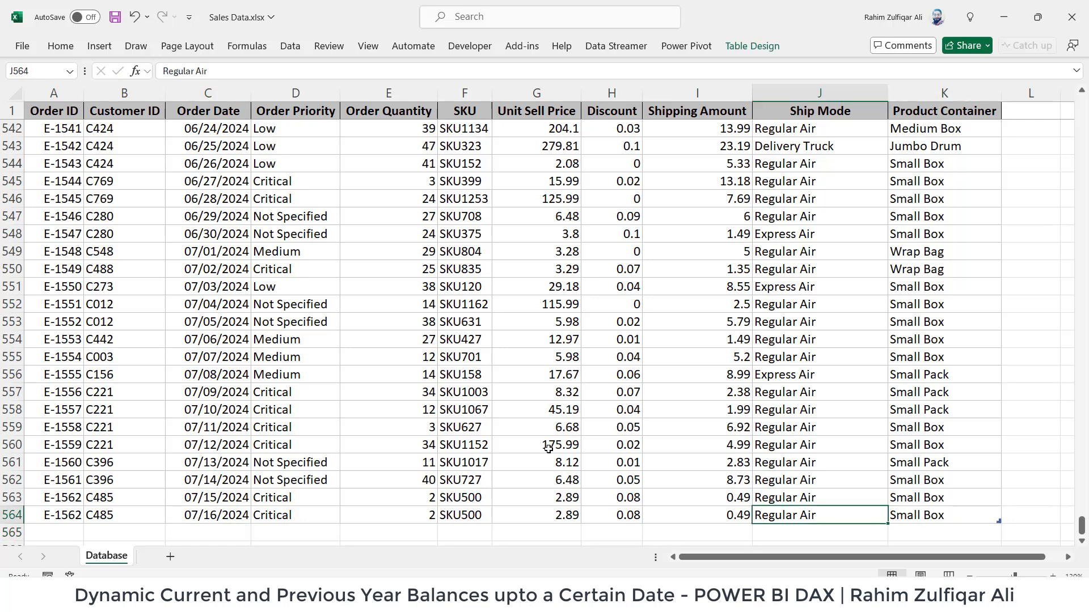
key(Left)
key(Left)
key(Left)
key(Right)
key(Right)
key(Home)
key(ctrl+s)
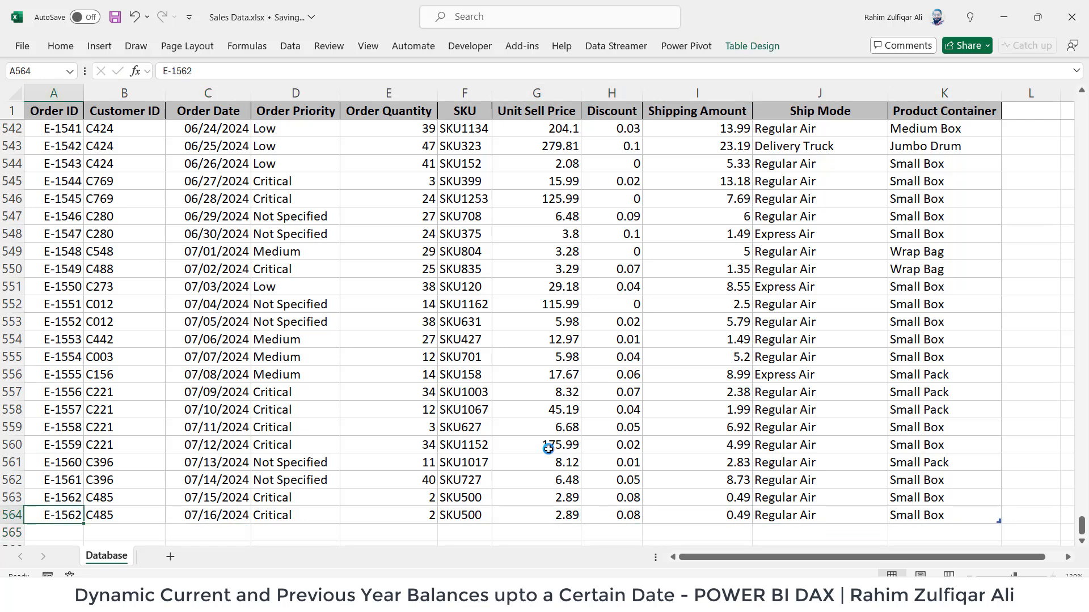
key(alt+Tab)
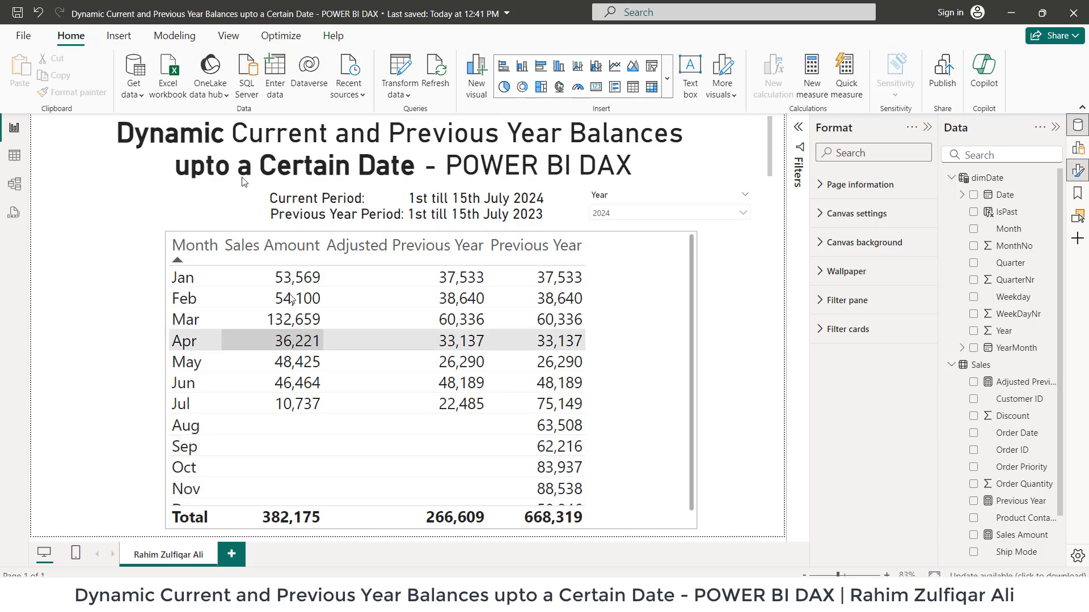
click(437, 76)
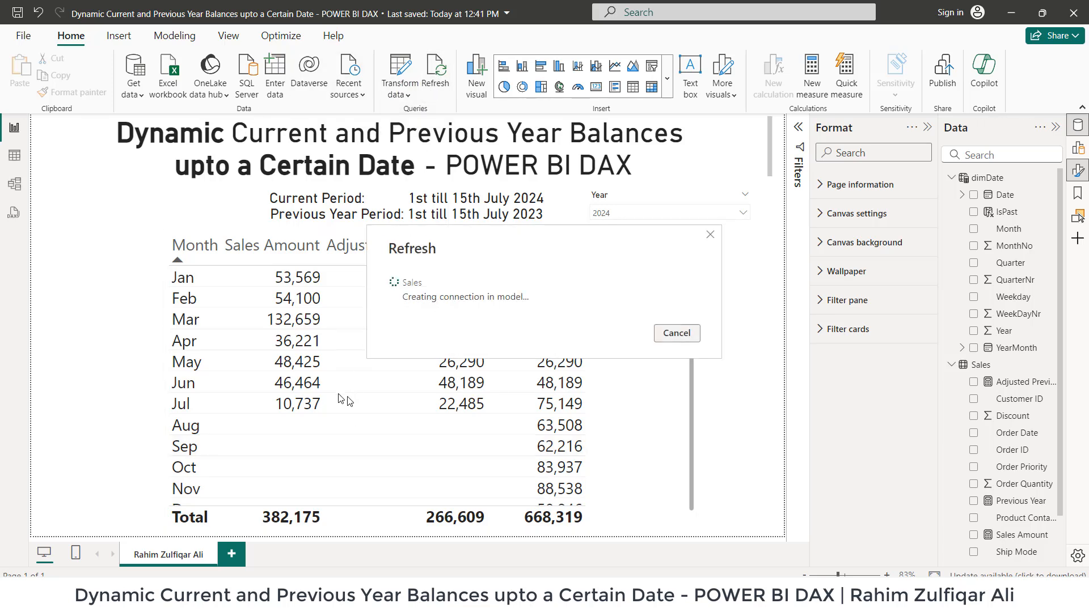